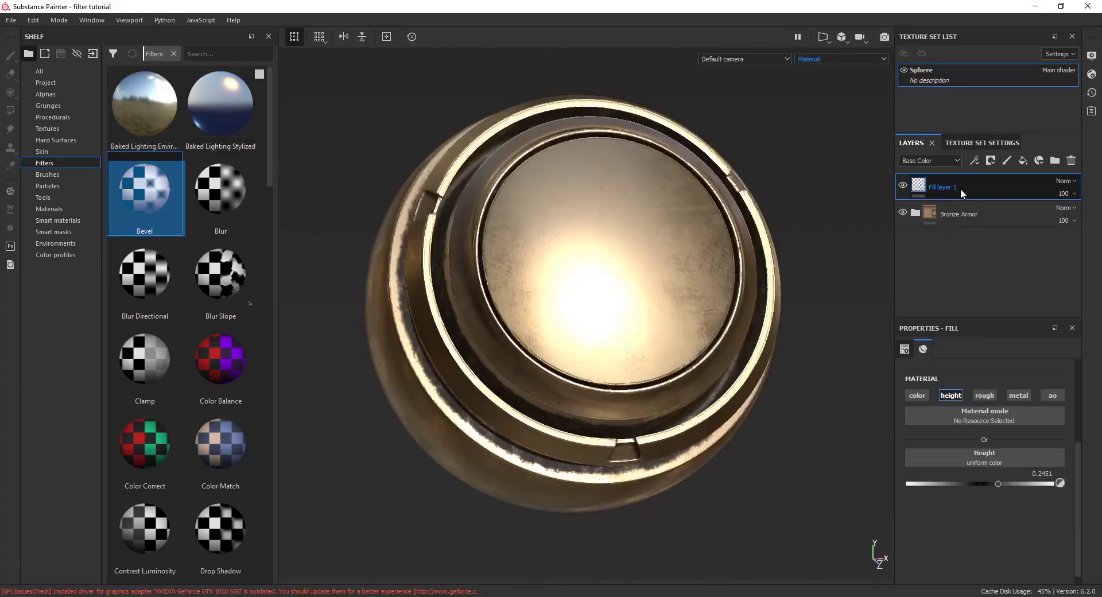
# - Add a black mask to Fill layer 1 and paint a capsule-shaped stroke on the sphere's cap
pyautogui.rightClick(954, 188)
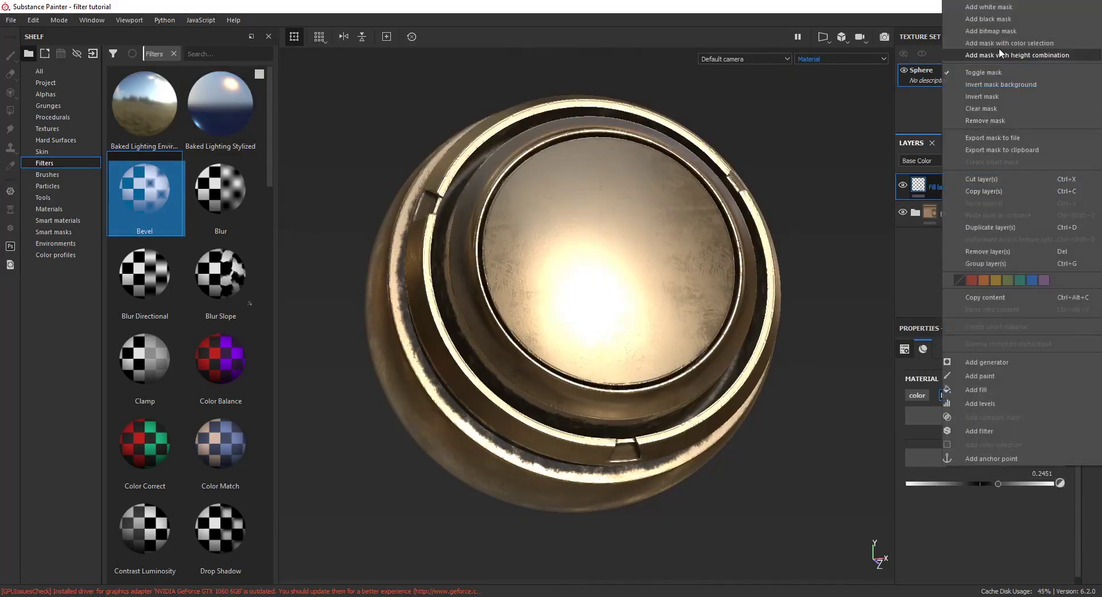
pyautogui.click(989, 19)
pyautogui.scroll(5, 592, 252)
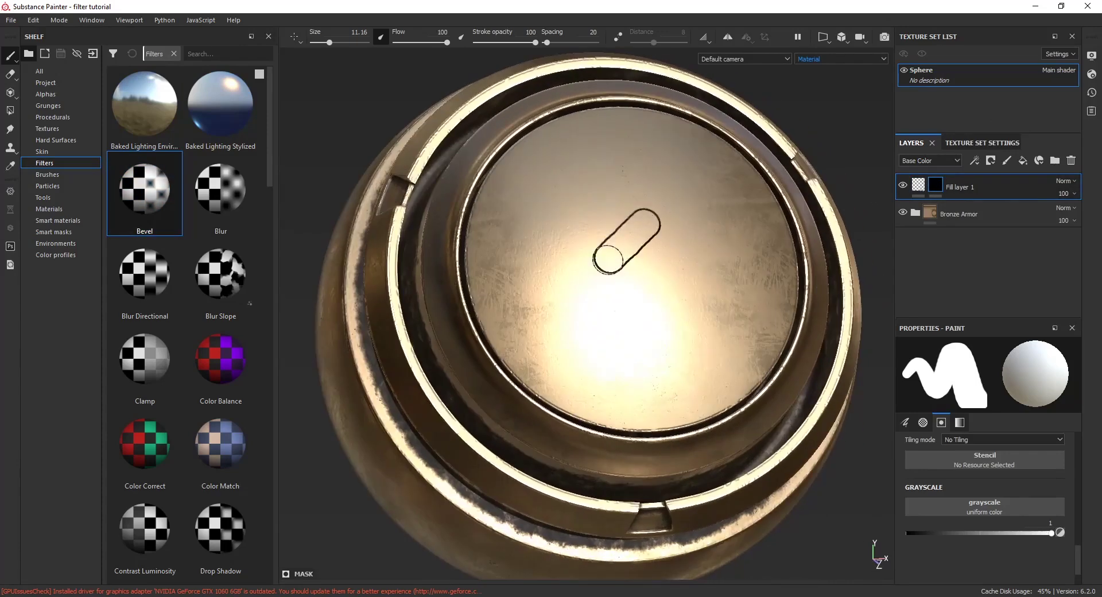
pyautogui.moveTo(608, 258); pyautogui.dragTo(565, 301)
pyautogui.moveTo(566, 301)
pyautogui.keyDown('alt'); pyautogui.mouseDown()
pyautogui.moveTo(571, 253)
pyautogui.moveTo(750, 443)
pyautogui.moveTo(674, 371)
pyautogui.moveTo(561, 322)
pyautogui.moveTo(574, 304)
pyautogui.mouseUp(); pyautogui.keyUp('alt')
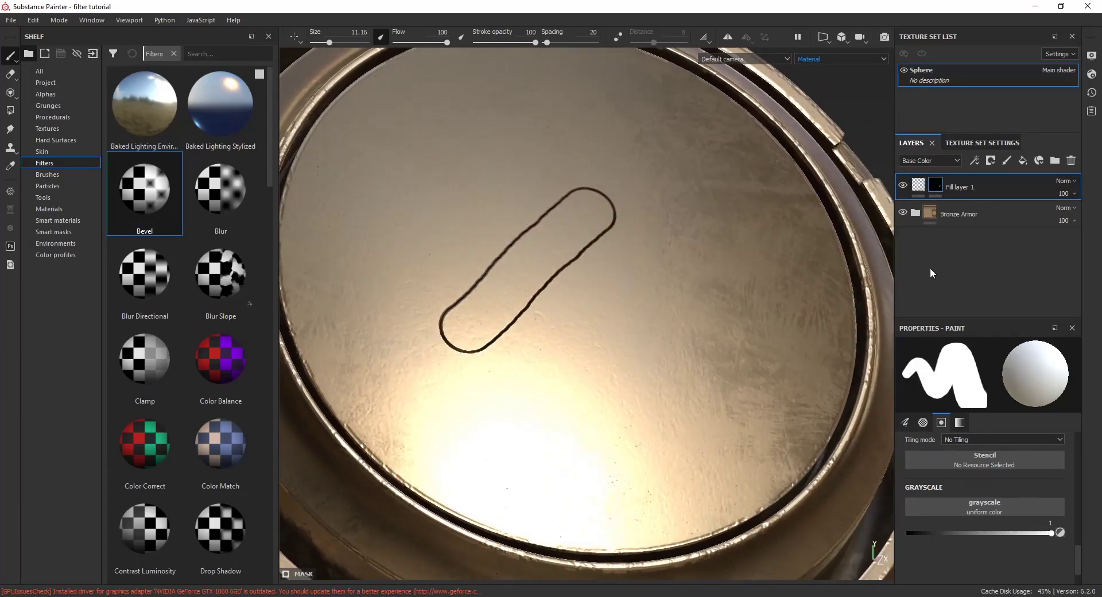
# - Lower the fill layer's height, then reselect the mask for painting
pyautogui.click(918, 185)
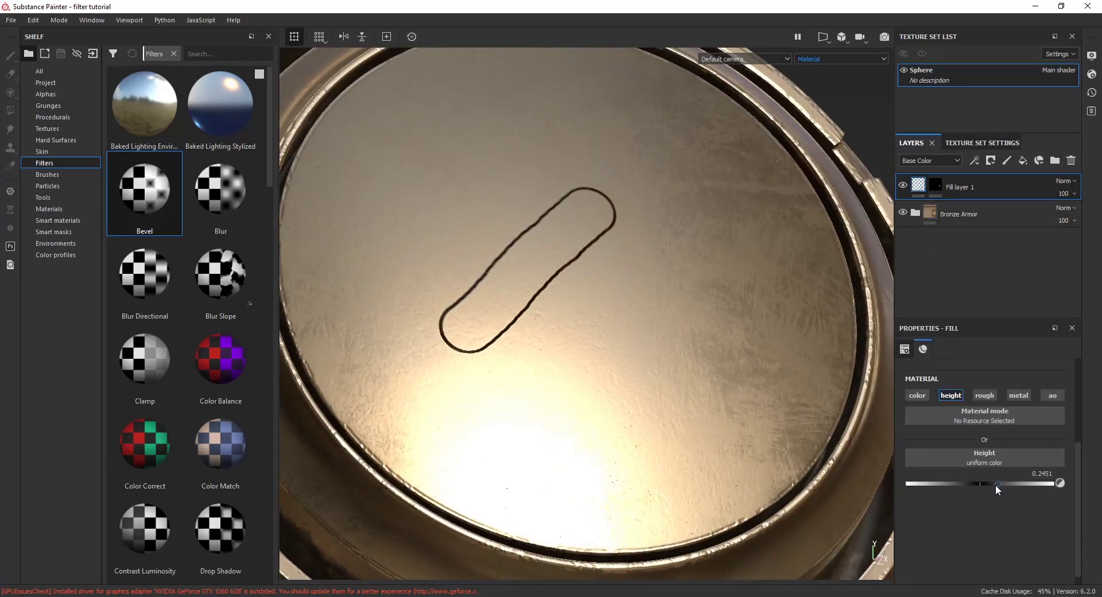
pyautogui.moveTo(997, 484)
pyautogui.mouseDown()
pyautogui.moveTo(1008, 481)
pyautogui.moveTo(963, 481)
pyautogui.moveTo(1003, 484)
pyautogui.mouseUp()
pyautogui.click(937, 184)
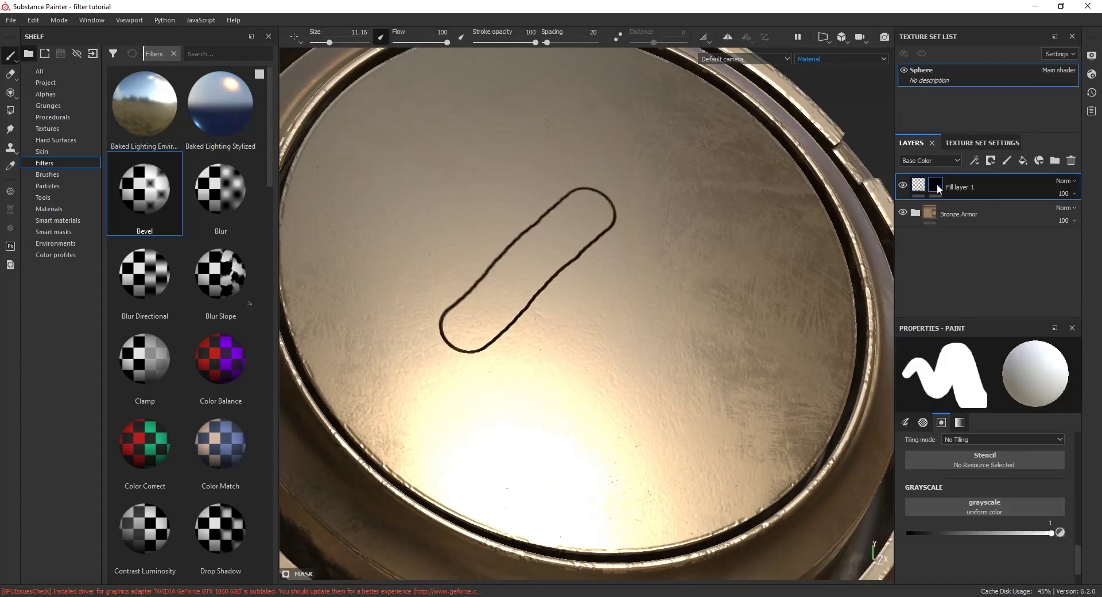
pyautogui.click(975, 160)
# - Add a Bevel filter to the mask with smoothing 0.48 and distance about -0.10
pyautogui.click(998, 246)
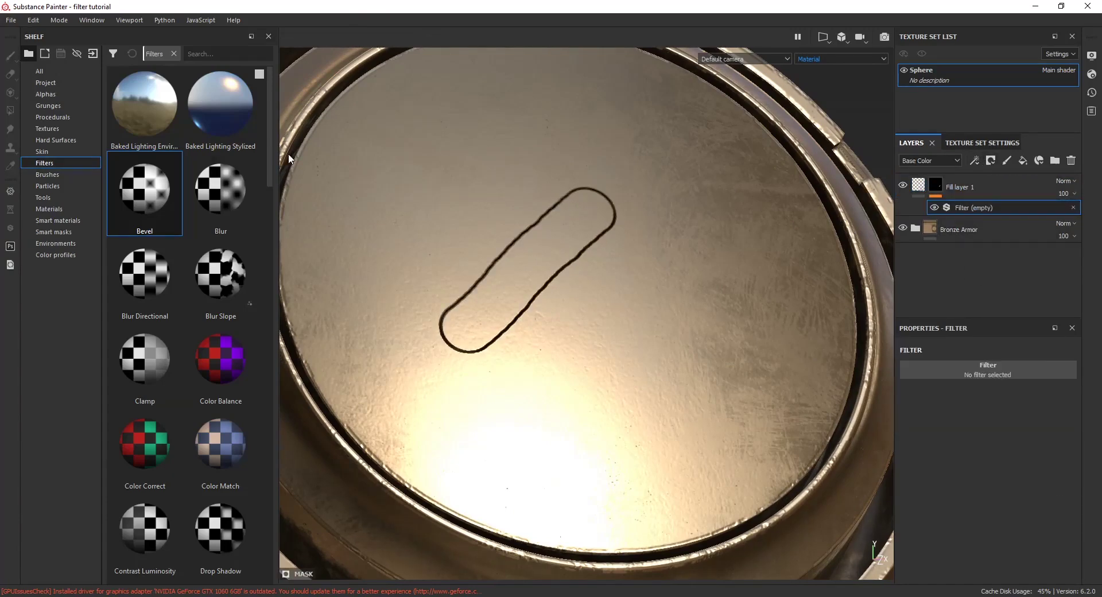
pyautogui.moveTo(149, 185); pyautogui.dragTo(963, 367)
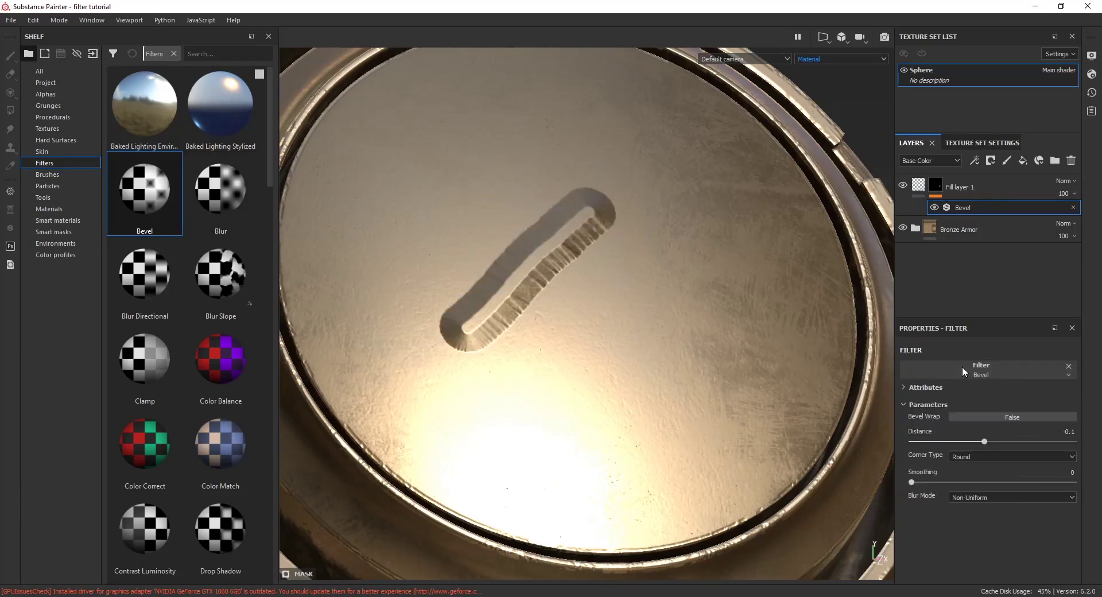
pyautogui.moveTo(973, 442)
pyautogui.mouseDown()
pyautogui.moveTo(1033, 441)
pyautogui.moveTo(975, 440)
pyautogui.moveTo(990, 441)
pyautogui.mouseUp()
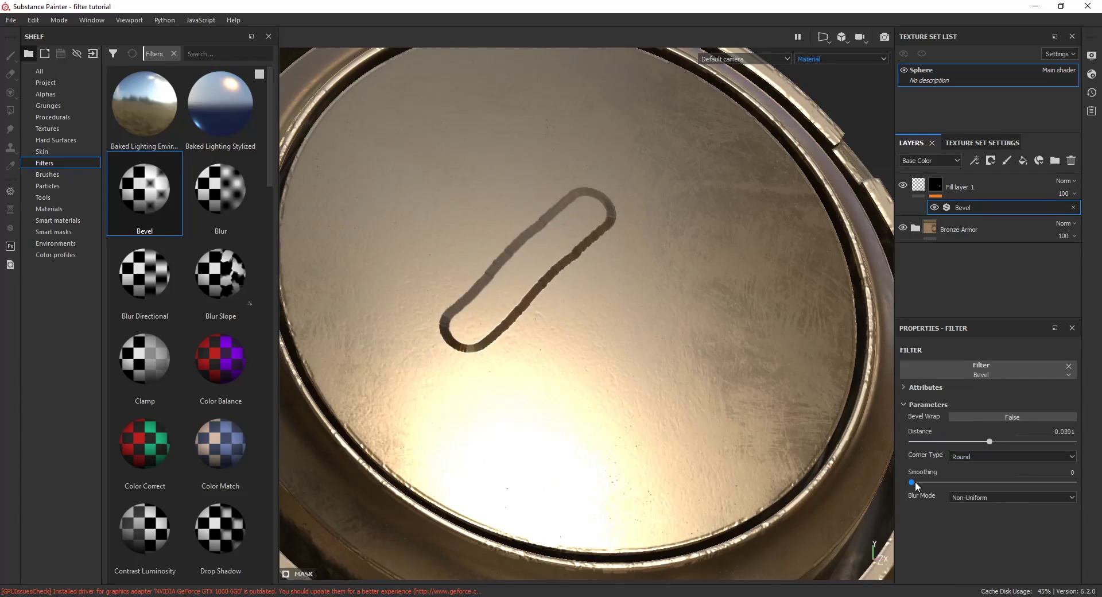
pyautogui.moveTo(916, 482); pyautogui.dragTo(928, 484)
pyautogui.moveTo(985, 441); pyautogui.dragTo(983, 443)
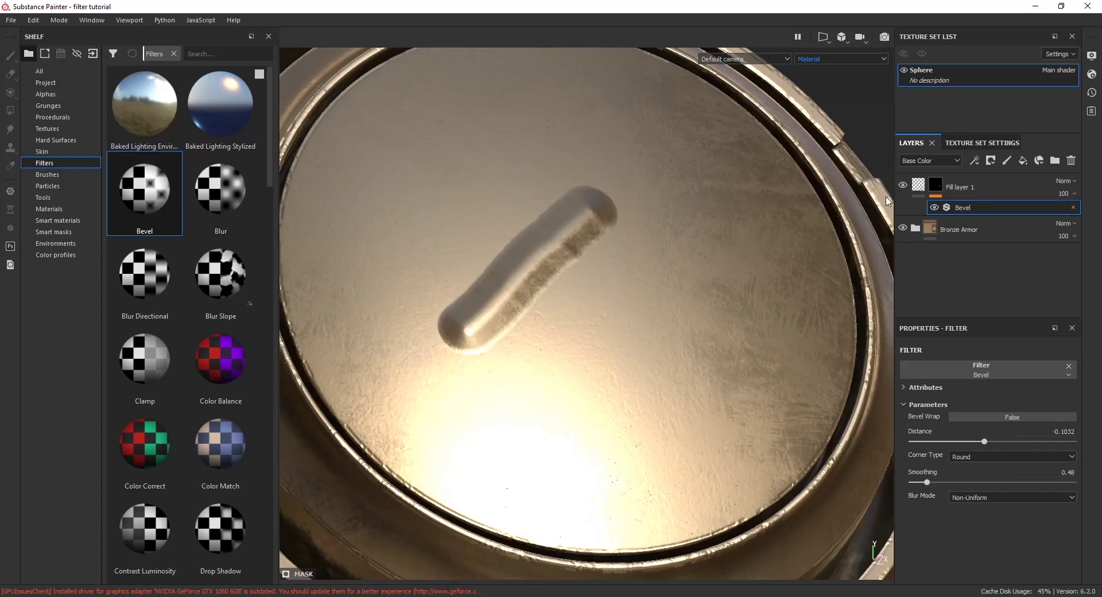
# - Set the fill layer height to -0.2140 so the capsule stands raised, then return to the mask
pyautogui.click(926, 190)
pyautogui.moveTo(993, 487); pyautogui.dragTo(963, 484)
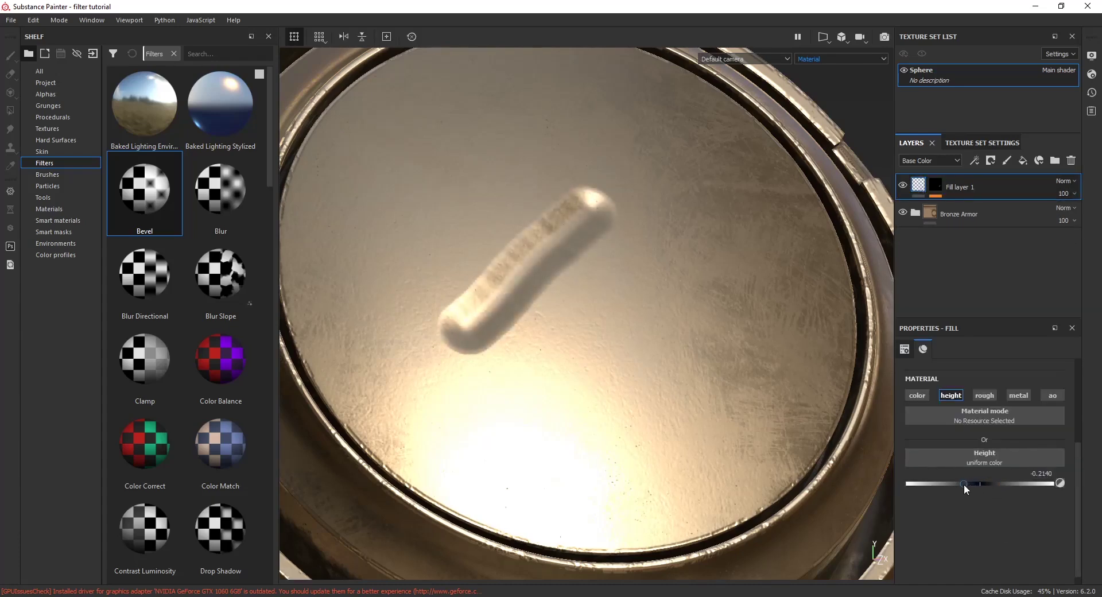
pyautogui.click(934, 186)
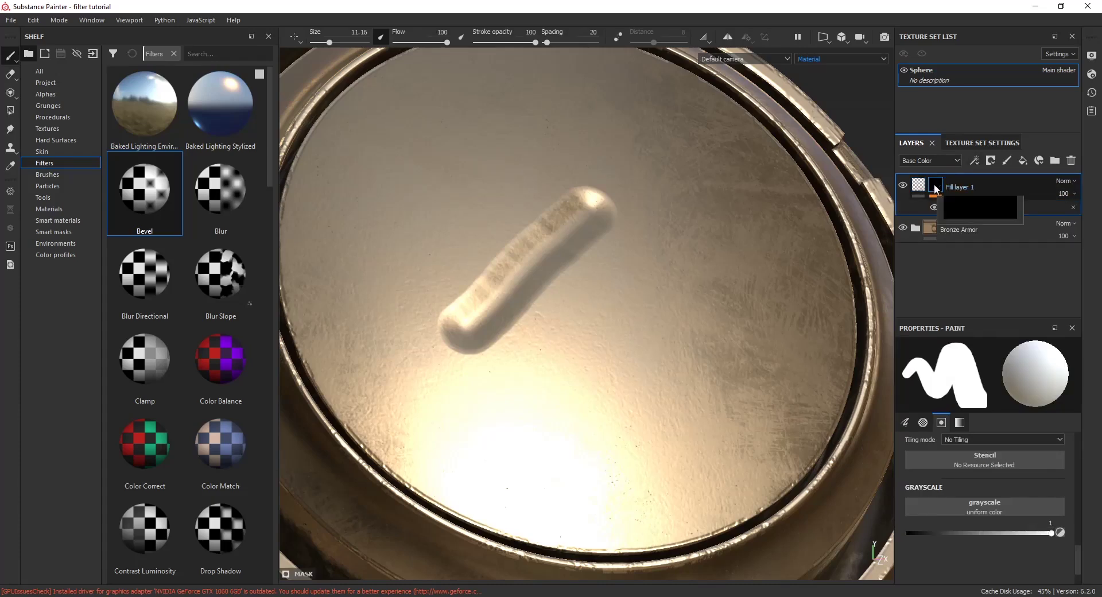
# - Choose the cloudy brush below Crystal in the Brushes shelf at a smaller size
pyautogui.click(54, 117)
pyautogui.click(51, 141)
pyautogui.click(47, 174)
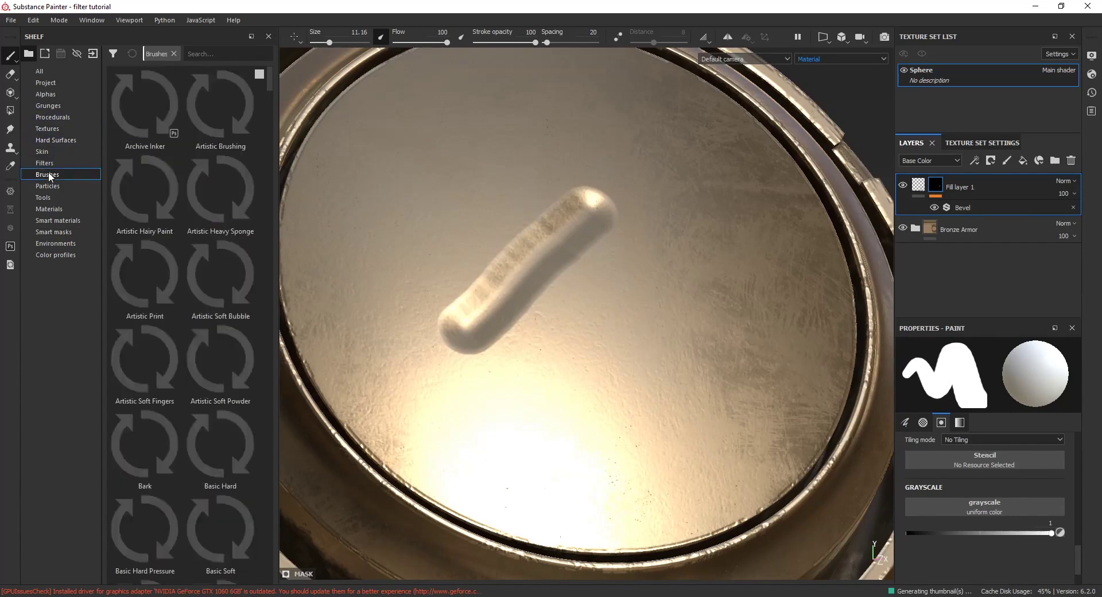
pyautogui.click(176, 163)
pyautogui.click(221, 109)
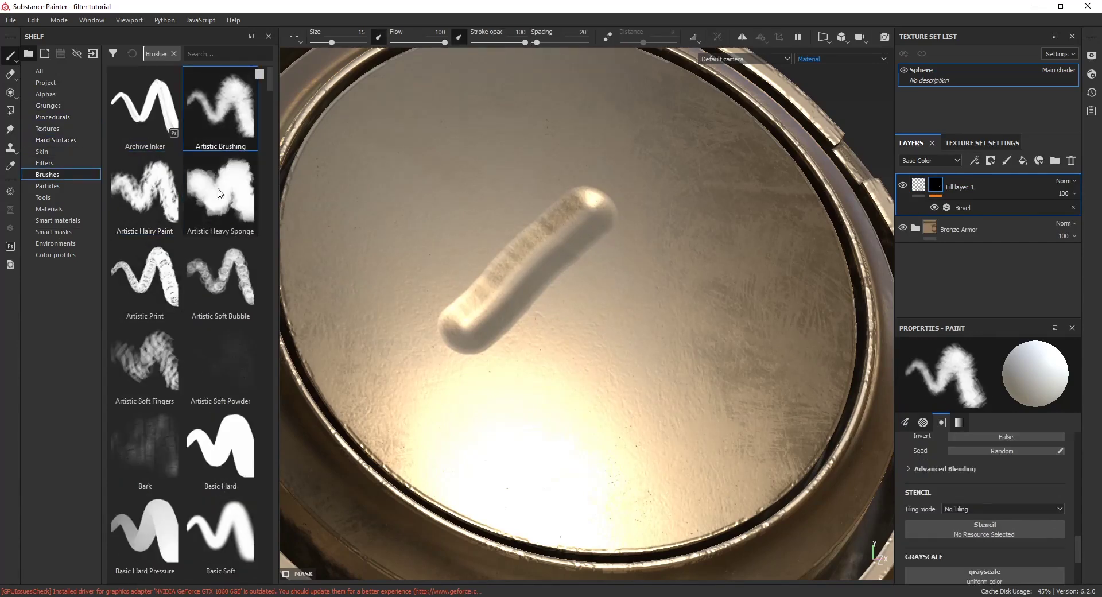
pyautogui.scroll(-5, 229, 394)
pyautogui.scroll(-3, 229, 394)
pyautogui.click(145, 502)
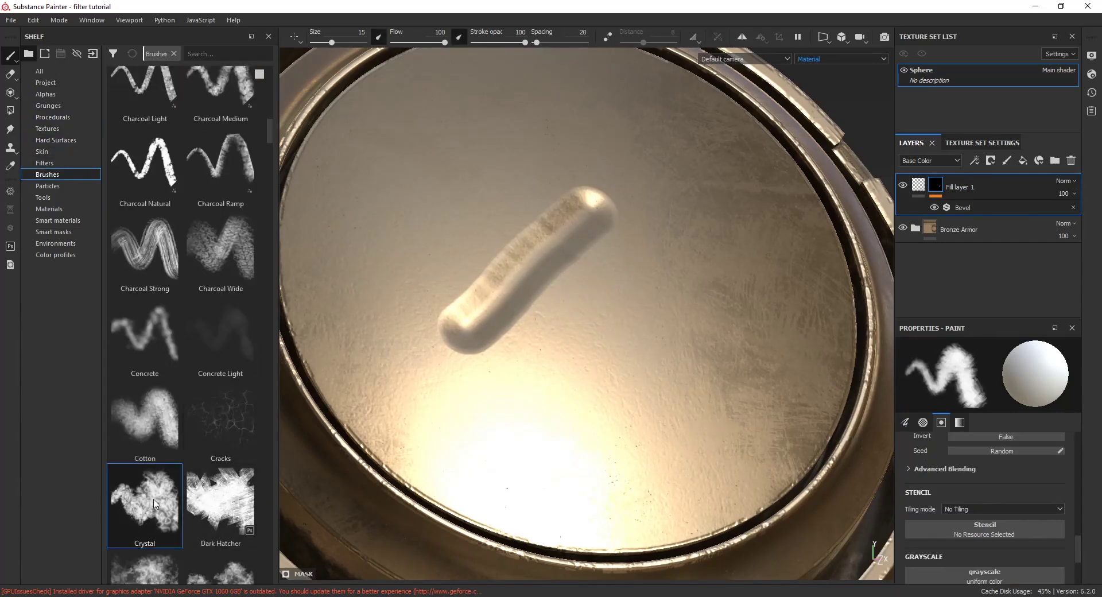
pyautogui.press('[')
pyautogui.press('[')
pyautogui.press('[')
pyautogui.press('[')
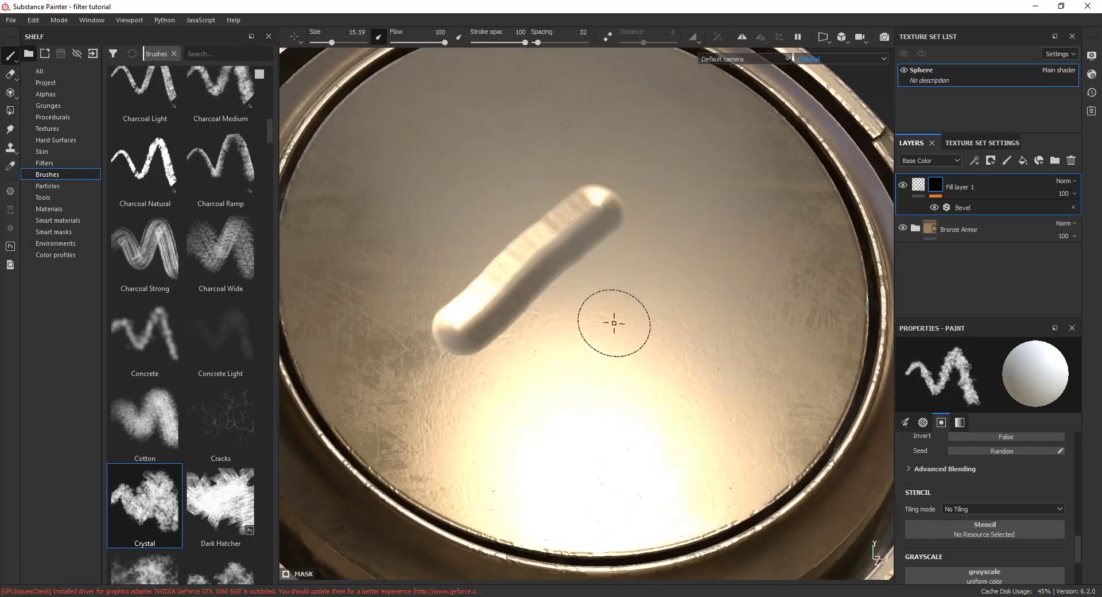
pyautogui.click(145, 575)
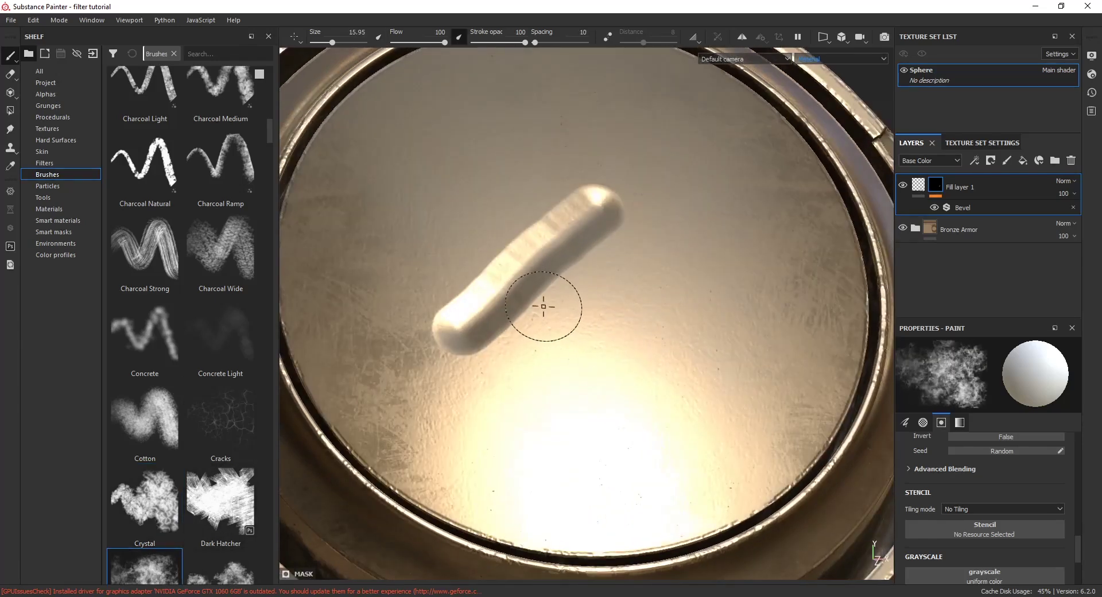
# - Paint three rough raised strokes across the cap beside the bevelled bar
pyautogui.moveTo(606, 330)
pyautogui.mouseDown()
pyautogui.moveTo(588, 383)
pyautogui.moveTo(533, 411)
pyautogui.moveTo(627, 363)
pyautogui.moveTo(676, 363)
pyautogui.moveTo(691, 347)
pyautogui.mouseUp()
pyautogui.moveTo(635, 376)
pyautogui.mouseDown()
pyautogui.moveTo(718, 281)
pyautogui.moveTo(735, 413)
pyautogui.moveTo(670, 455)
pyautogui.moveTo(614, 405)
pyautogui.mouseUp()
pyautogui.moveTo(614, 404)
pyautogui.keyDown('alt'); pyautogui.mouseDown()
pyautogui.moveTo(571, 374)
pyautogui.moveTo(557, 329)
pyautogui.mouseUp(); pyautogui.keyUp('alt')
pyautogui.click(964, 207)
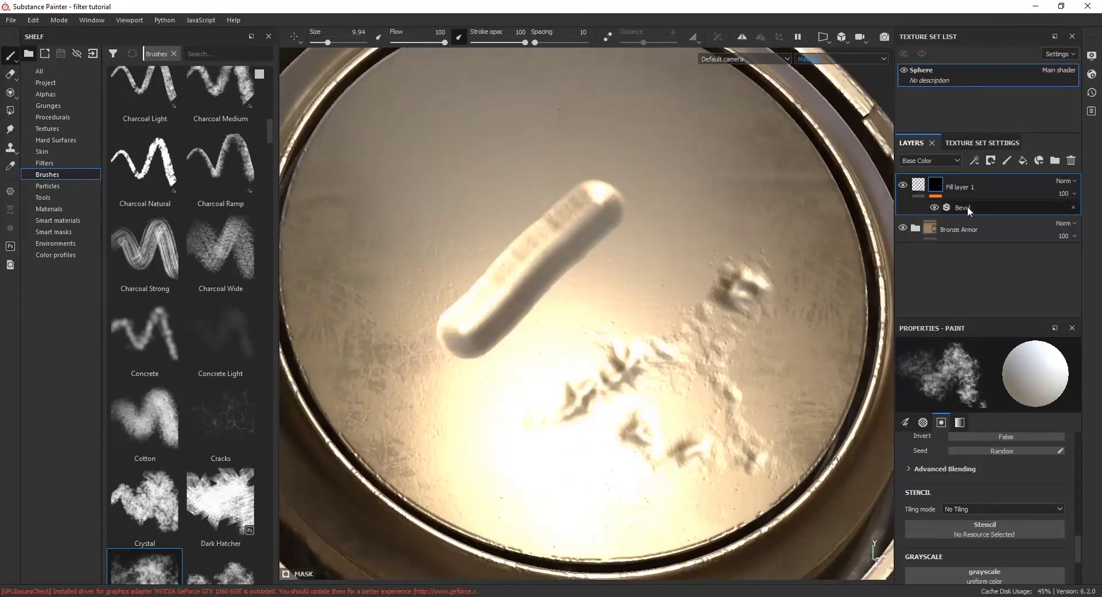
pyautogui.click(975, 161)
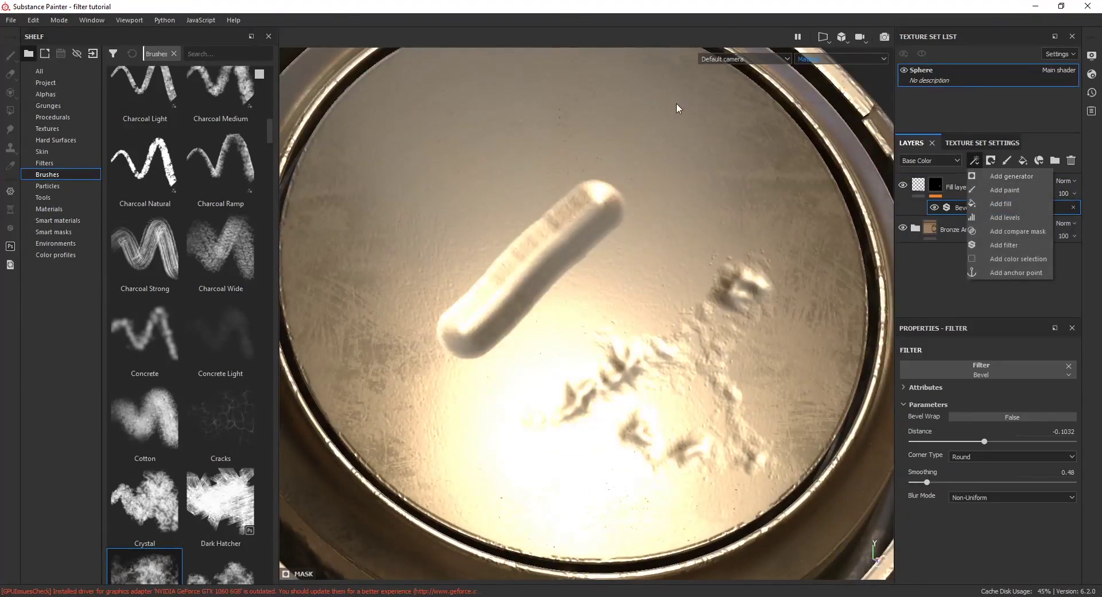
# - Set the fill layer height to about -0.1440
pyautogui.keyDown('shift'); pyautogui.moveTo(609, 279); pyautogui.dragTo(597, 247, button='right'); pyautogui.keyUp('shift')
pyautogui.click(922, 186)
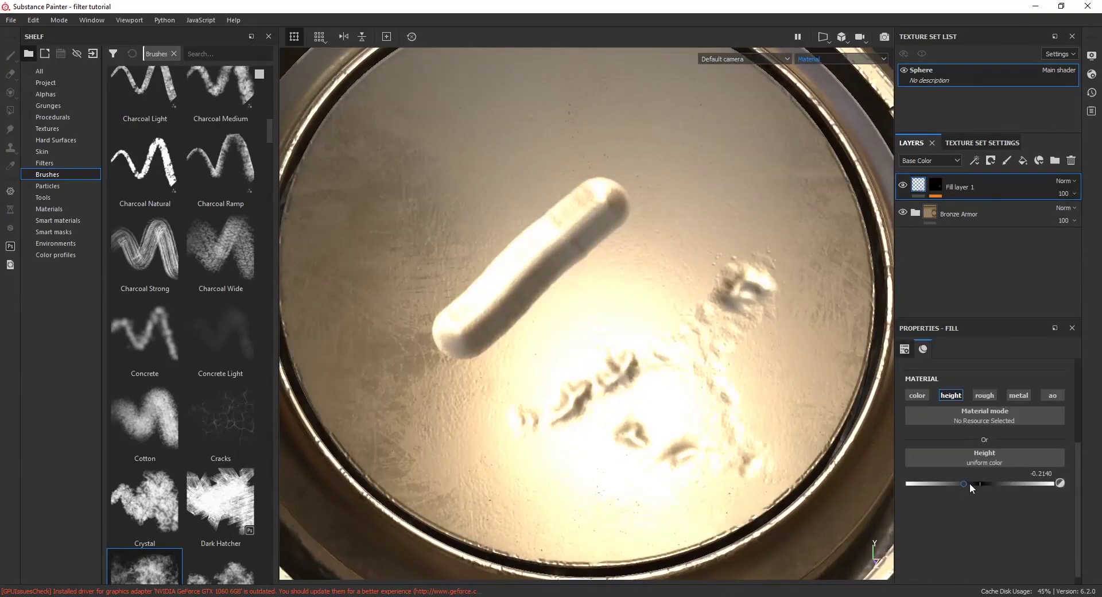
pyautogui.moveTo(970, 483)
pyautogui.mouseDown()
pyautogui.moveTo(993, 484)
pyautogui.moveTo(970, 484)
pyautogui.mouseUp()
pyautogui.keyDown('alt'); pyautogui.moveTo(570, 253); pyautogui.dragTo(536, 221); pyautogui.keyUp('alt')
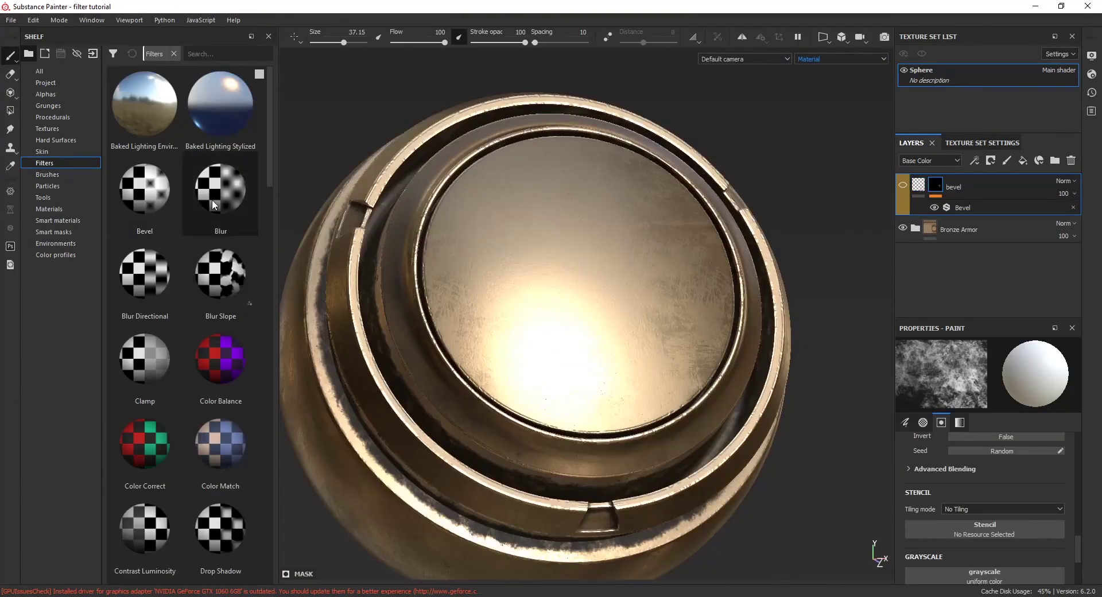
# - Try a Blur filter layer at intensity 1.54 above bevel, then delete it
pyautogui.moveTo(214, 205); pyautogui.dragTo(977, 173)
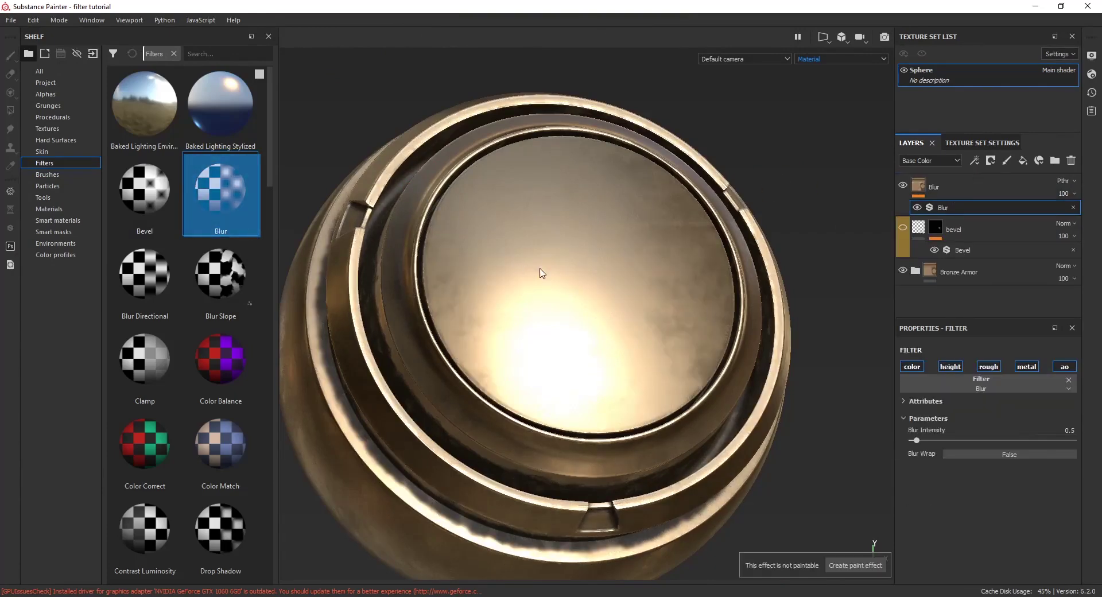
pyautogui.scroll(-5, 542, 274)
pyautogui.keyDown('alt'); pyautogui.moveTo(543, 274); pyautogui.dragTo(517, 233); pyautogui.keyUp('alt')
pyautogui.keyDown('alt'); pyautogui.moveTo(516, 234); pyautogui.dragTo(571, 308, button='right'); pyautogui.keyUp('alt')
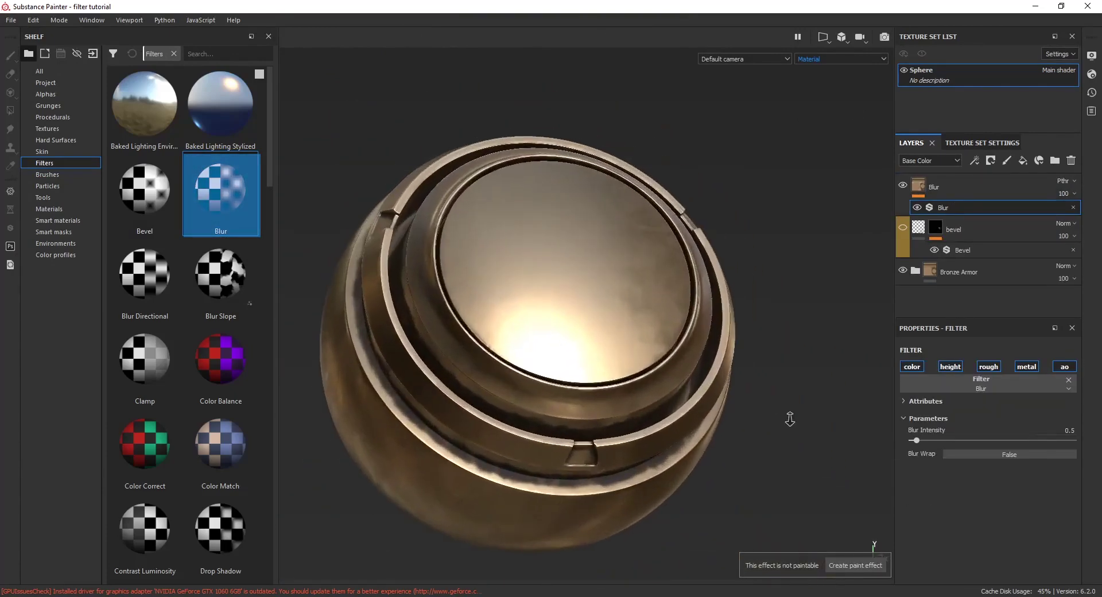
pyautogui.moveTo(916, 441)
pyautogui.mouseDown()
pyautogui.moveTo(928, 440)
pyautogui.moveTo(904, 440)
pyautogui.moveTo(981, 440)
pyautogui.moveTo(917, 441)
pyautogui.mouseUp()
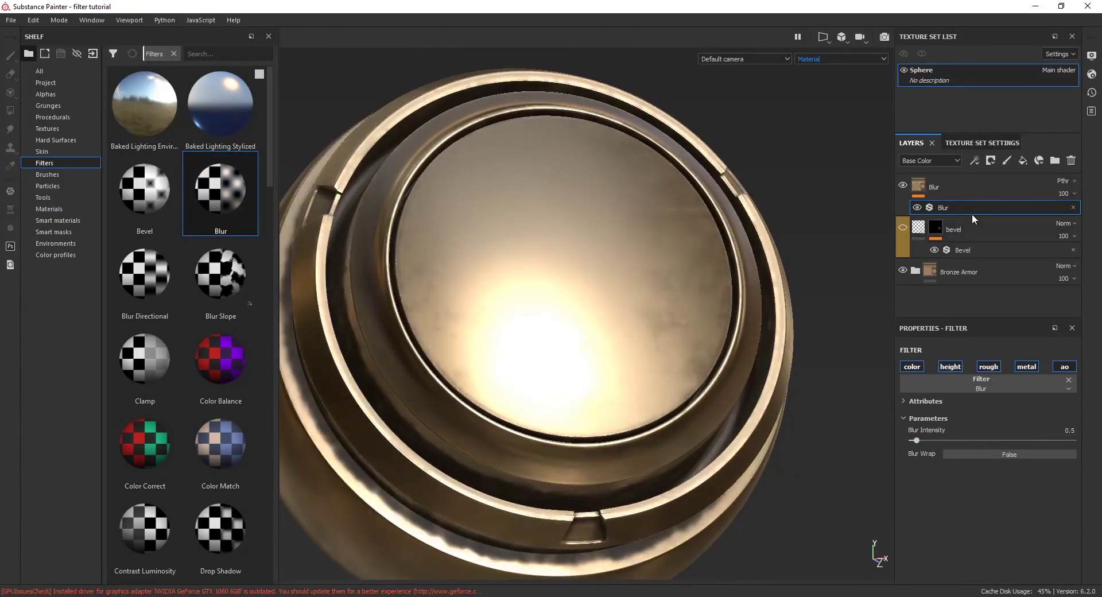
pyautogui.press('Delete')
pyautogui.click(950, 184)
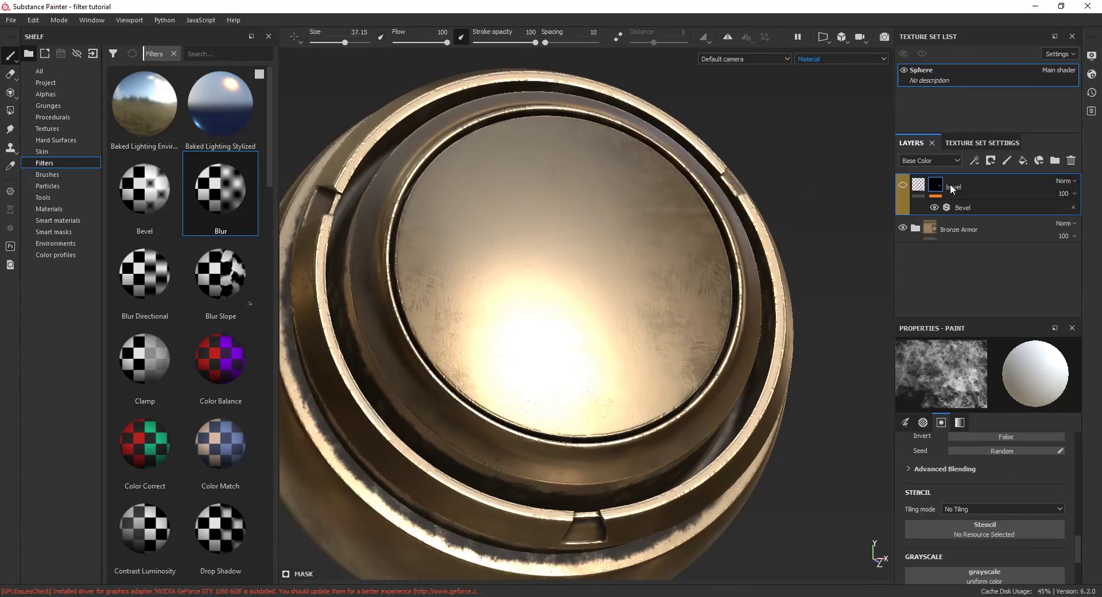
# - Try a Blur Directional layer with intensity 1.41 and angle 271, then delete it
pyautogui.moveTo(147, 279); pyautogui.dragTo(946, 174)
pyautogui.moveTo(921, 441); pyautogui.dragTo(952, 238)
pyautogui.click(926, 441)
pyautogui.moveTo(959, 416); pyautogui.dragTo(961, 521)
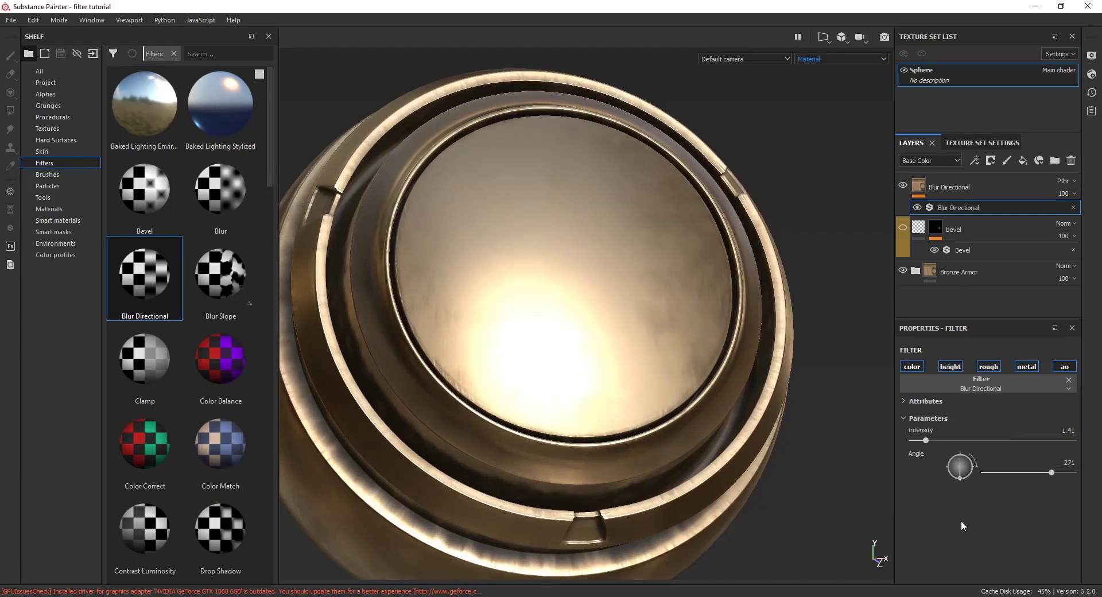
pyautogui.click(954, 187)
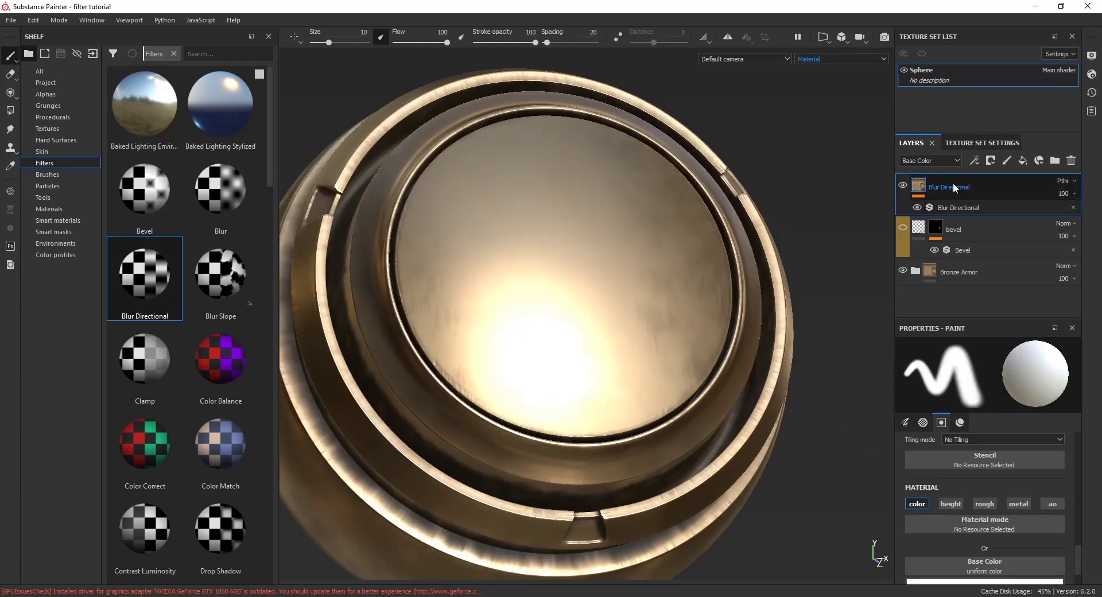
pyautogui.press('Delete')
# - Add a Blur Slope filter layer with intensity 9.04 and intensity divider 100
pyautogui.click(219, 279)
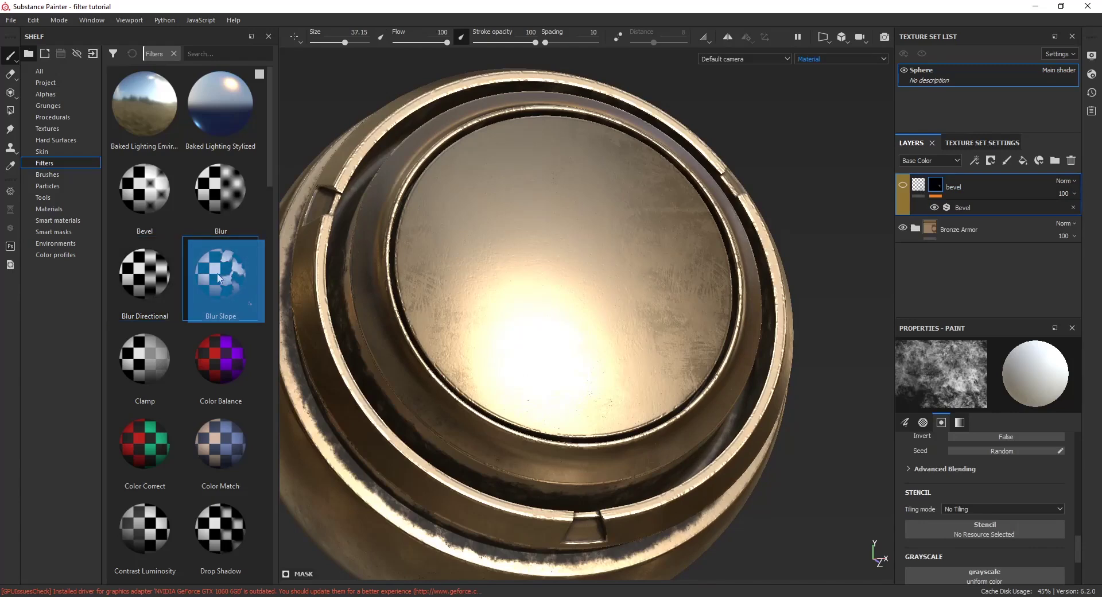
pyautogui.moveTo(219, 279); pyautogui.dragTo(987, 173)
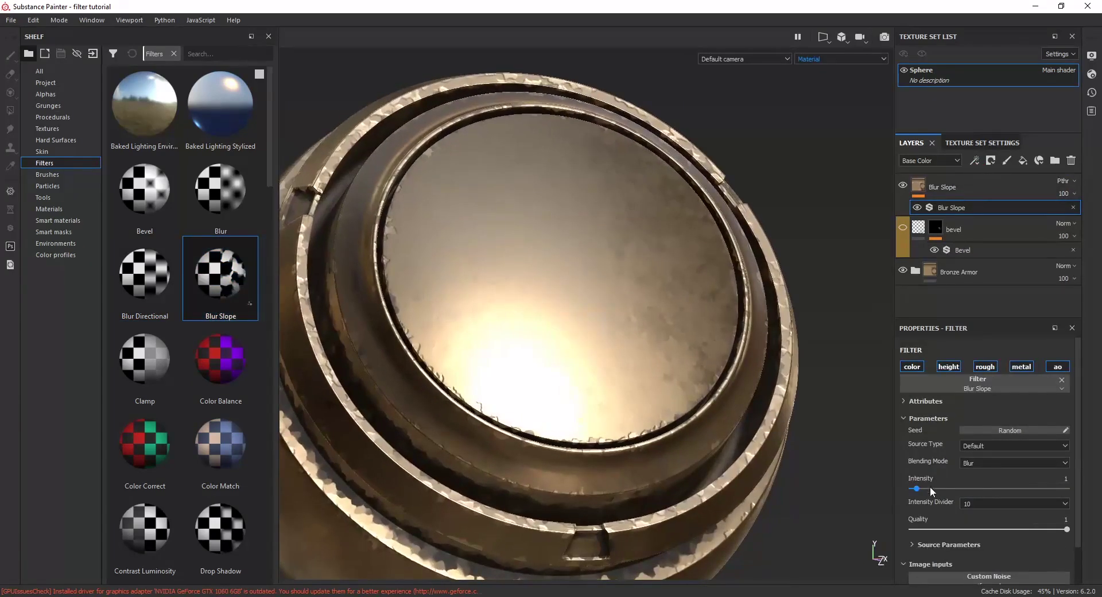
pyautogui.moveTo(931, 487); pyautogui.dragTo(966, 488)
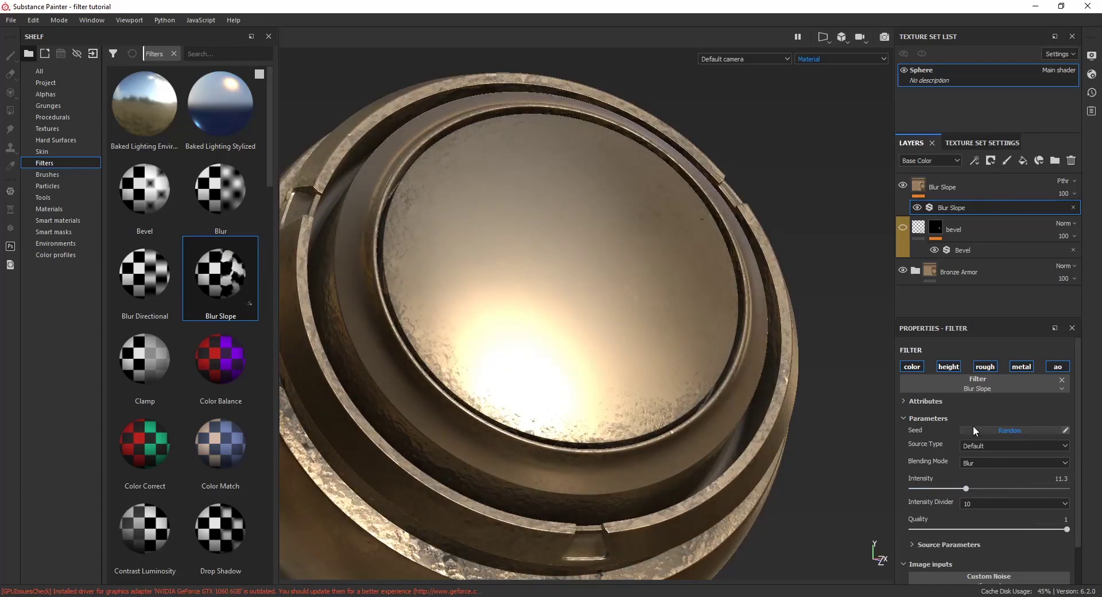
pyautogui.click(970, 504)
pyautogui.click(976, 527)
pyautogui.keyDown('alt'); pyautogui.moveTo(568, 356); pyautogui.dragTo(581, 337); pyautogui.keyUp('alt')
# - Lower Blur Slope intensity to 5.35; set brushed streaks to 0.15 intensity, maximum length, vertical
pyautogui.moveTo(966, 488); pyautogui.dragTo(1066, 483)
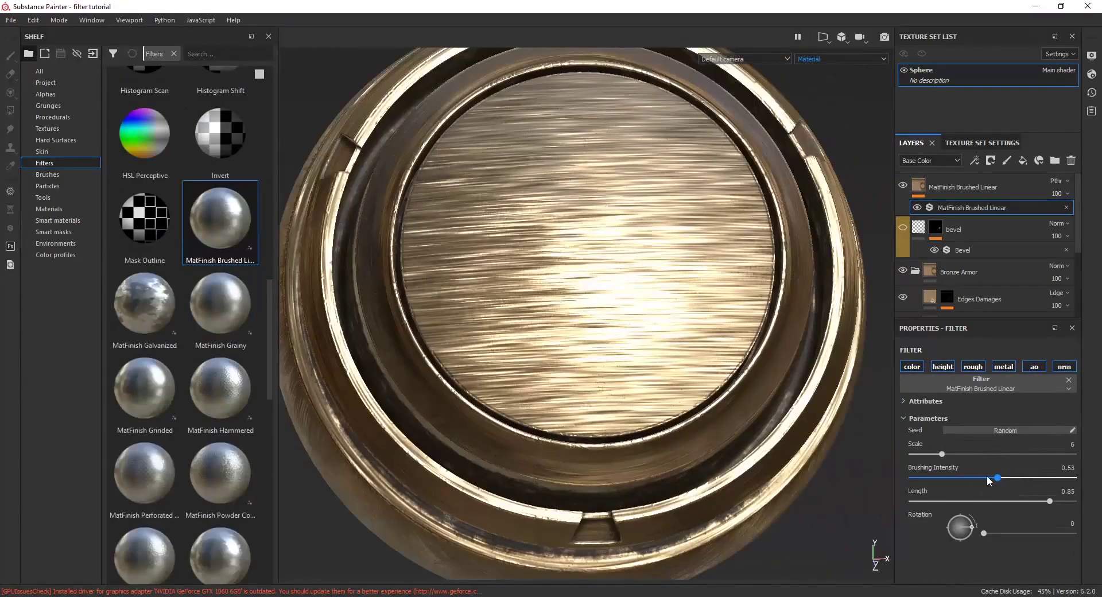
pyautogui.moveTo(989, 480)
pyautogui.mouseDown()
pyautogui.moveTo(927, 481)
pyautogui.moveTo(953, 501)
pyautogui.moveTo(942, 501)
pyautogui.moveTo(1100, 498)
pyautogui.moveTo(911, 496)
pyautogui.mouseUp()
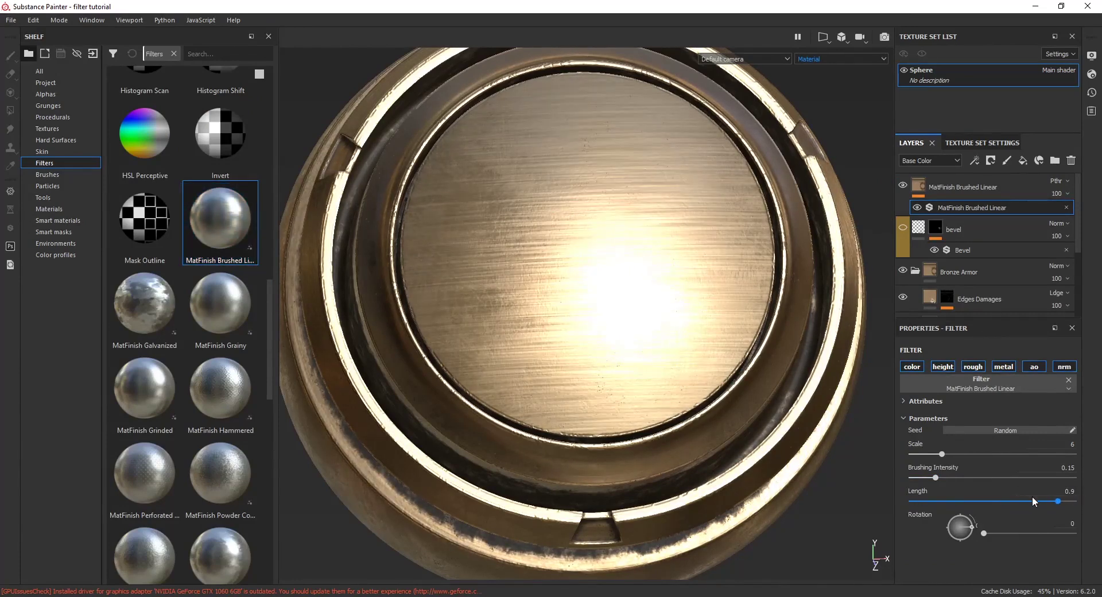
pyautogui.moveTo(1033, 502)
pyautogui.mouseDown()
pyautogui.moveTo(1075, 501)
pyautogui.moveTo(1053, 501)
pyautogui.mouseUp()
pyautogui.moveTo(973, 539)
pyautogui.mouseDown()
pyautogui.moveTo(969, 525)
pyautogui.moveTo(953, 555)
pyautogui.moveTo(983, 546)
pyautogui.moveTo(998, 515)
pyautogui.moveTo(1007, 526)
pyautogui.mouseUp()
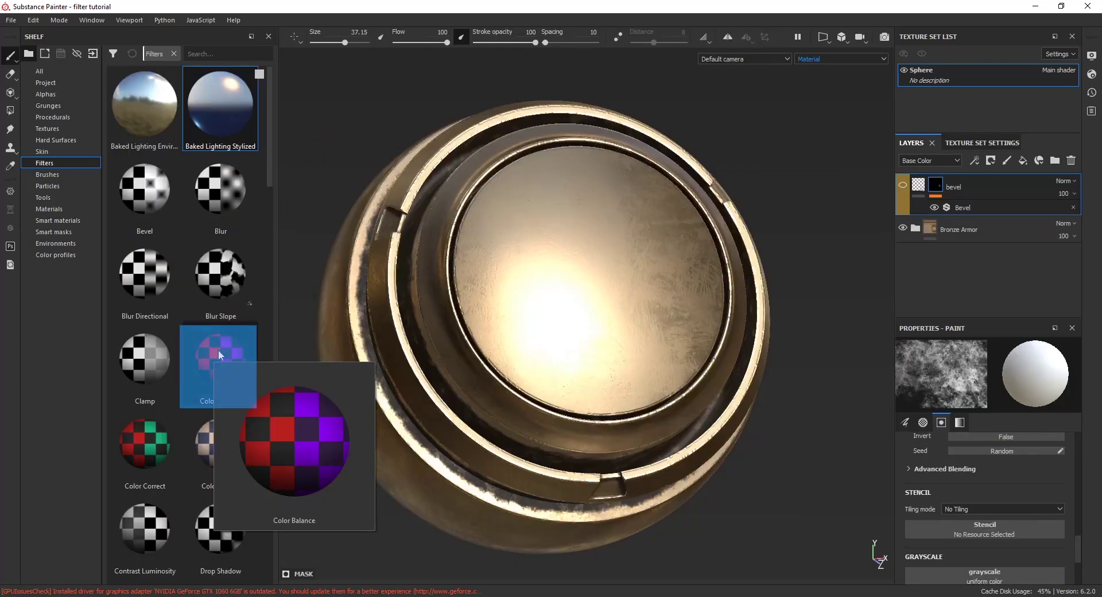
# - Try a Color Balance layer, pushing midtones toward yellow for an orange sphere, then delete it
pyautogui.moveTo(220, 358); pyautogui.dragTo(991, 174)
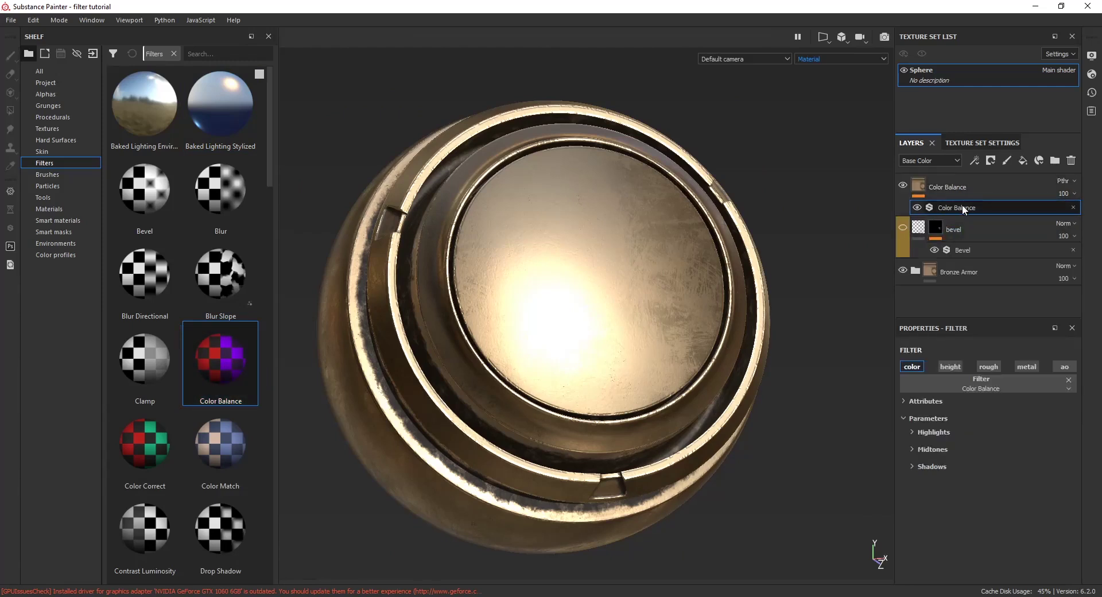
pyautogui.click(912, 433)
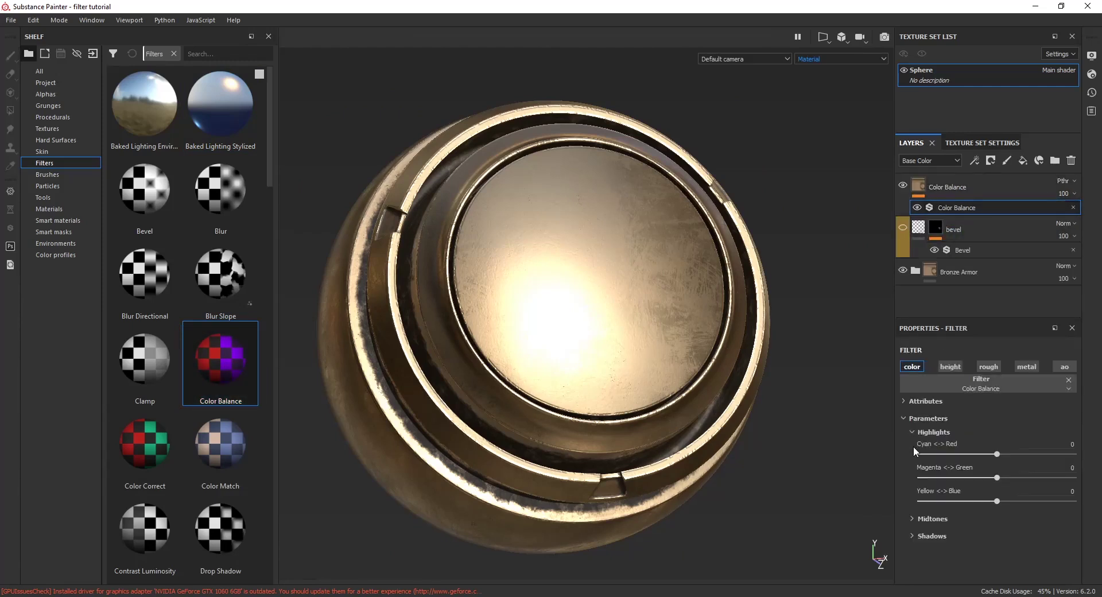
pyautogui.click(912, 517)
pyautogui.scroll(-1, 916, 534)
pyautogui.click(913, 572)
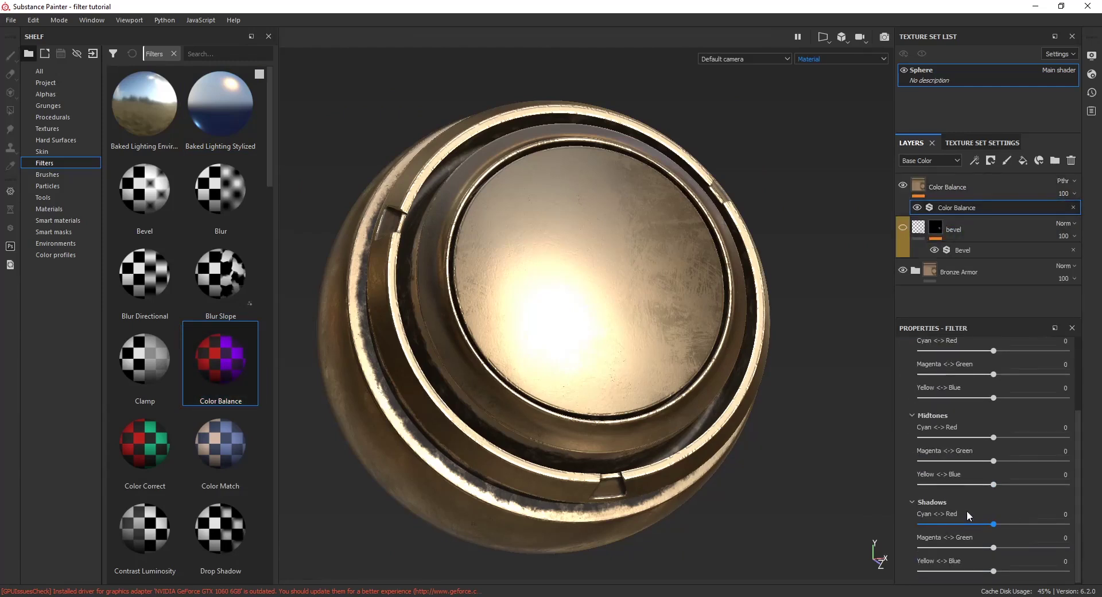
pyautogui.moveTo(994, 437); pyautogui.dragTo(1079, 435)
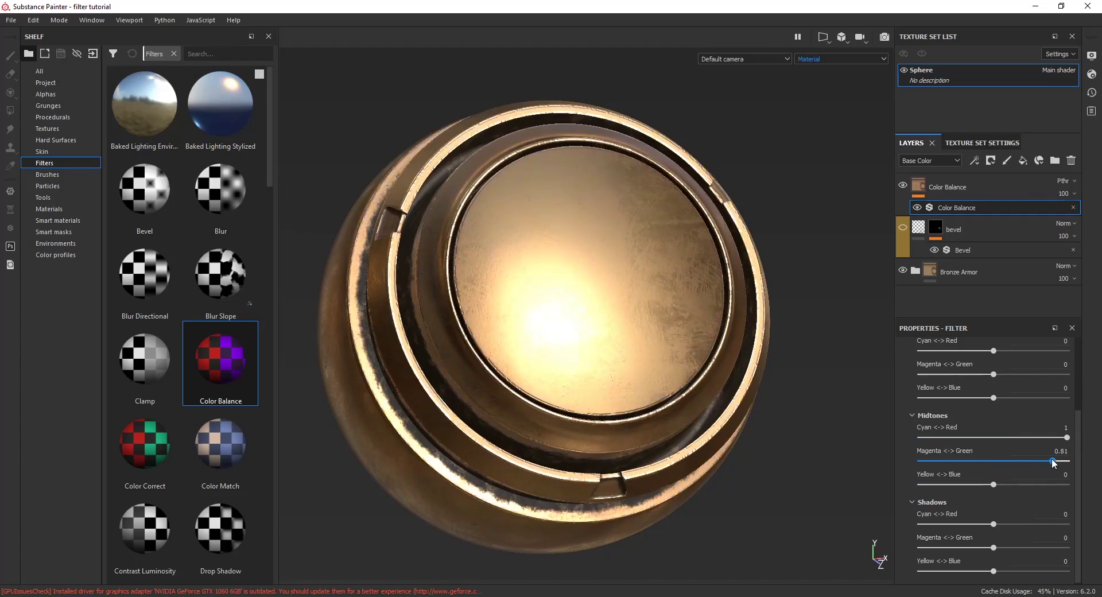
pyautogui.moveTo(952, 465); pyautogui.dragTo(933, 484)
pyautogui.moveTo(994, 524); pyautogui.dragTo(1073, 510)
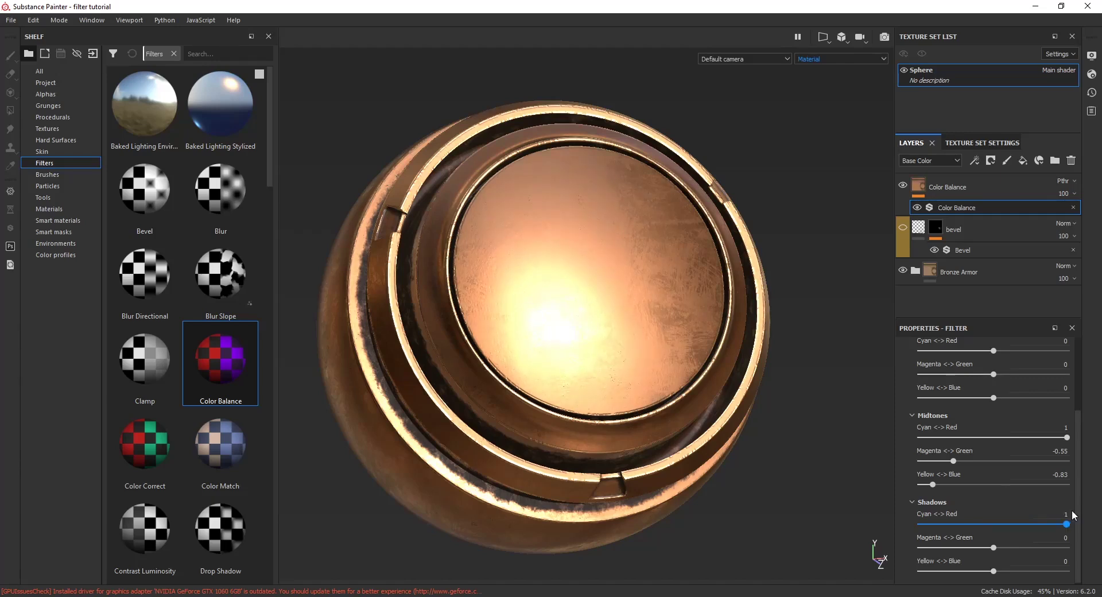
pyautogui.click(965, 185)
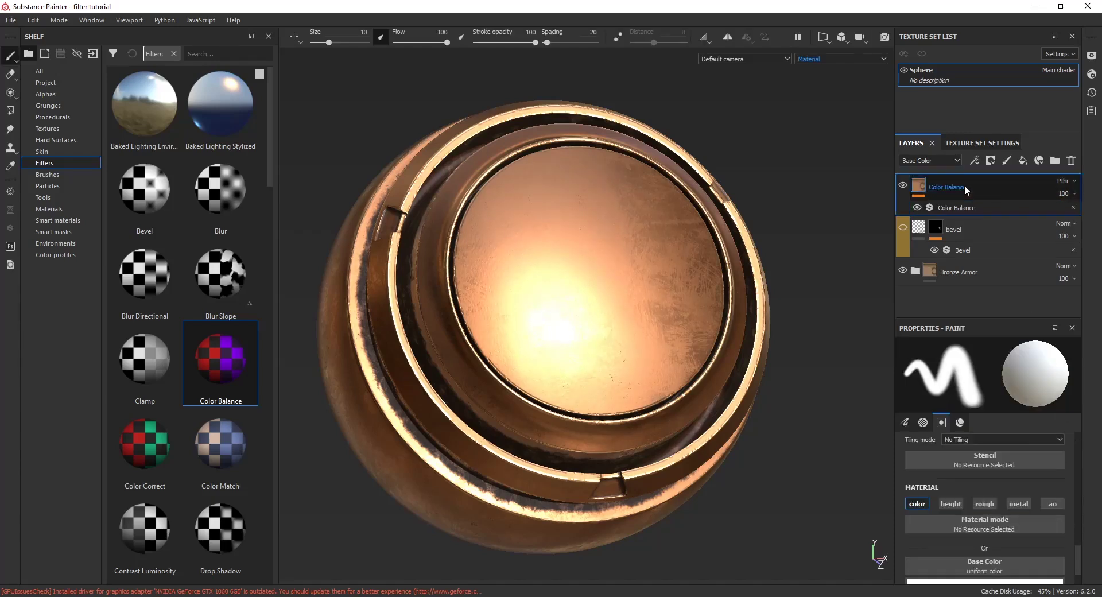
pyautogui.press('Delete')
# - Add a Color Correct layer with shadow contrast raised, luminosity -0.22 and saturation boosted
pyautogui.moveTo(145, 451); pyautogui.dragTo(1022, 183)
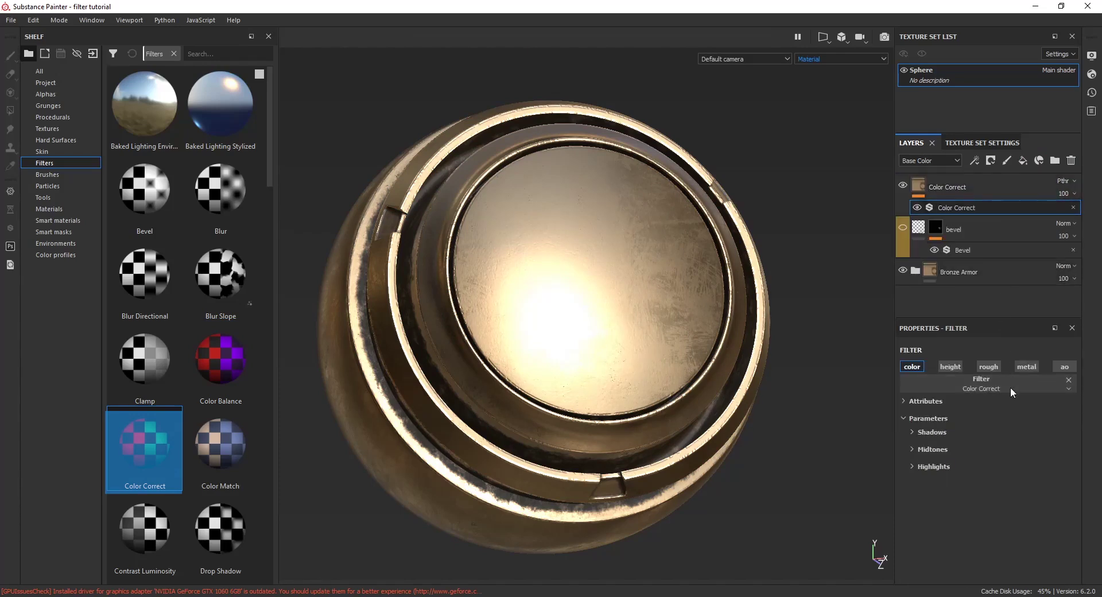
pyautogui.click(996, 391)
pyautogui.click(914, 443)
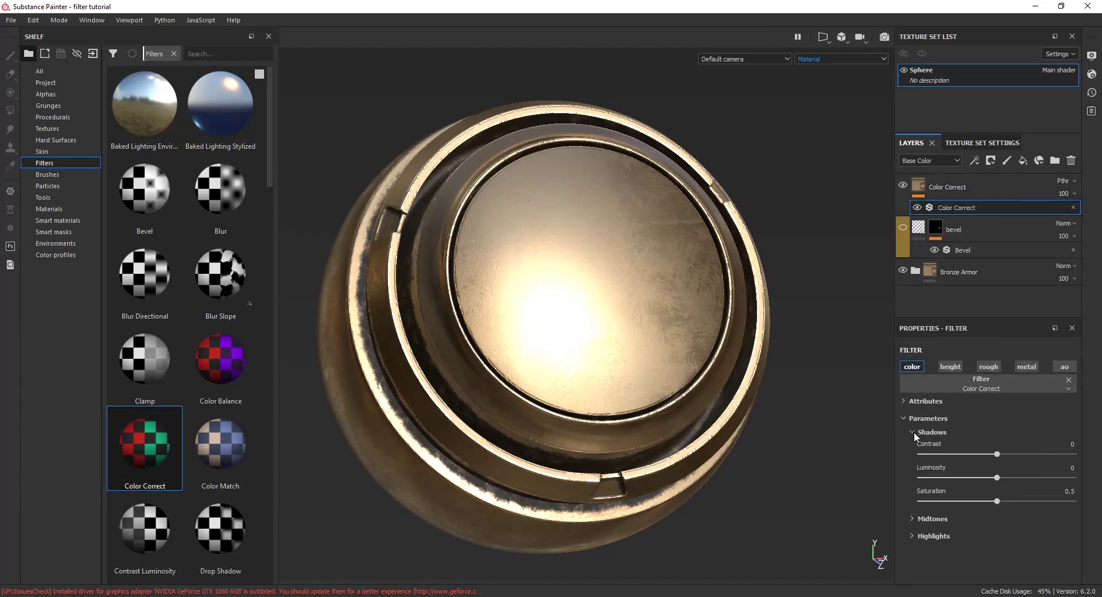
pyautogui.moveTo(997, 453); pyautogui.dragTo(1052, 454)
pyautogui.moveTo(996, 478)
pyautogui.mouseDown()
pyautogui.moveTo(1032, 476)
pyautogui.moveTo(981, 479)
pyautogui.mouseUp()
pyautogui.moveTo(997, 505); pyautogui.dragTo(1075, 522)
# - Adjust the Color Correct midtones and highlights for a saturated golden bronze look
pyautogui.click(918, 519)
pyautogui.scroll(-1, 954, 519)
pyautogui.click(913, 570)
pyautogui.scroll(-1, 936, 548)
pyautogui.moveTo(542, 402)
pyautogui.keyDown('alt'); pyautogui.mouseDown()
pyautogui.moveTo(626, 337)
pyautogui.moveTo(438, 350)
pyautogui.moveTo(517, 373)
pyautogui.moveTo(602, 341)
pyautogui.moveTo(492, 344)
pyautogui.mouseUp(); pyautogui.keyUp('alt')
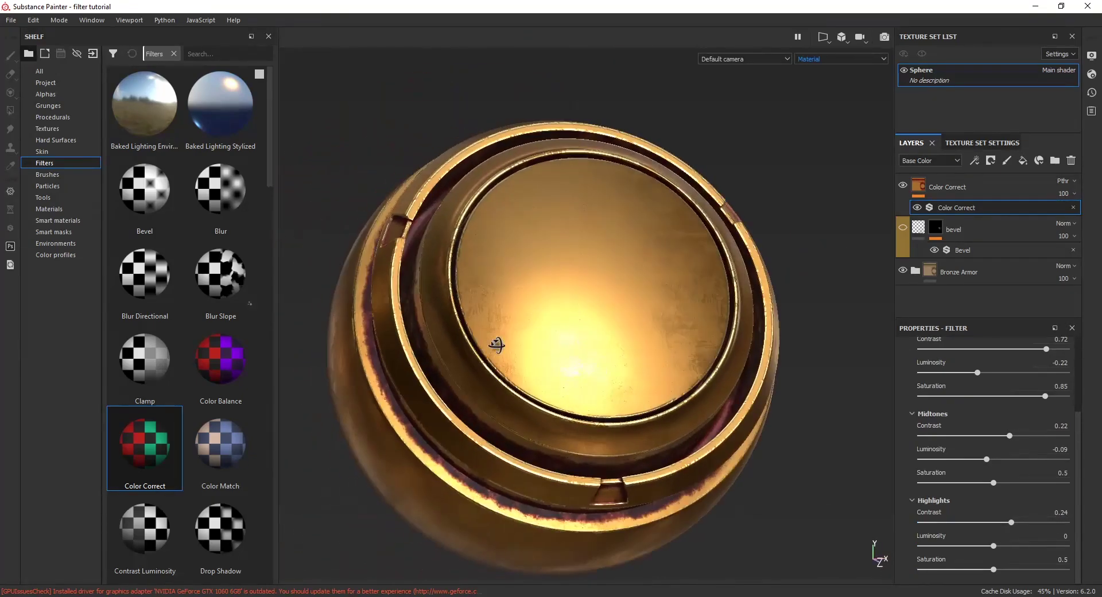
pyautogui.click(993, 180)
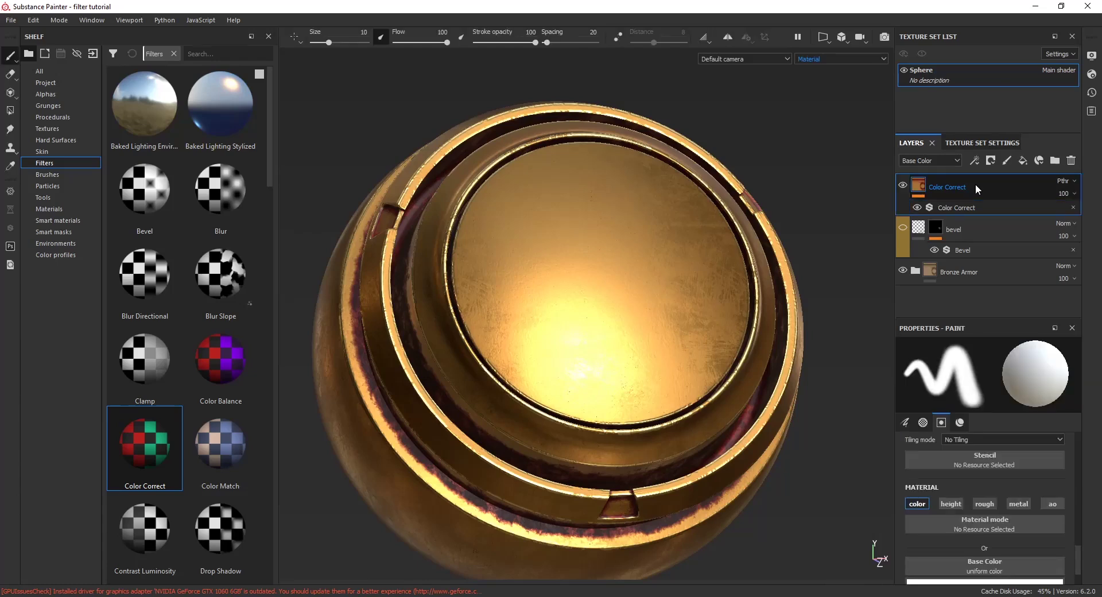
# - Replace Color Correct with Color Match using a sampled target colour, then raise Contrast Luminosity contrast
pyautogui.press('Delete')
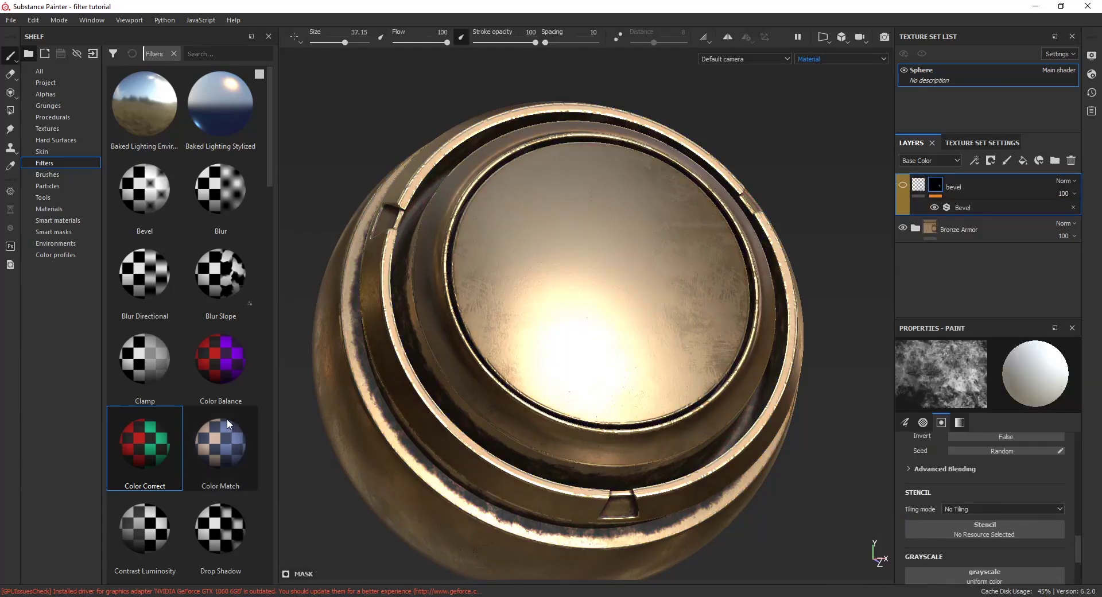
pyautogui.moveTo(228, 424); pyautogui.dragTo(996, 176)
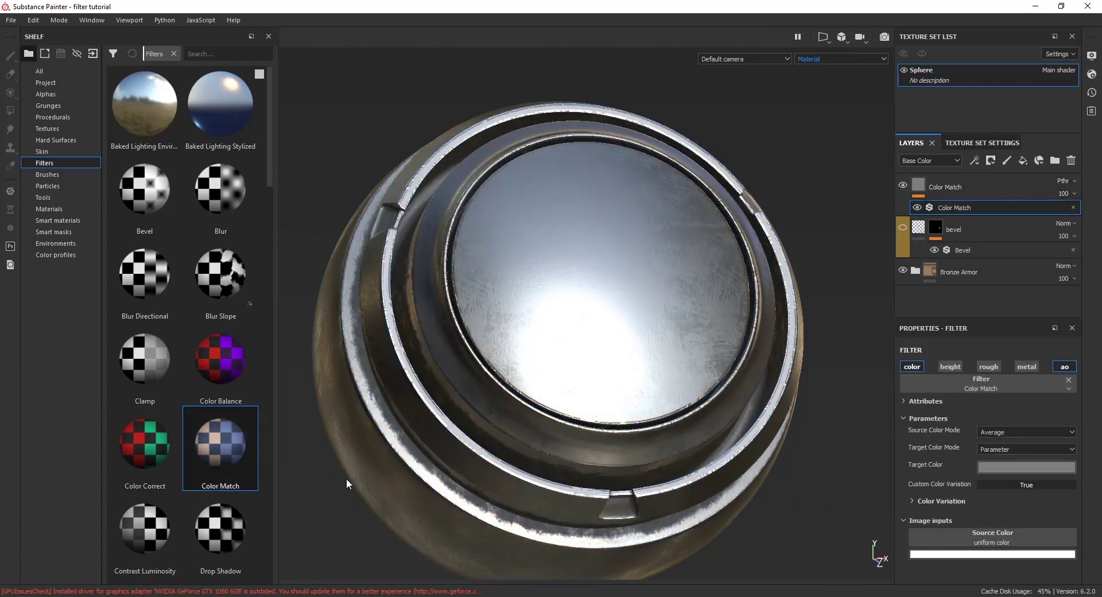
pyautogui.click(1014, 467)
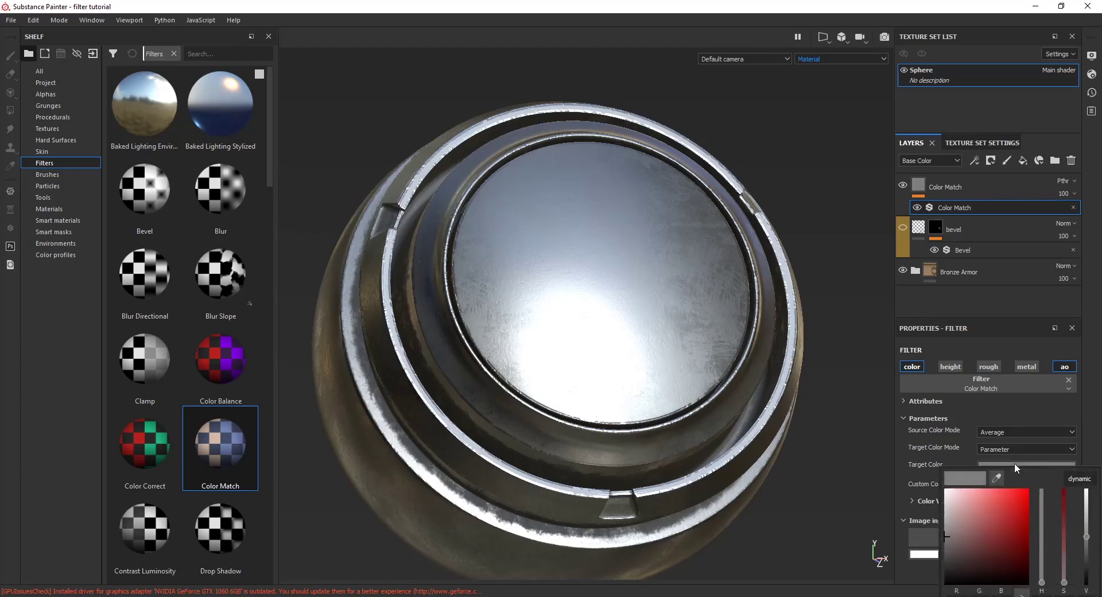
pyautogui.click(997, 478)
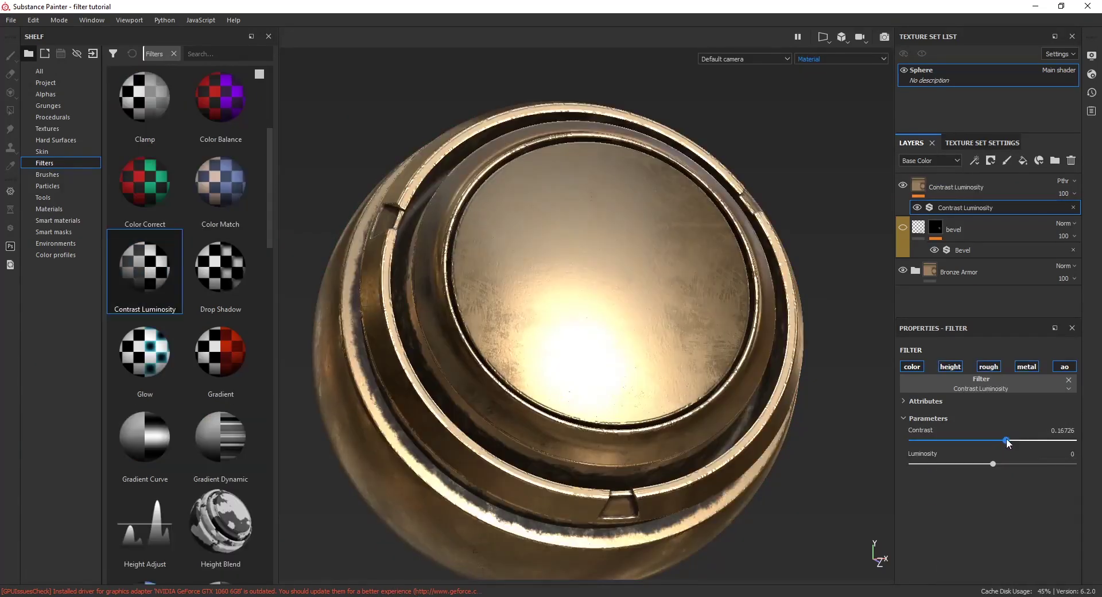
pyautogui.moveTo(1005, 440); pyautogui.dragTo(983, 467)
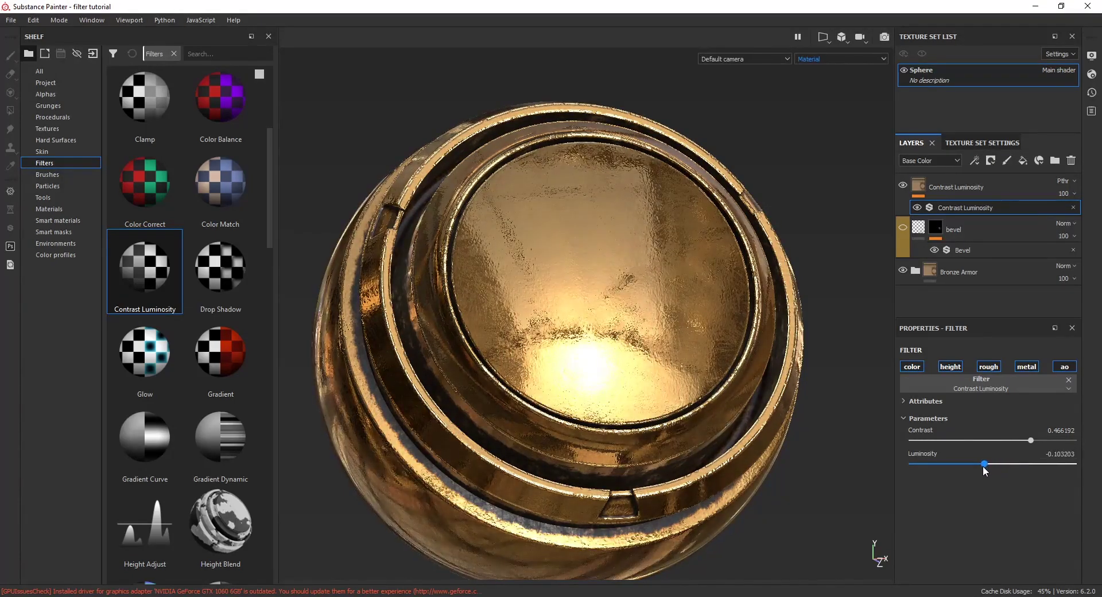
# - Reduce the Gradient filter to three colours with bright red as the first
pyautogui.scroll(-2, 553, 383)
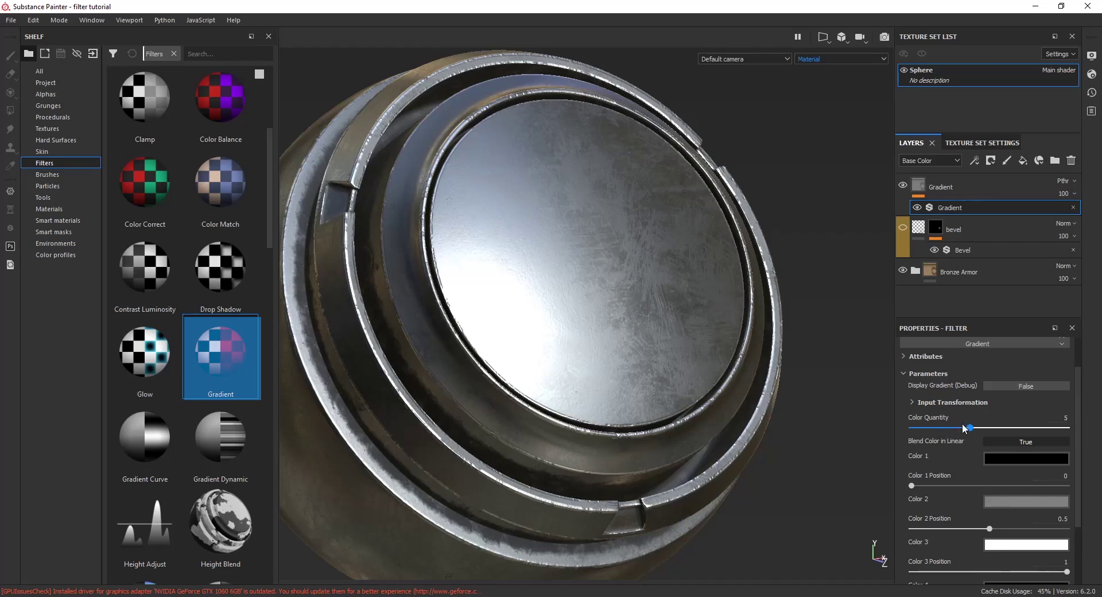
pyautogui.moveTo(950, 428); pyautogui.dragTo(939, 427)
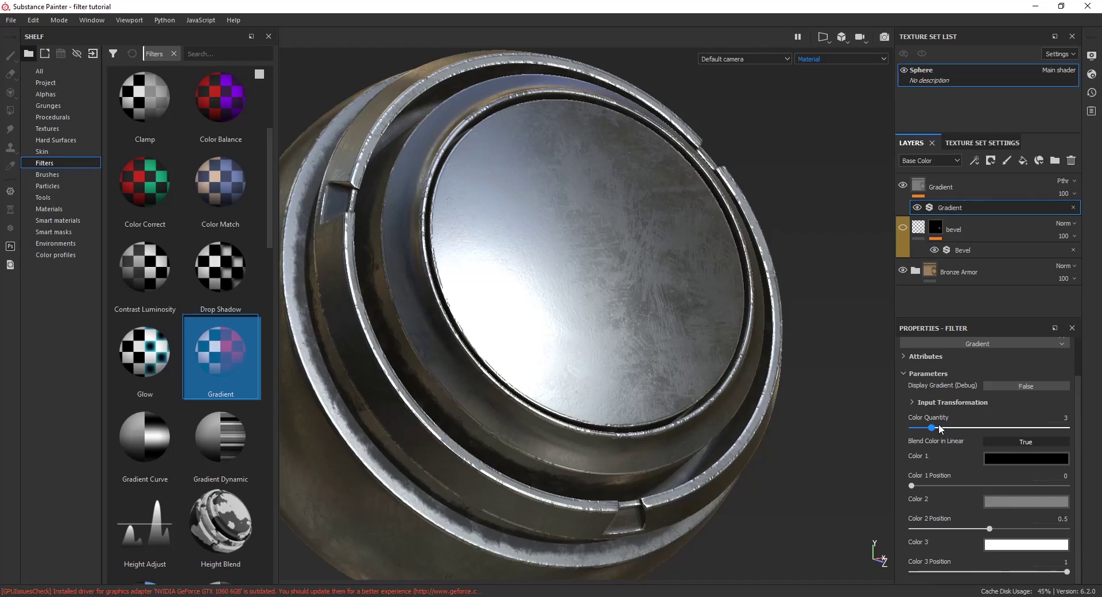
pyautogui.click(1025, 459)
pyautogui.click(1022, 486)
pyautogui.keyDown('alt'); pyautogui.moveTo(693, 433); pyautogui.dragTo(314, 368); pyautogui.keyUp('alt')
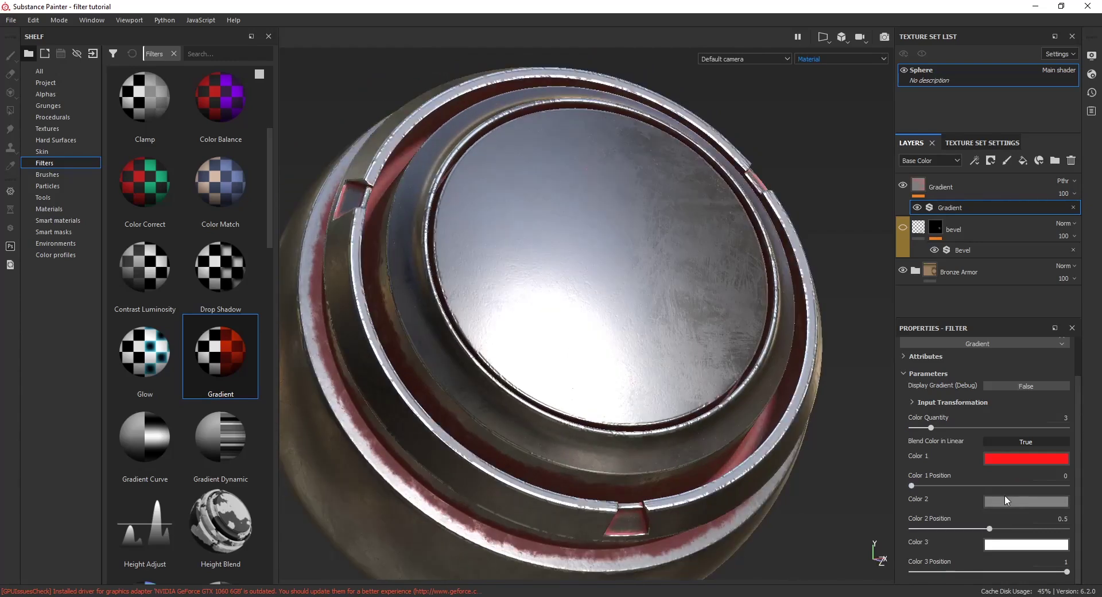
# - Set the second and third gradient colours to blue and green, then expand to five colours
pyautogui.click(1006, 500)
pyautogui.click(1042, 409)
pyautogui.click(1009, 399)
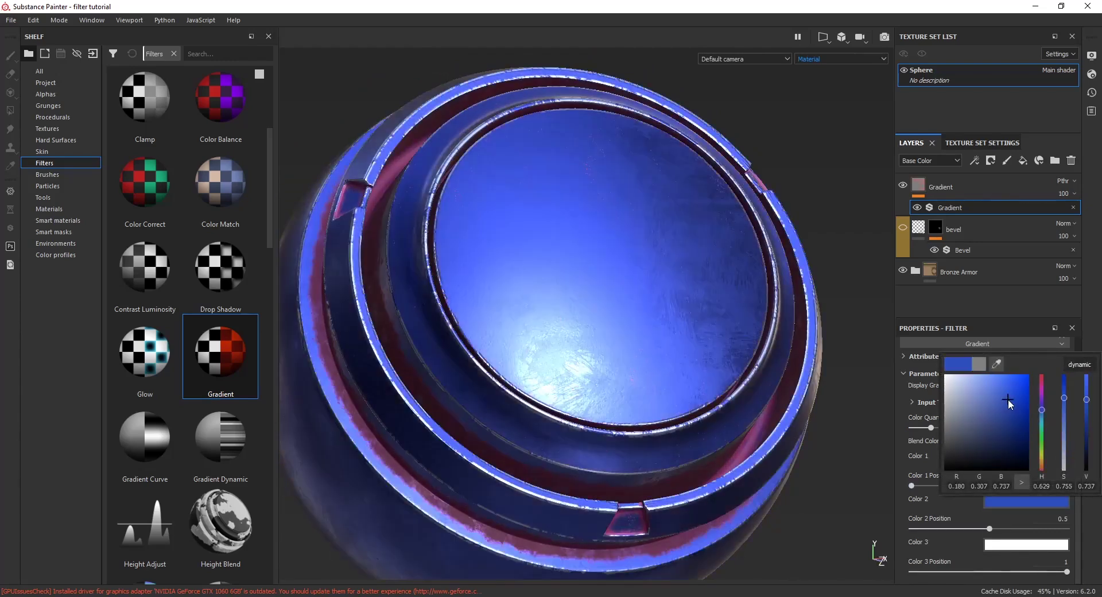
pyautogui.click(1026, 545)
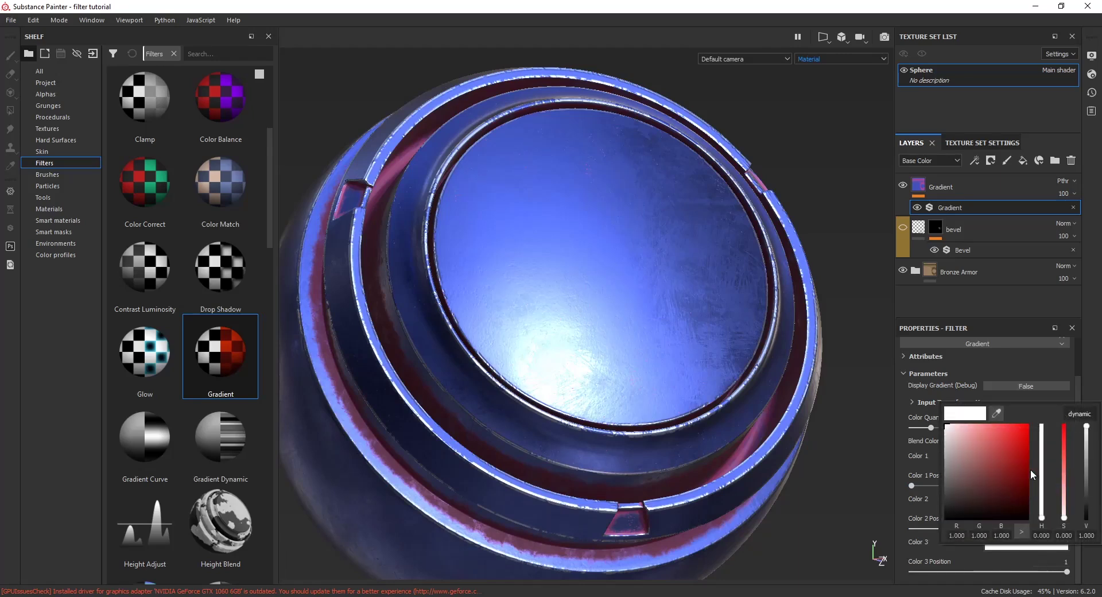
pyautogui.click(1042, 480)
pyautogui.click(1014, 459)
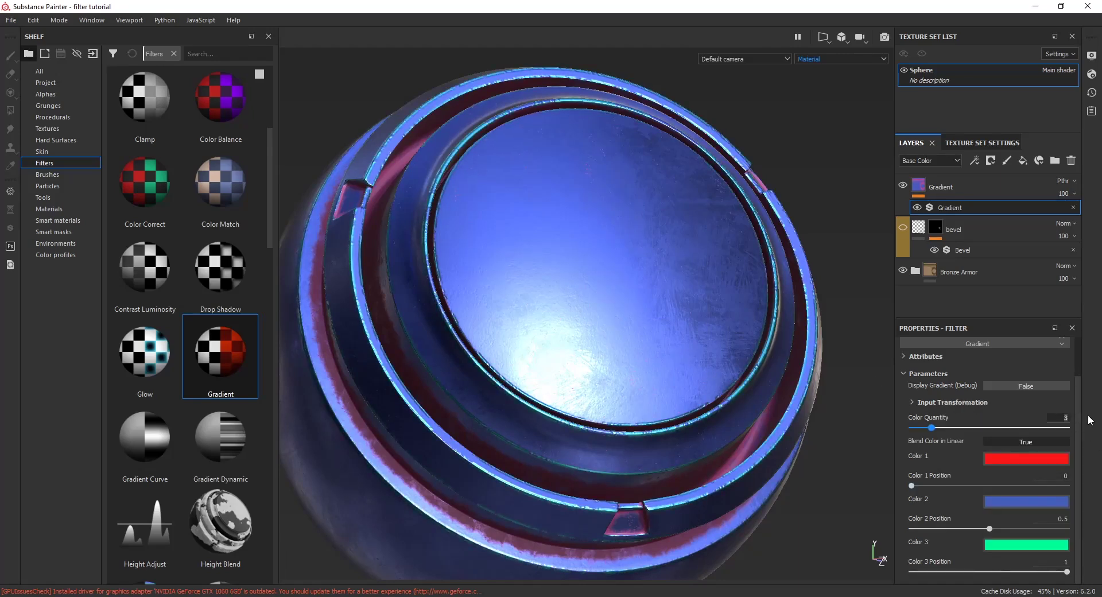
pyautogui.press('Return')
# - Make the fourth gradient colour yellow
pyautogui.scroll(-3, 1043, 528)
pyautogui.click(1034, 504)
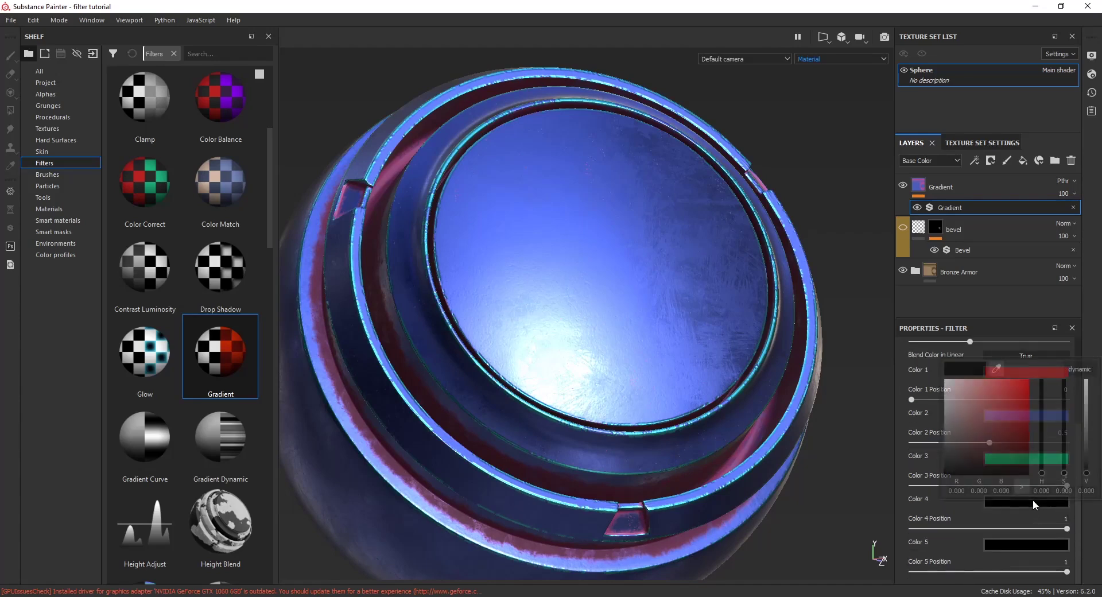
pyautogui.click(1008, 424)
pyautogui.moveTo(1009, 426); pyautogui.dragTo(1028, 395)
pyautogui.click(1043, 411)
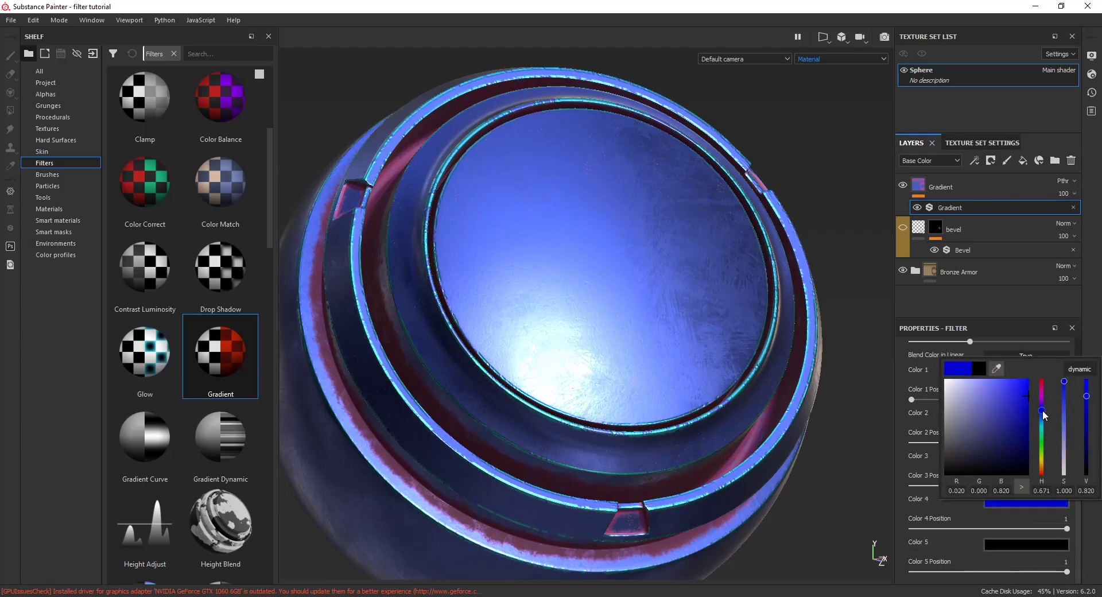
pyautogui.click(1043, 461)
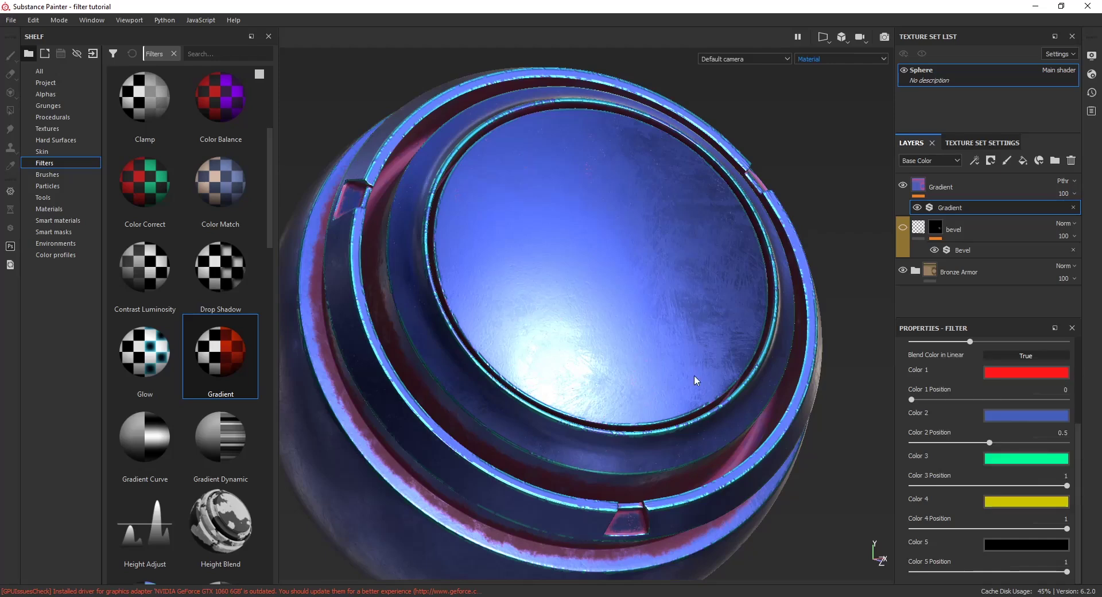
# - Darken the second gradient colour to near black
pyautogui.click(1019, 414)
pyautogui.moveTo(1042, 498); pyautogui.dragTo(1041, 531)
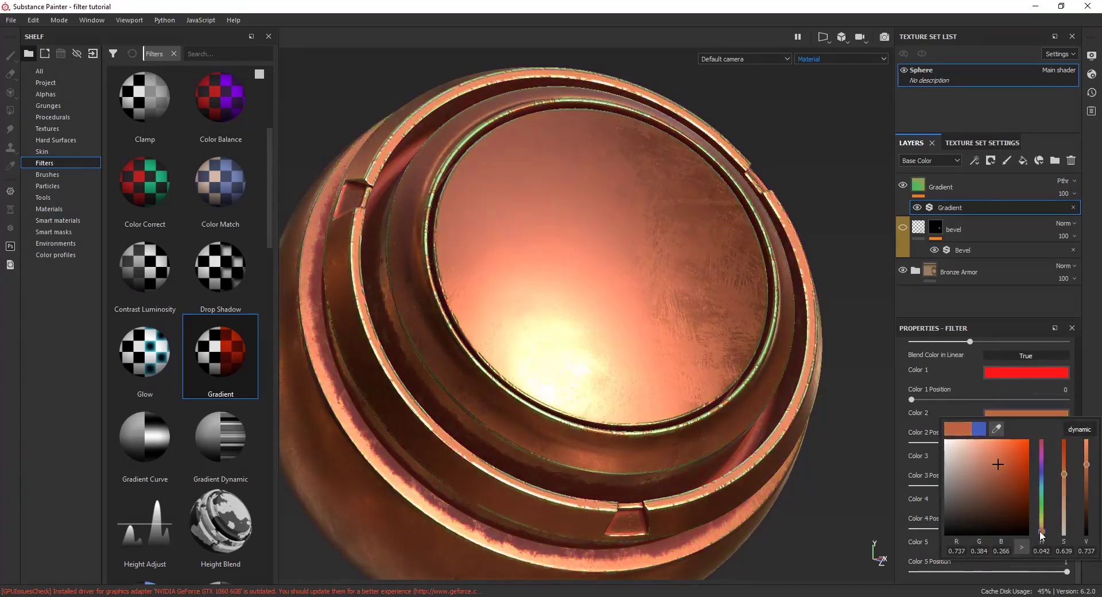
pyautogui.click(1040, 469)
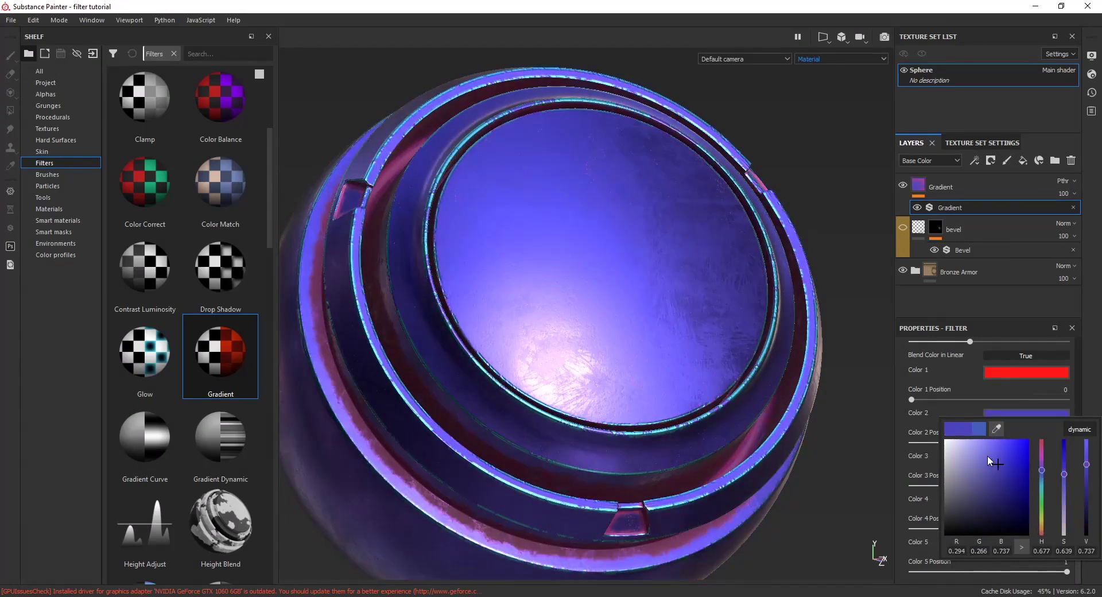
pyautogui.moveTo(988, 456); pyautogui.dragTo(931, 522)
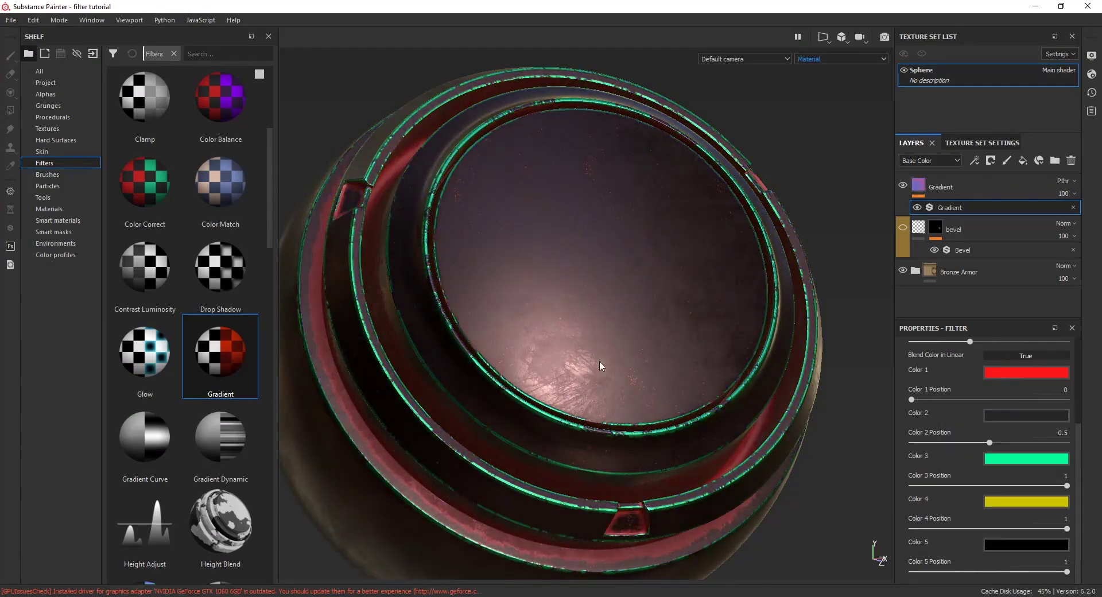
pyautogui.keyDown('alt'); pyautogui.moveTo(602, 366); pyautogui.dragTo(615, 332); pyautogui.keyUp('alt')
pyautogui.scroll(3, 431, 303)
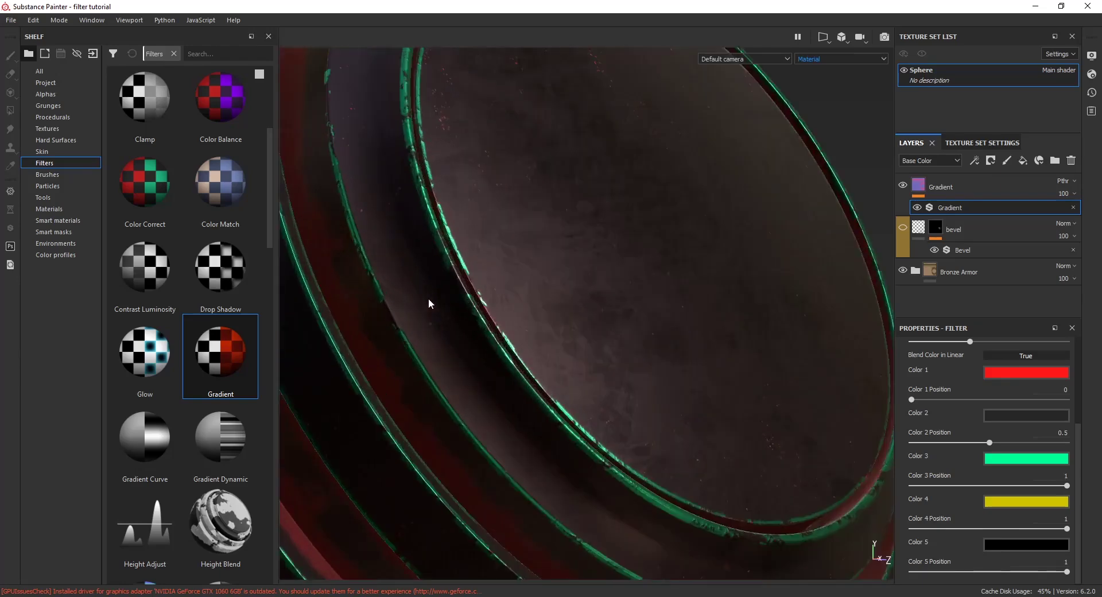
pyautogui.scroll(-3, 430, 303)
pyautogui.keyDown('alt'); pyautogui.moveTo(438, 301); pyautogui.dragTo(515, 301); pyautogui.keyUp('alt')
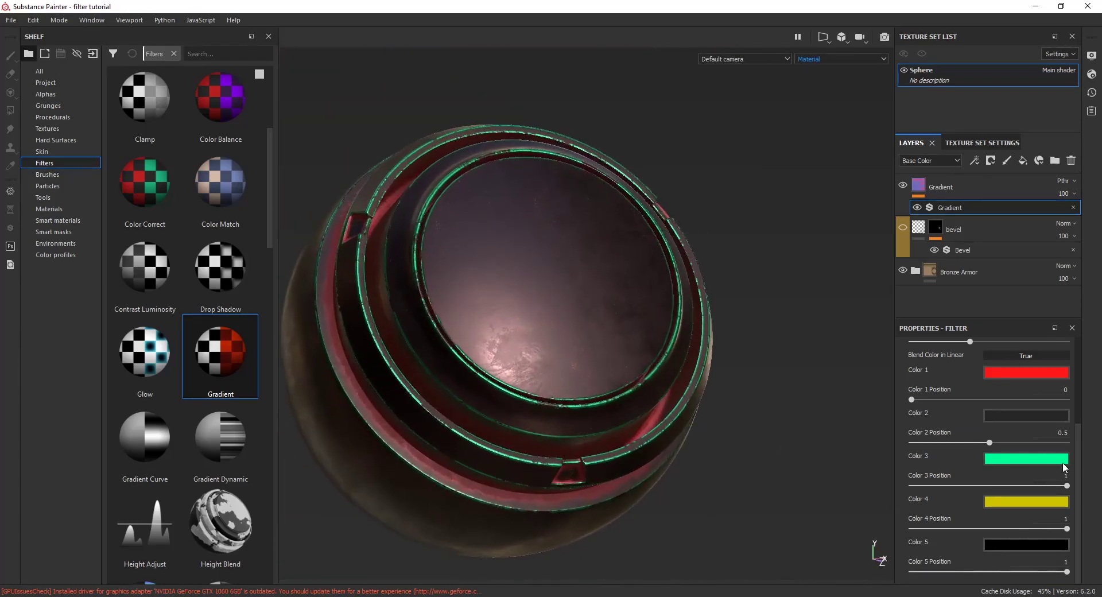
# - Set the fifth gradient colour to magenta and shift the third toward cyan
pyautogui.click(1012, 544)
pyautogui.moveTo(1038, 481)
pyautogui.mouseDown()
pyautogui.moveTo(1043, 438)
pyautogui.moveTo(1009, 428)
pyautogui.mouseUp()
pyautogui.click(1006, 439)
pyautogui.click(863, 372)
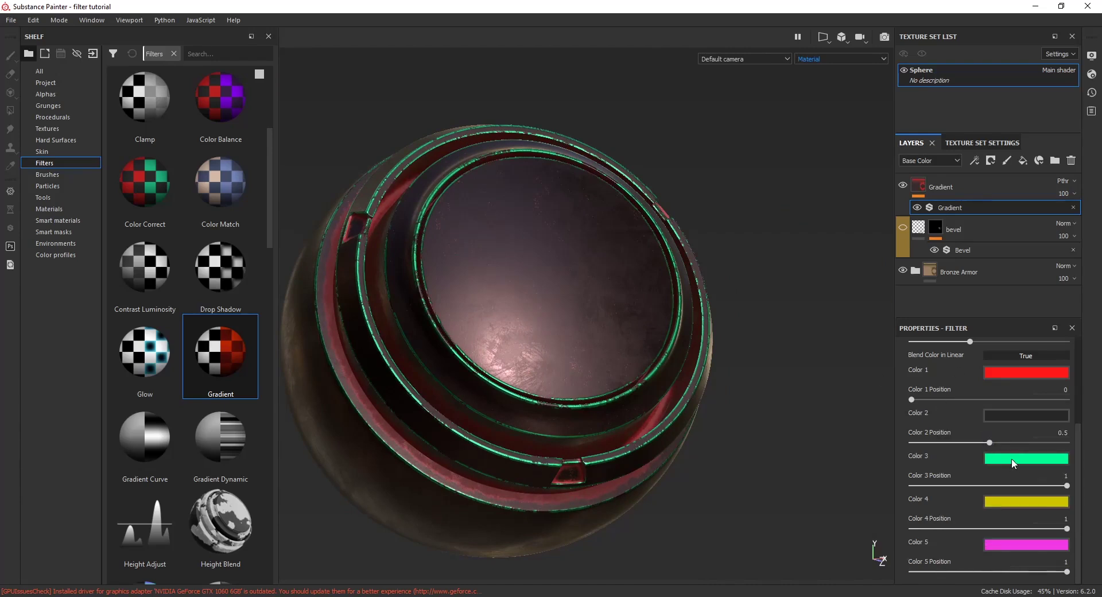
pyautogui.click(1014, 464)
pyautogui.moveTo(1042, 538); pyautogui.dragTo(1040, 558)
pyautogui.click(968, 505)
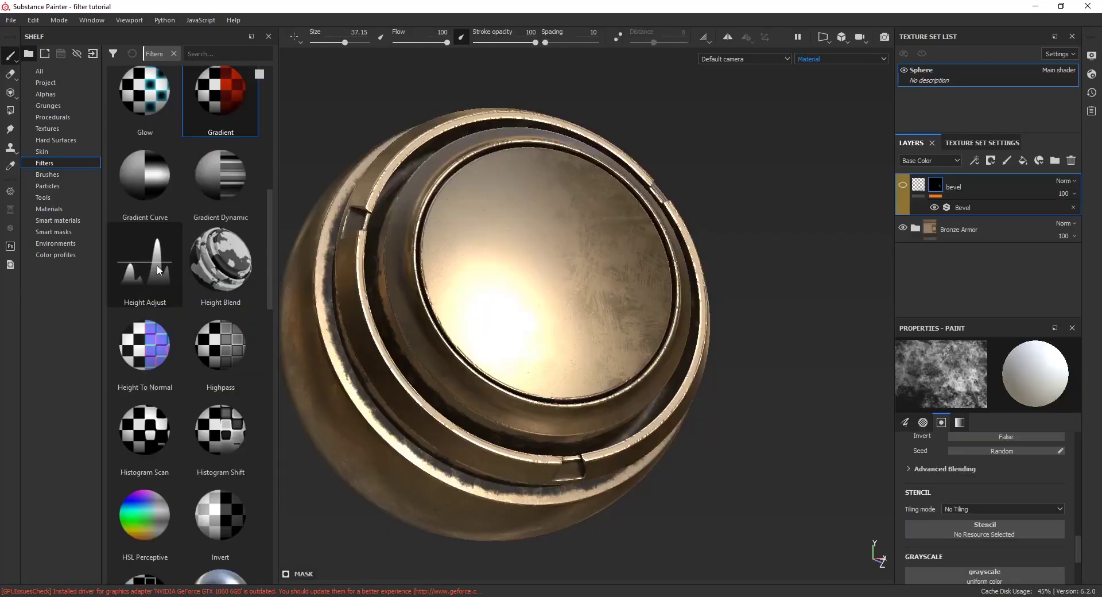
pyautogui.moveTo(159, 270); pyautogui.dragTo(1028, 163)
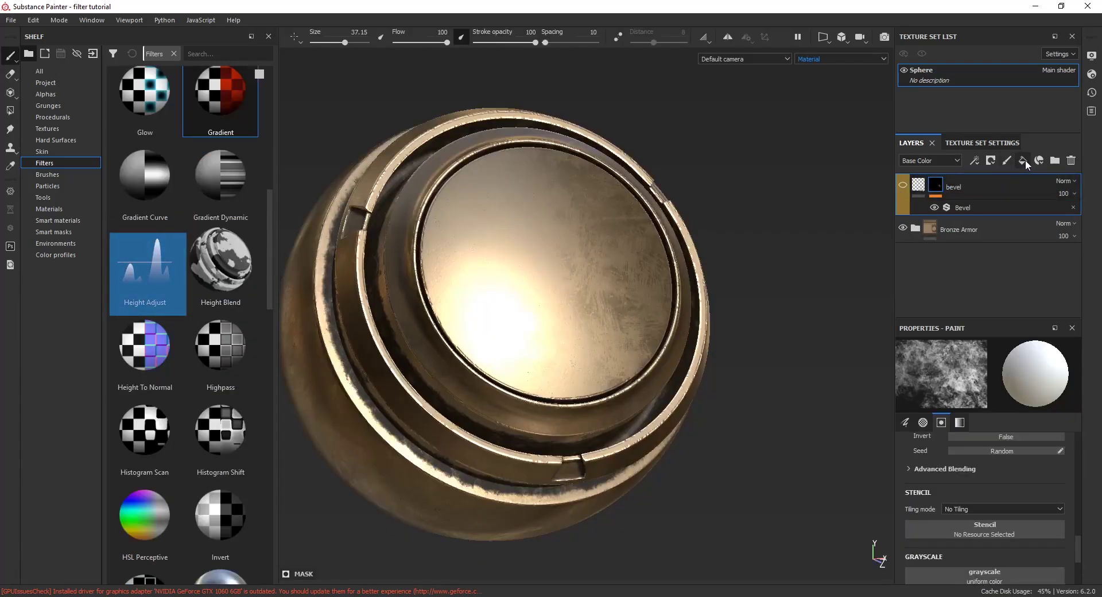
# - Add a new fill layer, Fill layer 1, with a black mask
pyautogui.click(1025, 160)
pyautogui.rightClick(946, 186)
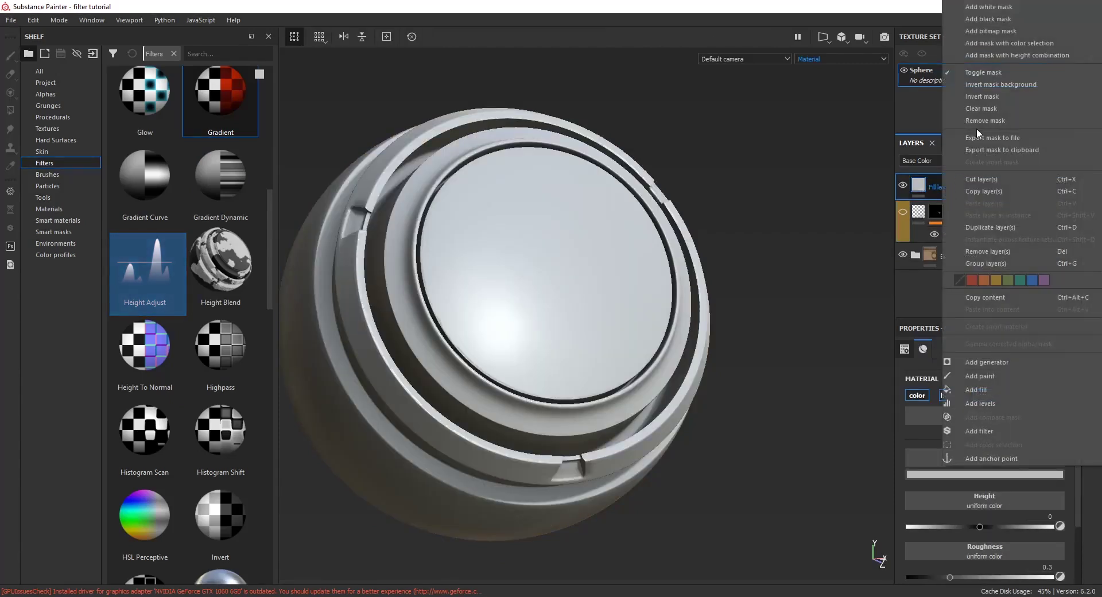
pyautogui.click(981, 21)
pyautogui.click(920, 185)
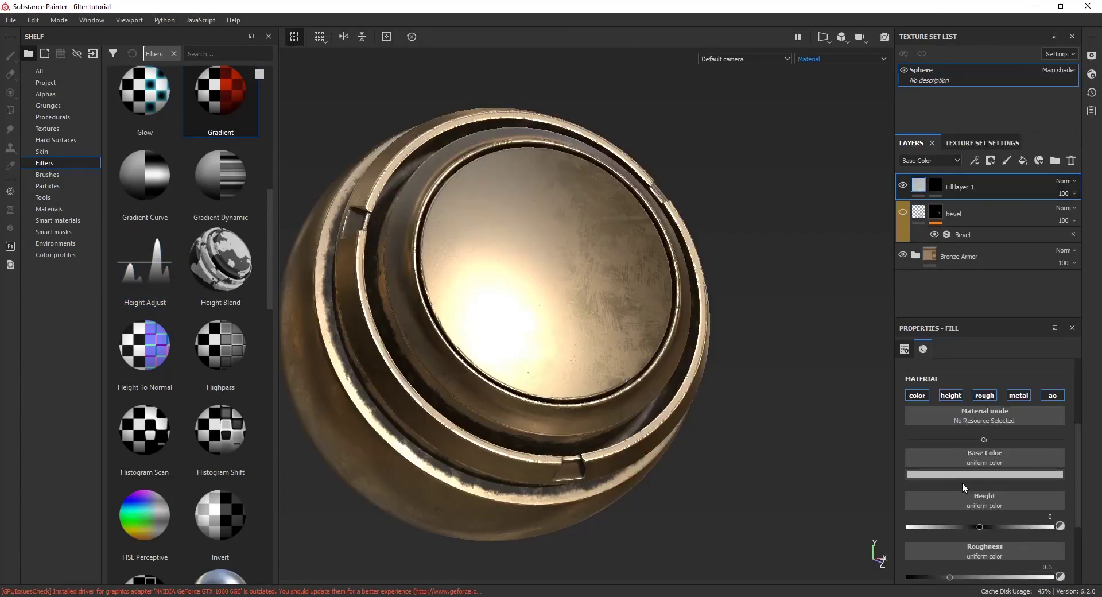
# - Restrict Fill layer 1 to the height channel only
pyautogui.scroll(3, 970, 515)
pyautogui.scroll(-3, 1006, 493)
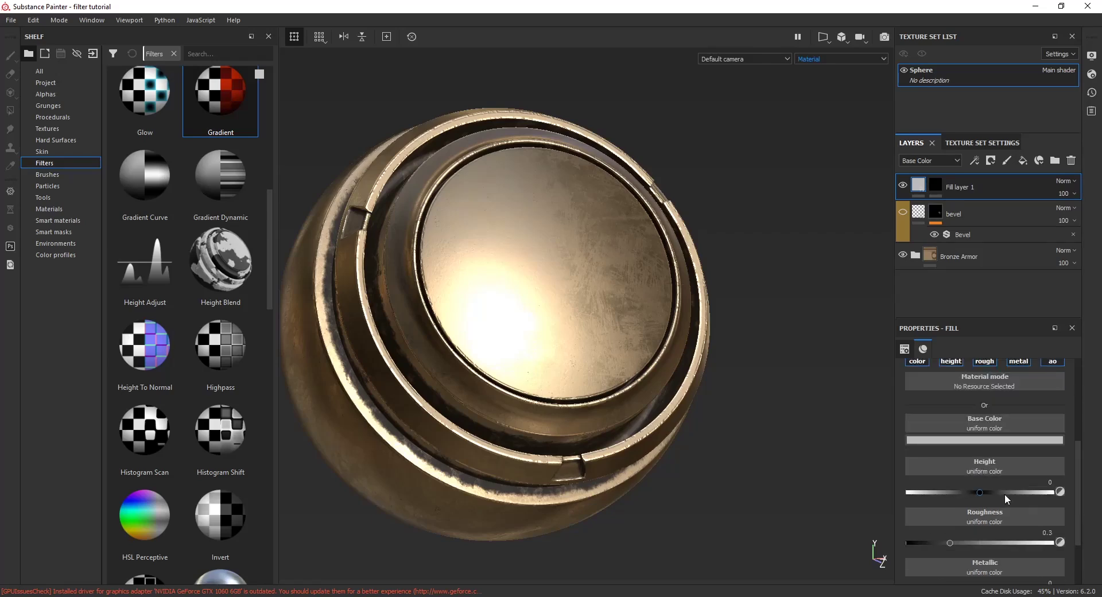
pyautogui.scroll(2, 1010, 493)
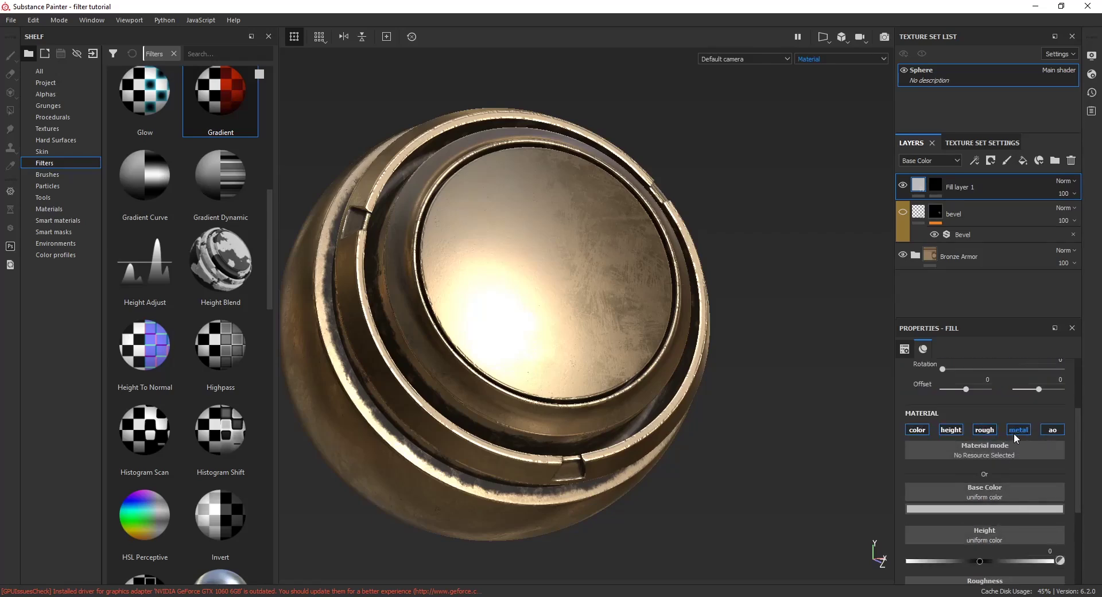
pyautogui.click(951, 430)
pyautogui.scroll(-2, 991, 560)
pyautogui.scroll(3, 991, 560)
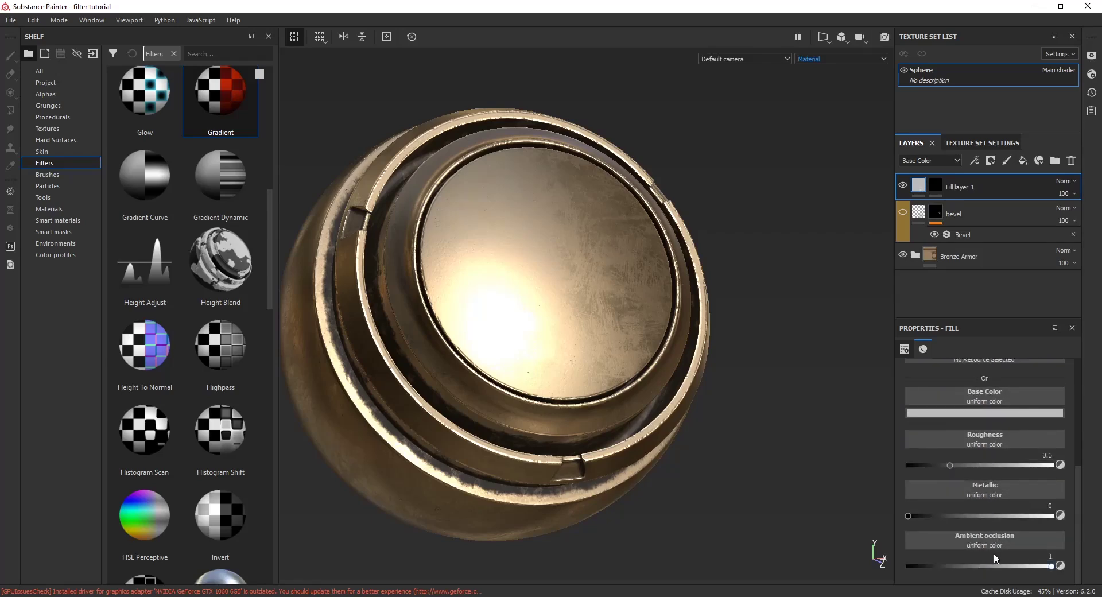
pyautogui.click(951, 472)
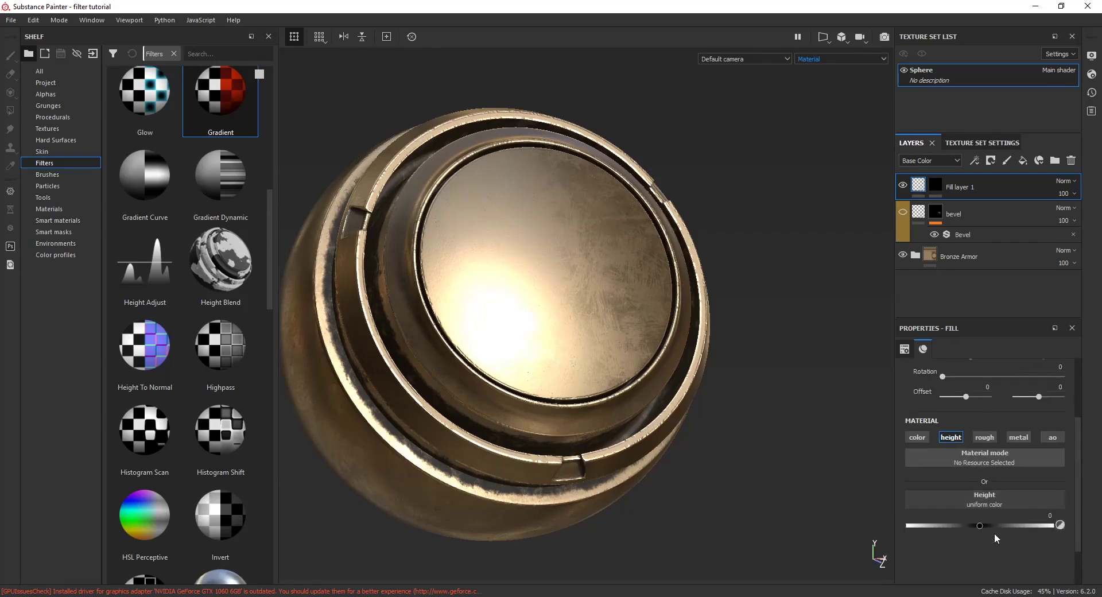
# - Paint a height stroke down the cap's middle in the mask and lower Height to 0.066
pyautogui.click(935, 184)
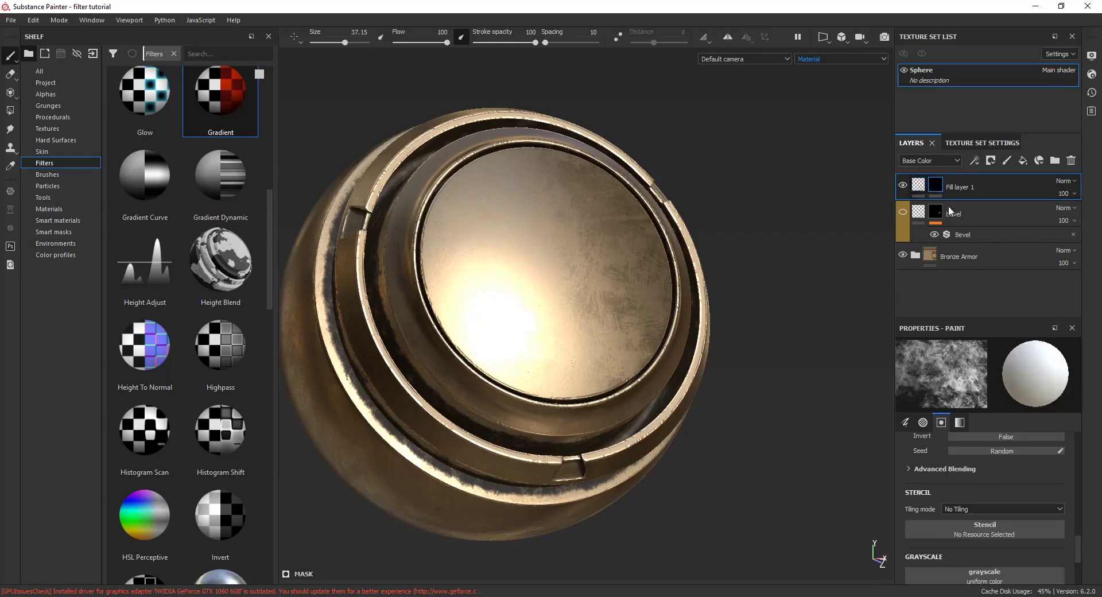
pyautogui.moveTo(547, 364)
pyautogui.keyDown('alt'); pyautogui.mouseDown()
pyautogui.moveTo(573, 393)
pyautogui.moveTo(571, 244)
pyautogui.moveTo(563, 318)
pyautogui.mouseUp(); pyautogui.keyUp('alt')
pyautogui.hotkey('ctrl', 'z')
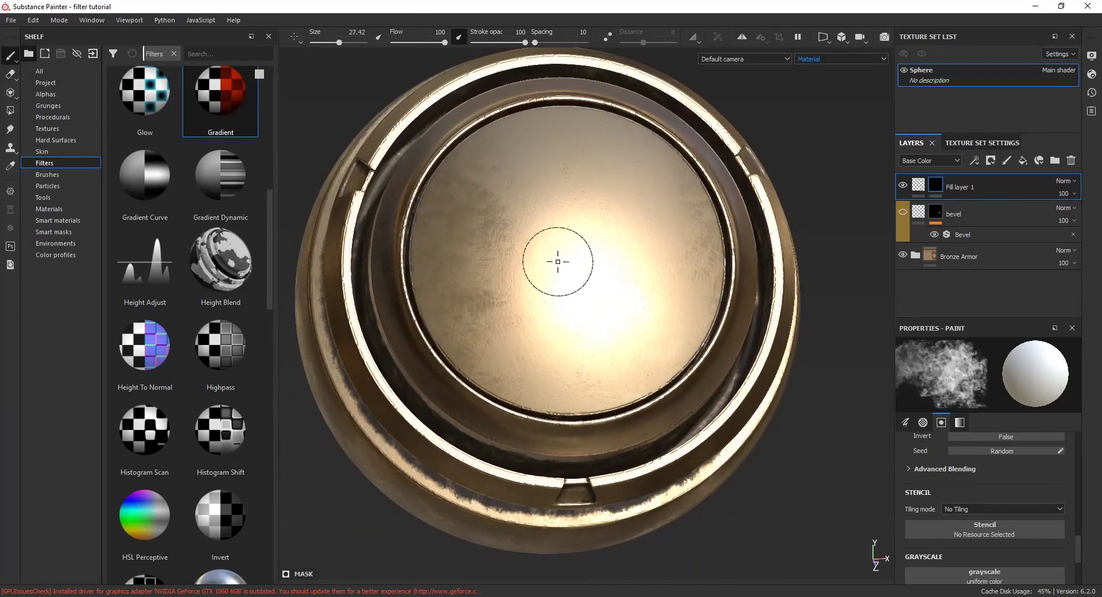
pyautogui.keyDown('ctrl'); pyautogui.moveTo(559, 260); pyautogui.dragTo(532, 266, button='right'); pyautogui.keyUp('ctrl')
pyautogui.scroll(3, 575, 287)
pyautogui.moveTo(523, 218); pyautogui.dragTo(531, 336)
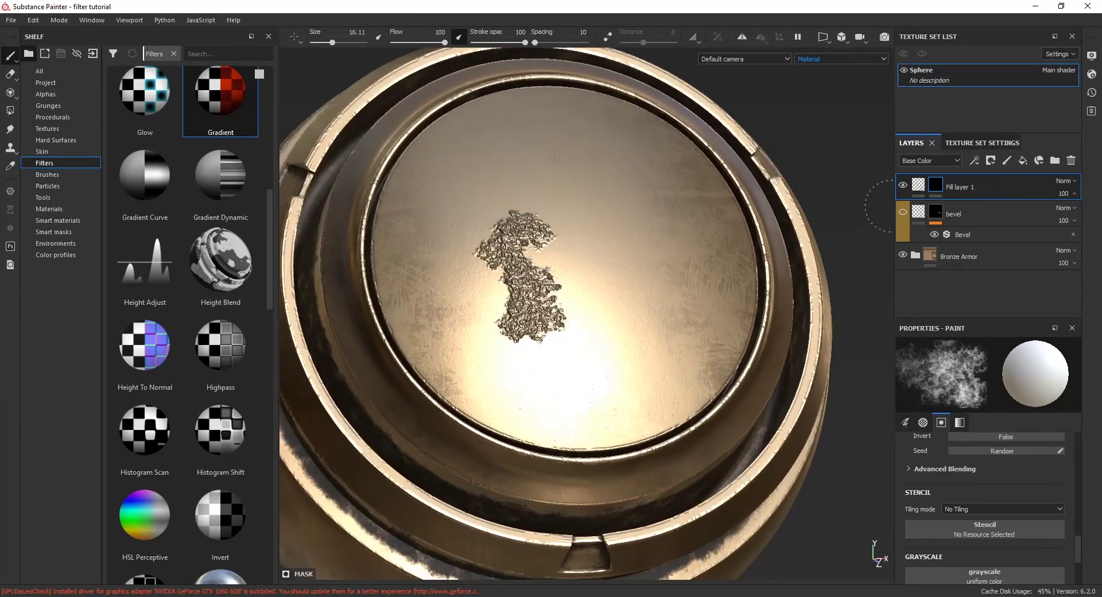
pyautogui.click(918, 184)
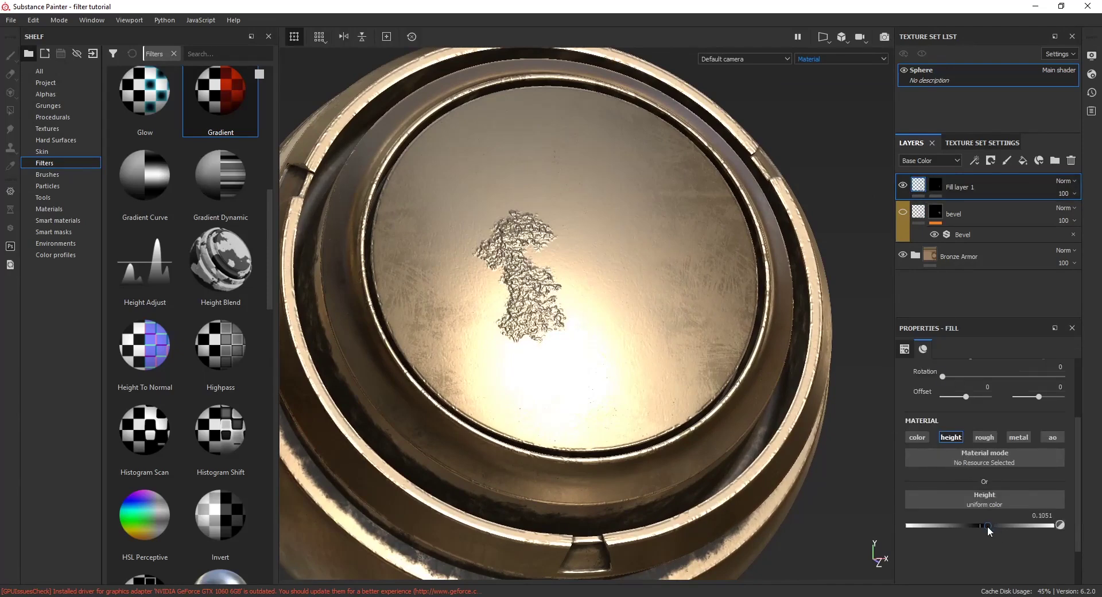
pyautogui.moveTo(994, 527); pyautogui.dragTo(985, 527)
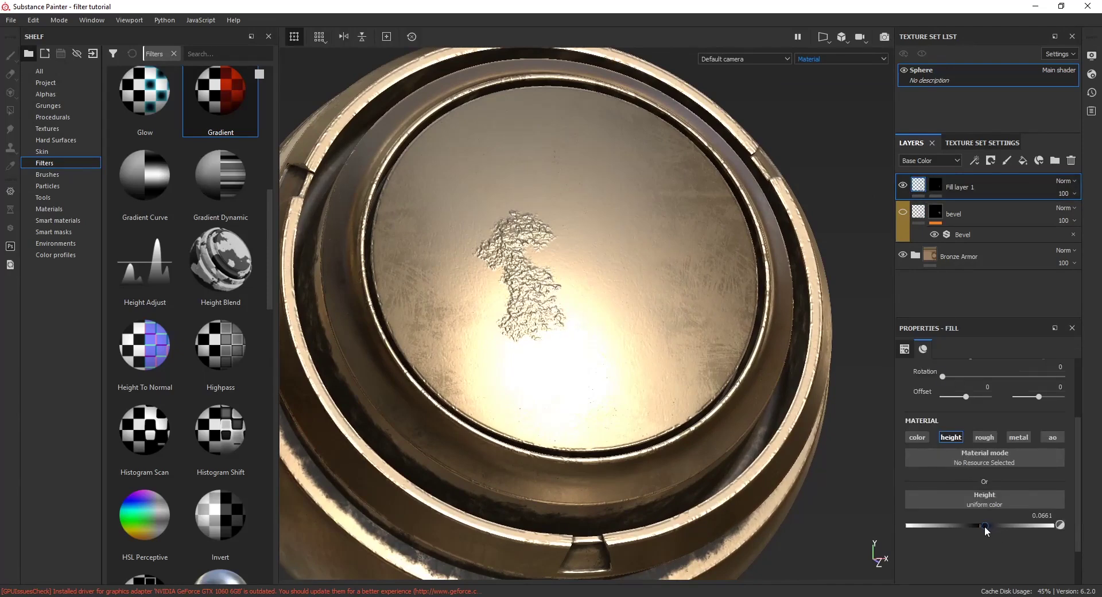
# - Attach an empty filter to Fill layer 1's mask
pyautogui.click(937, 184)
pyautogui.click(974, 160)
pyautogui.click(998, 246)
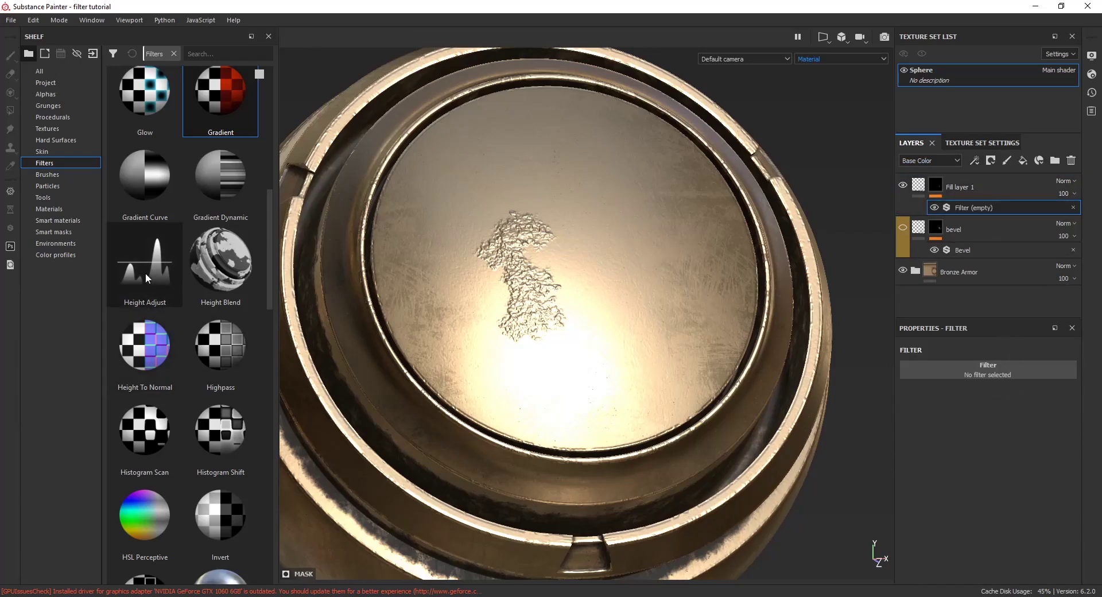
# - Load Height Adjust into the empty filter, setting Offset 0.6 and Multiply 1.352
pyautogui.moveTo(140, 270); pyautogui.dragTo(976, 367)
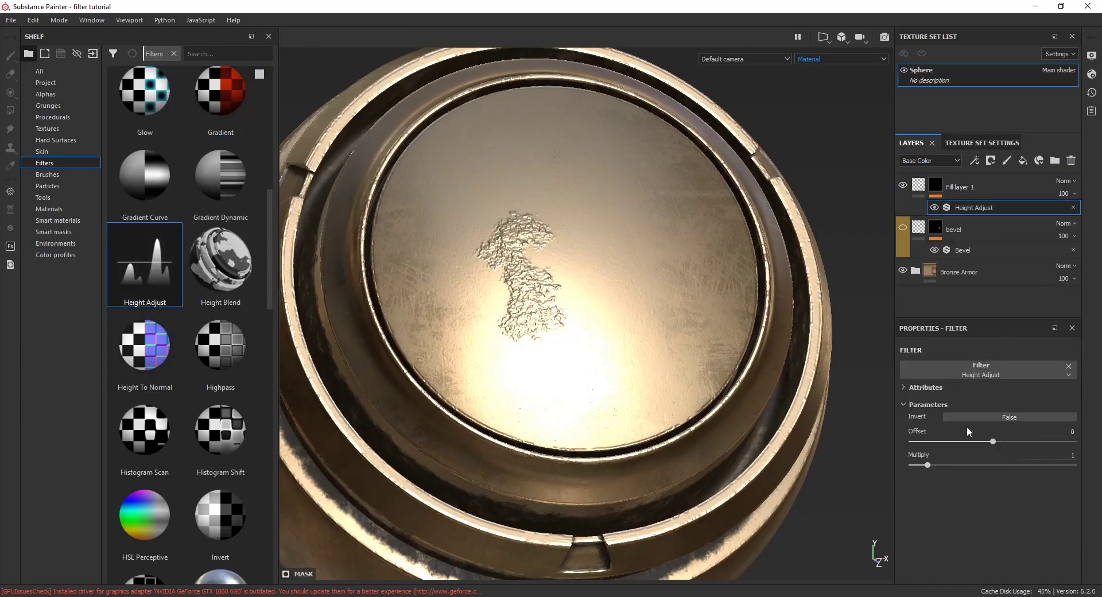
pyautogui.moveTo(993, 442)
pyautogui.mouseDown()
pyautogui.moveTo(1008, 442)
pyautogui.moveTo(998, 444)
pyautogui.mouseUp()
pyautogui.moveTo(927, 465)
pyautogui.mouseDown()
pyautogui.moveTo(941, 464)
pyautogui.moveTo(911, 470)
pyautogui.moveTo(945, 470)
pyautogui.moveTo(927, 474)
pyautogui.mouseUp()
pyautogui.moveTo(983, 442)
pyautogui.mouseDown()
pyautogui.moveTo(973, 446)
pyautogui.moveTo(1000, 451)
pyautogui.mouseUp()
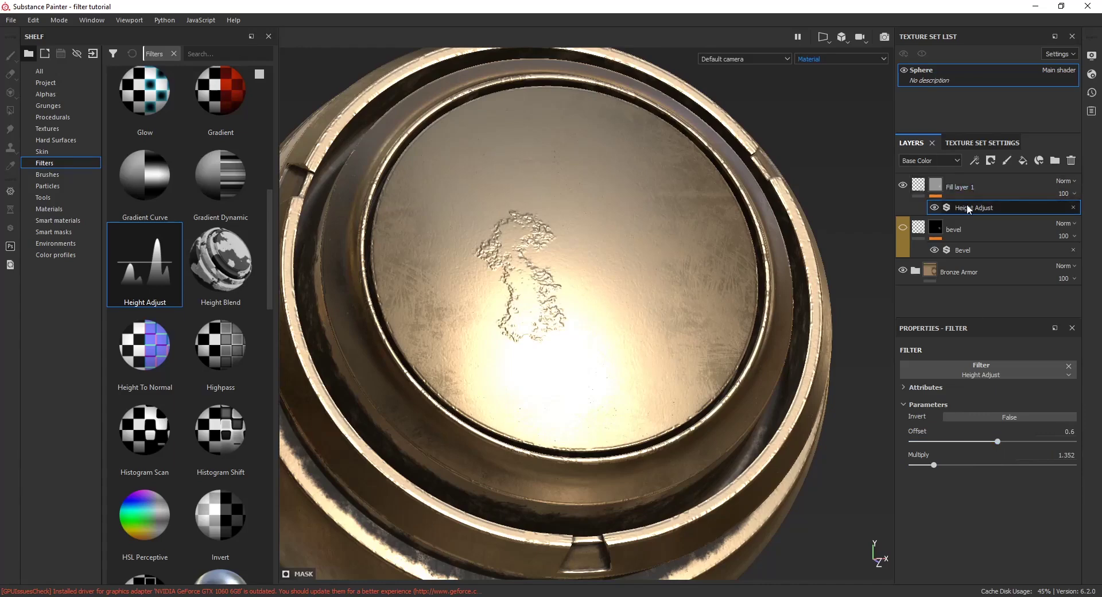
pyautogui.keyDown('alt'); pyautogui.moveTo(552, 368); pyautogui.dragTo(560, 310); pyautogui.keyUp('alt')
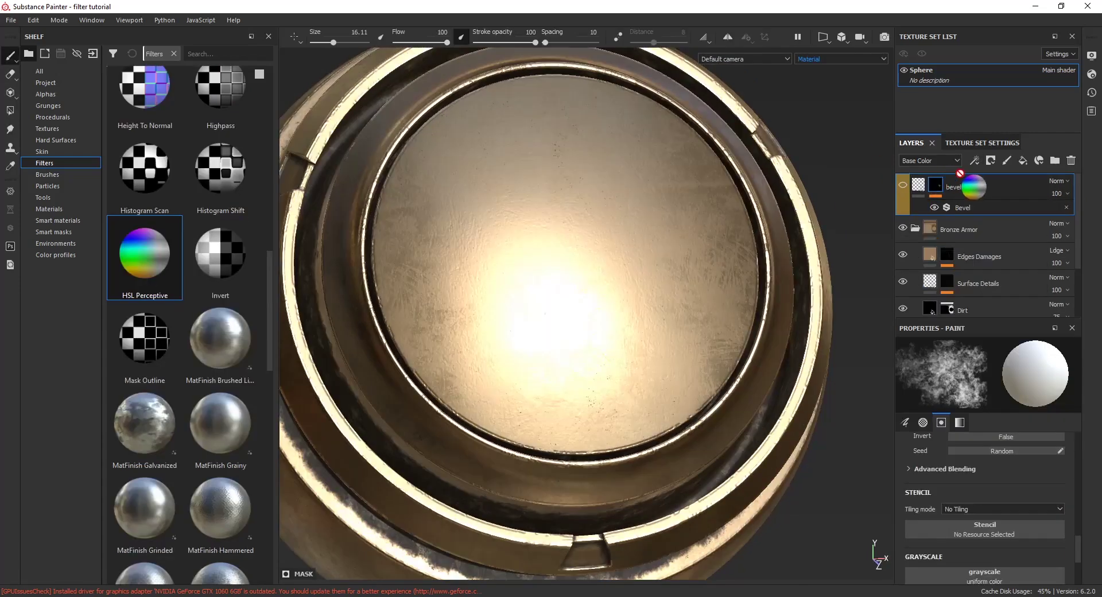
# - Add an HSL Perceptive filter layer with Hue 0.466, Saturation 0.698, Lightness 0.477
pyautogui.moveTo(974, 184); pyautogui.dragTo(968, 178)
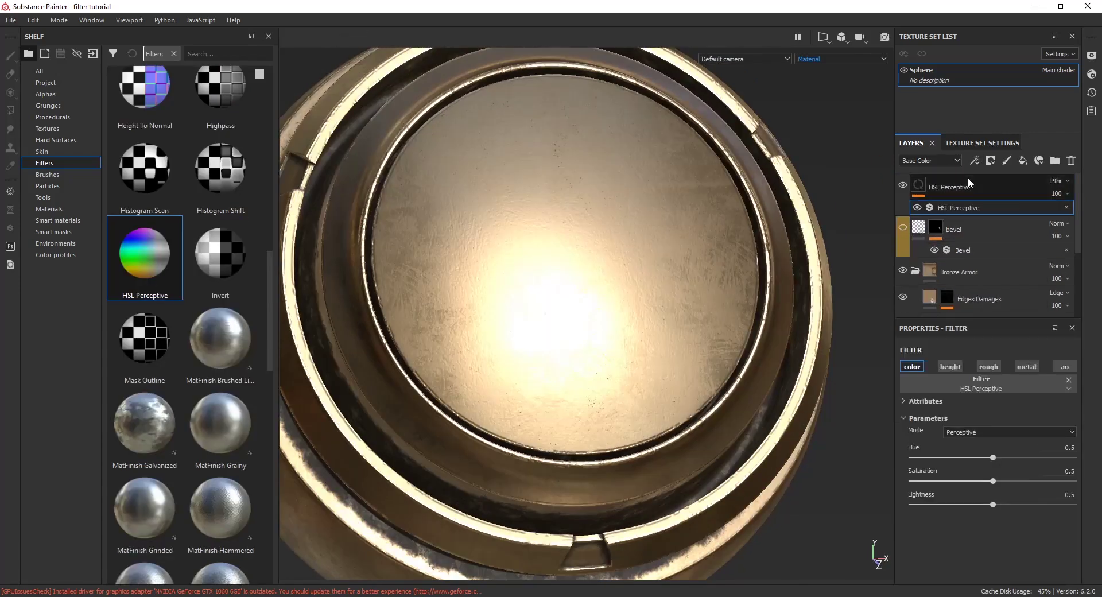
pyautogui.click(949, 208)
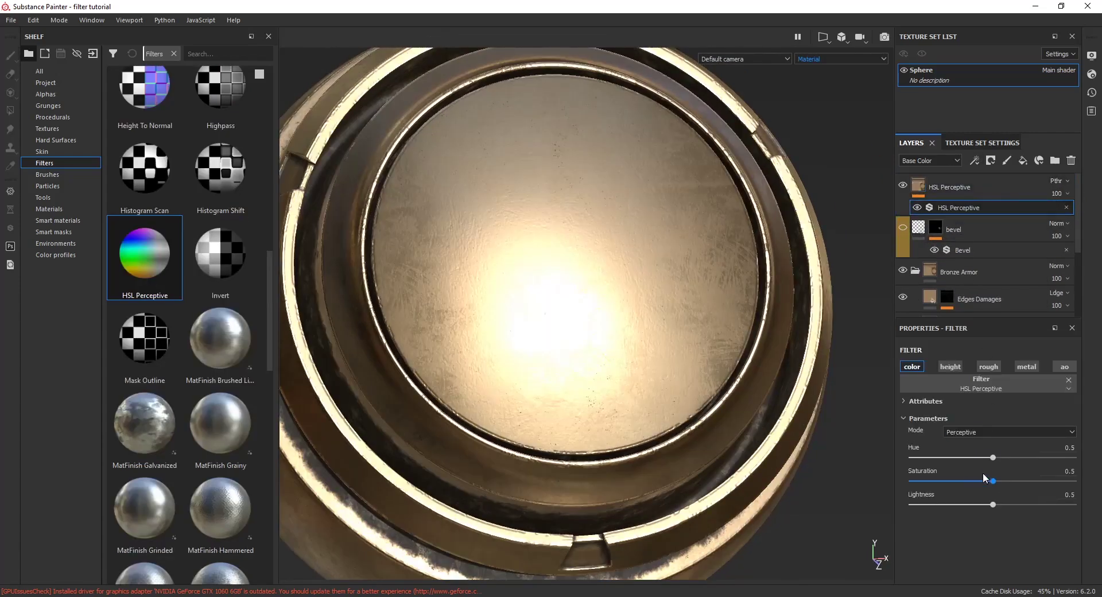
pyautogui.moveTo(993, 461)
pyautogui.mouseDown()
pyautogui.moveTo(1068, 451)
pyautogui.moveTo(956, 461)
pyautogui.moveTo(1015, 459)
pyautogui.moveTo(1027, 480)
pyautogui.moveTo(1011, 458)
pyautogui.moveTo(987, 460)
pyautogui.mouseUp()
pyautogui.moveTo(993, 505); pyautogui.dragTo(955, 515)
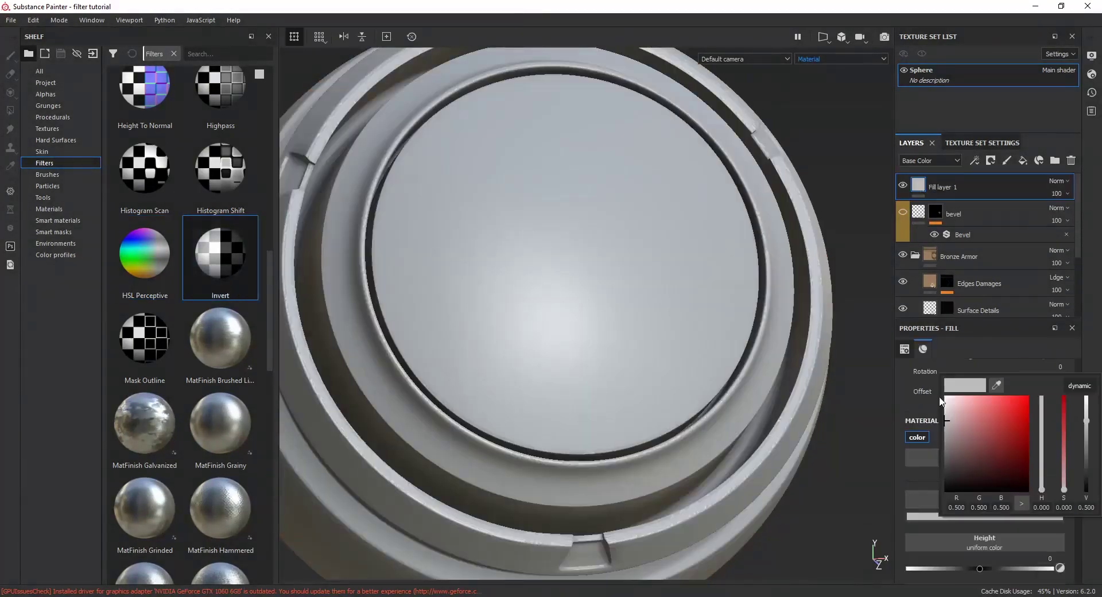
# - Give Fill layer 1 an empty filter, limiting both the layer and filter to colour
pyautogui.click(942, 401)
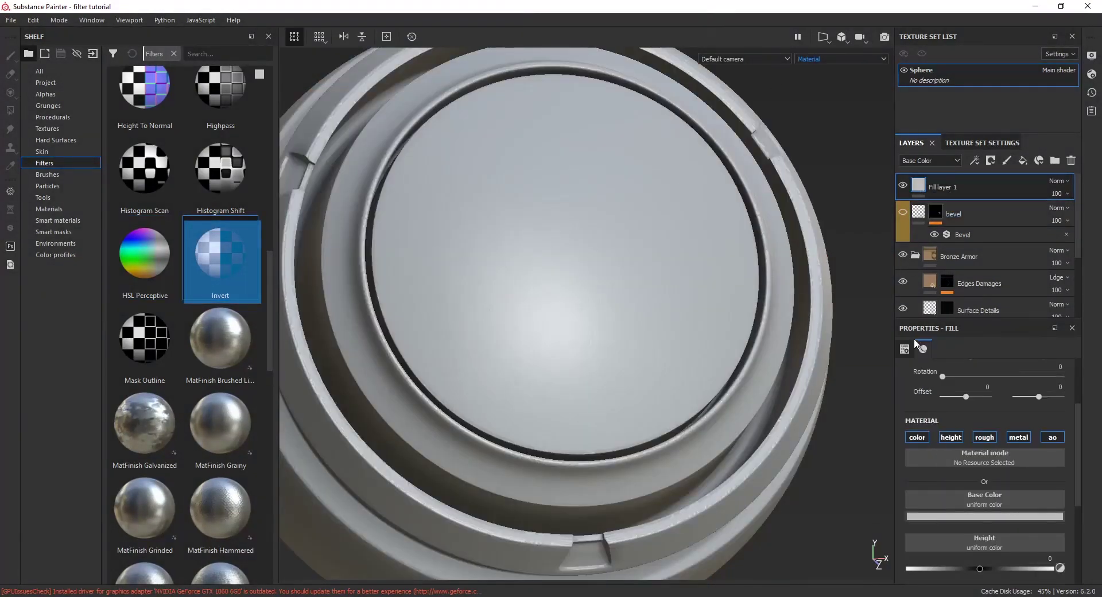
pyautogui.scroll(-1, 991, 456)
pyautogui.scroll(3, 991, 456)
pyautogui.click(974, 161)
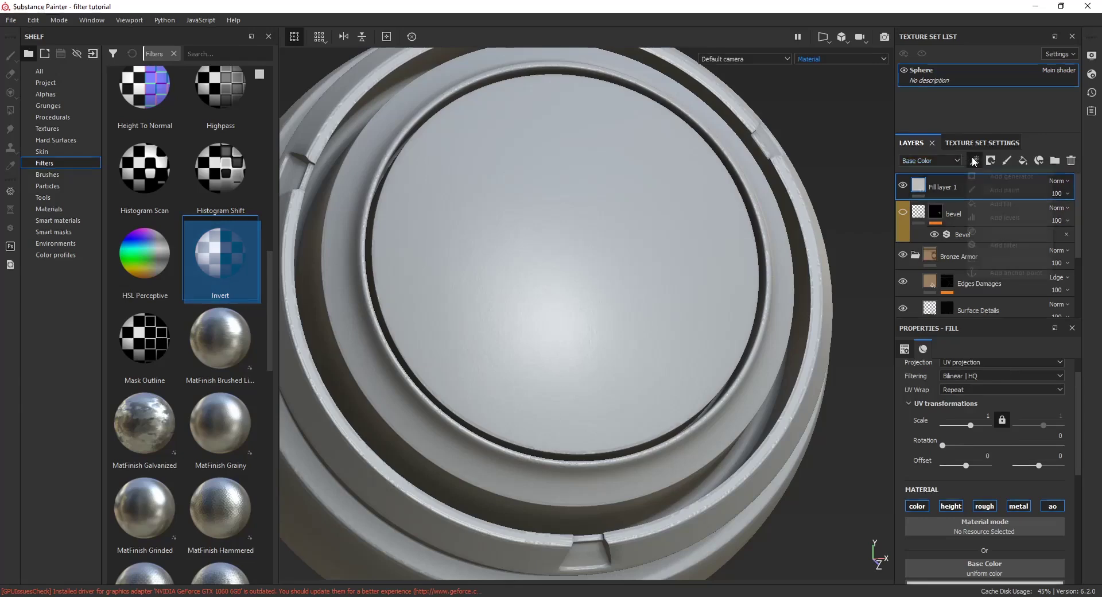
pyautogui.click(994, 246)
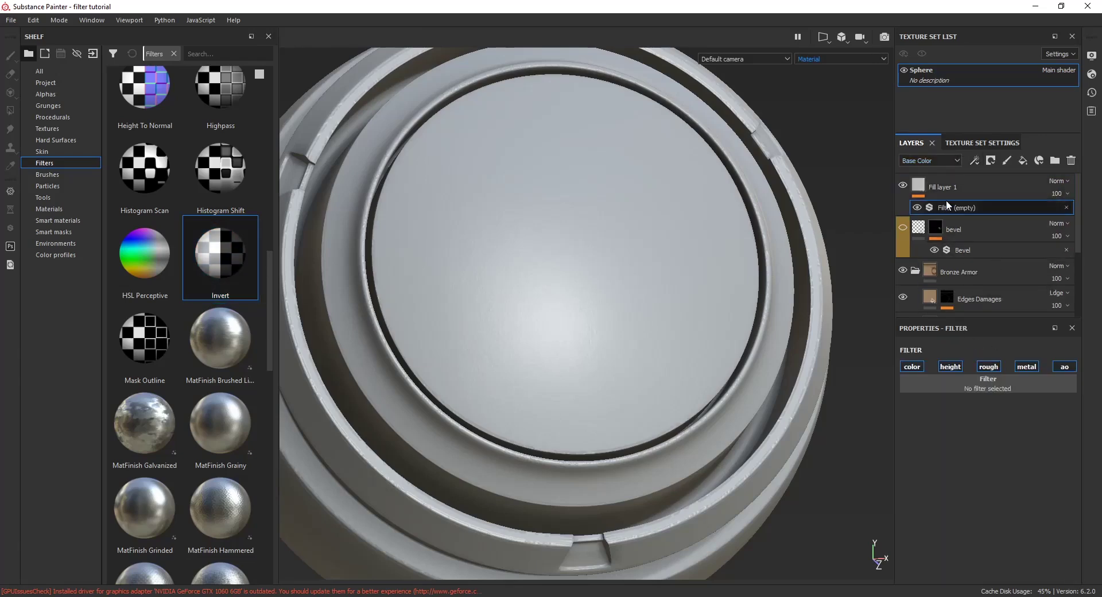
pyautogui.click(918, 506)
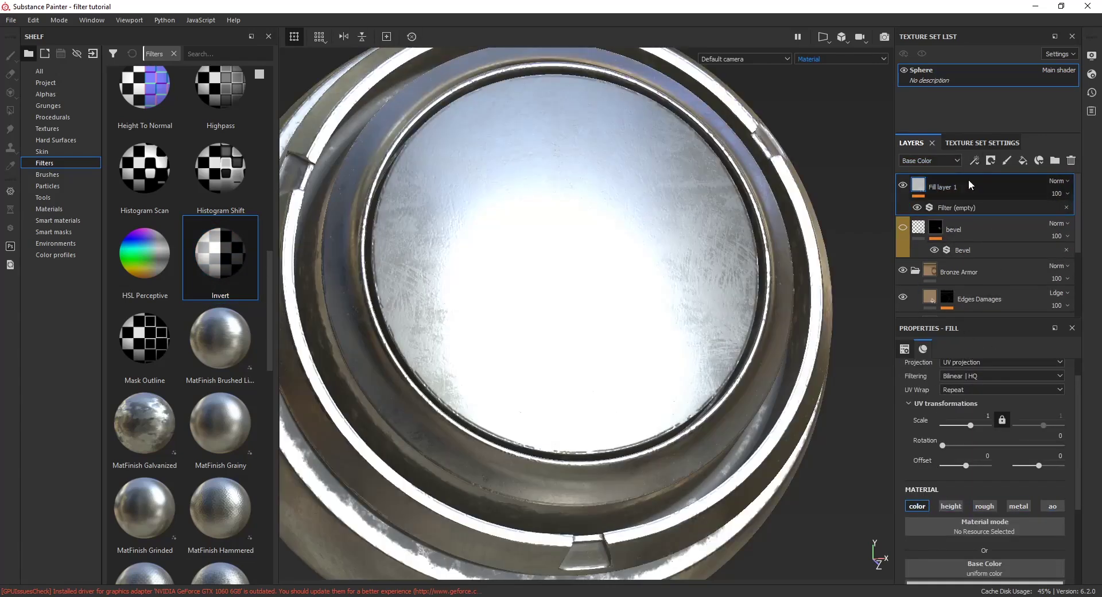
pyautogui.click(953, 207)
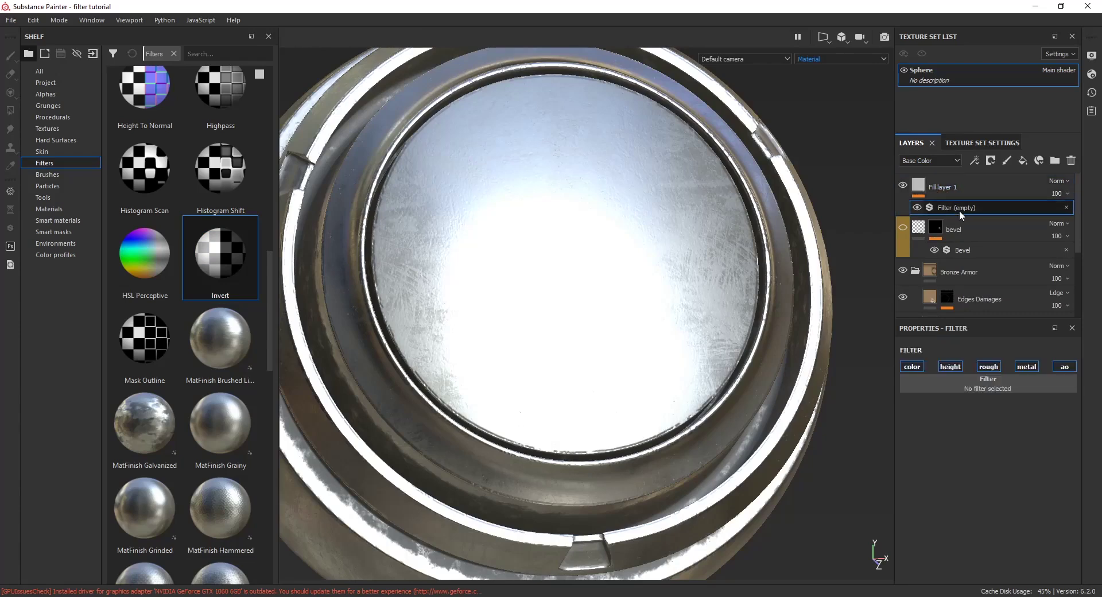
pyautogui.click(912, 367)
# - Load Invert into the filter, compare it on and off, then delete the layer
pyautogui.moveTo(255, 300); pyautogui.dragTo(983, 384)
pyautogui.click(919, 208)
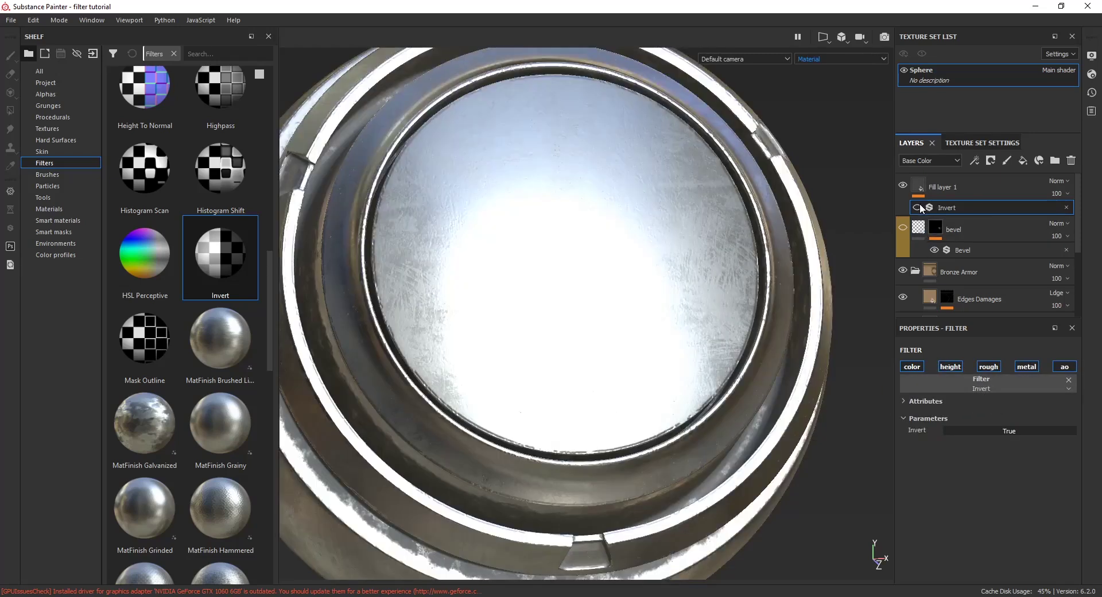
pyautogui.click(918, 208)
pyautogui.click(919, 208)
pyautogui.click(919, 208)
pyautogui.click(951, 190)
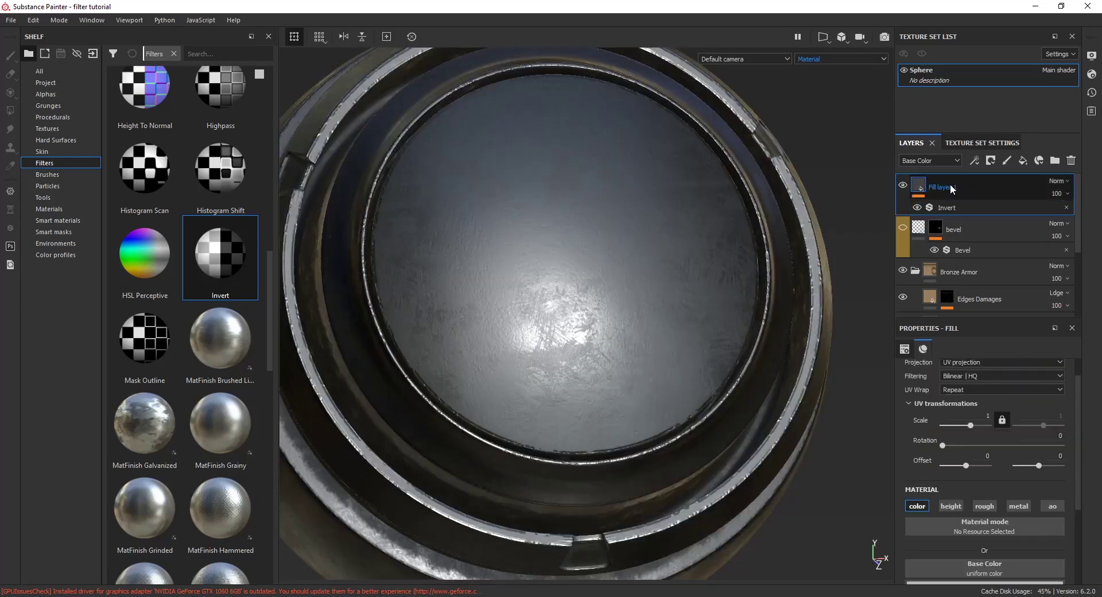
pyautogui.press('Delete')
# - Restore the masked fill layer and load Mask Outline into its empty filter
pyautogui.hotkey('ctrl', 'z')
pyautogui.scroll(10, 219, 471)
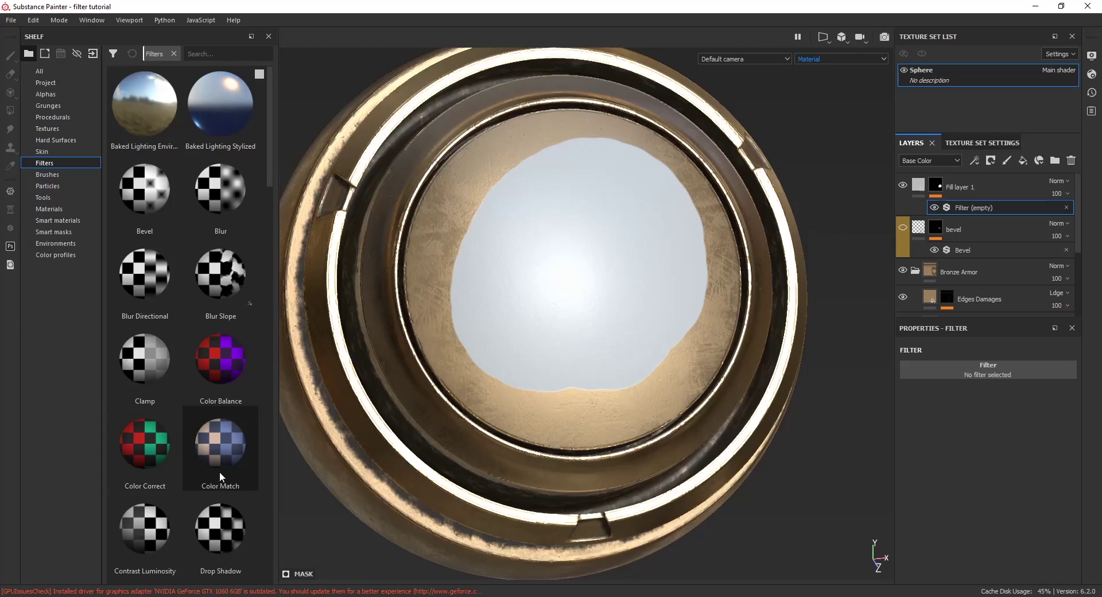
pyautogui.scroll(-10, 215, 459)
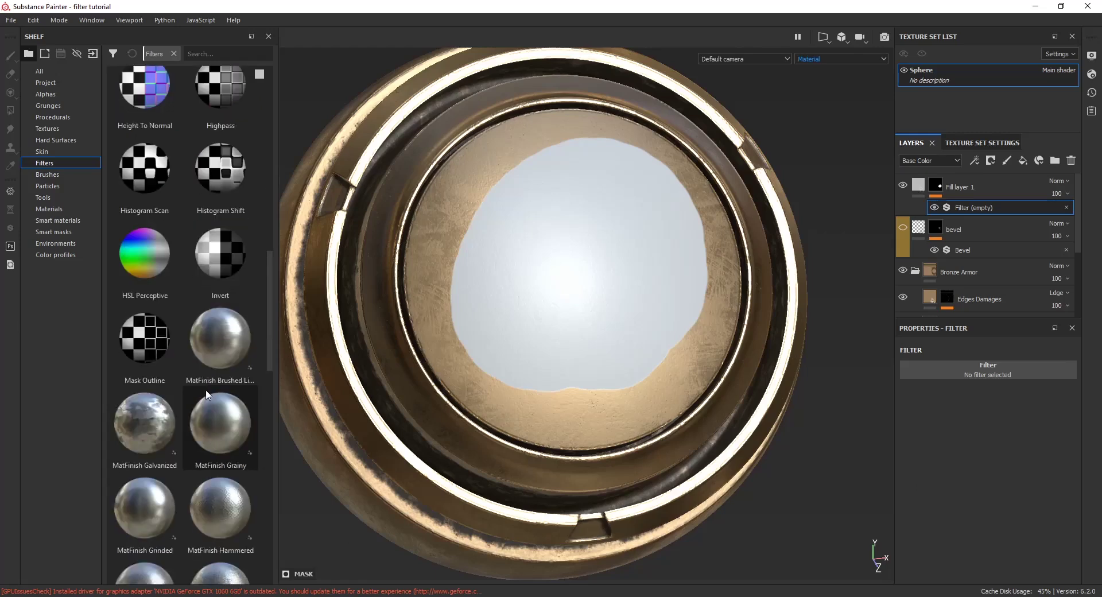
pyautogui.moveTo(155, 351); pyautogui.dragTo(960, 364)
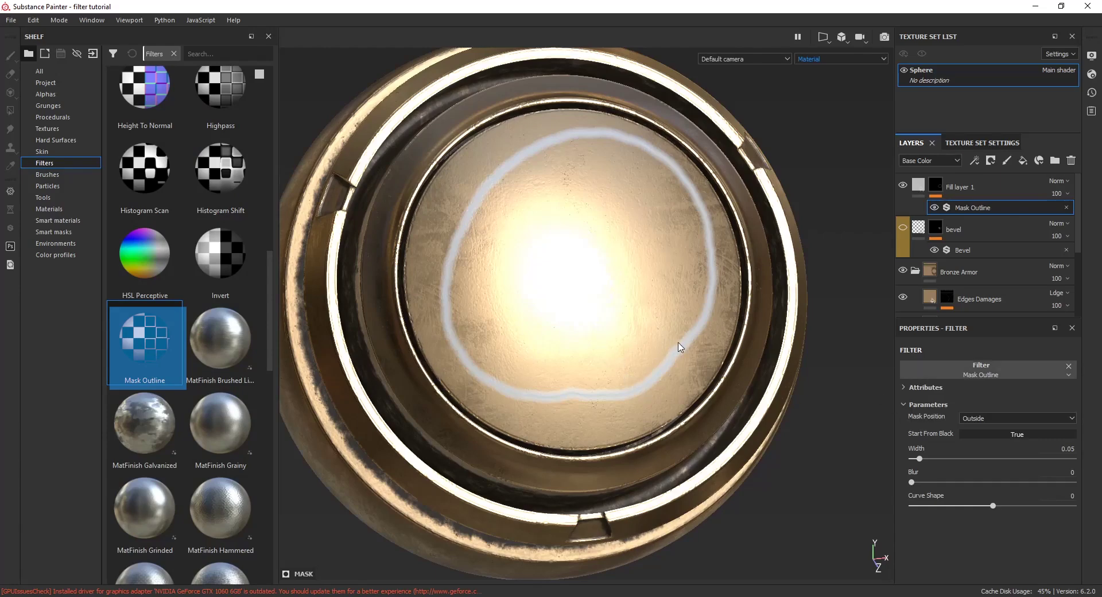
pyautogui.keyDown('alt'); pyautogui.moveTo(680, 347); pyautogui.dragTo(615, 310); pyautogui.keyUp('alt')
pyautogui.scroll(2, 615, 310)
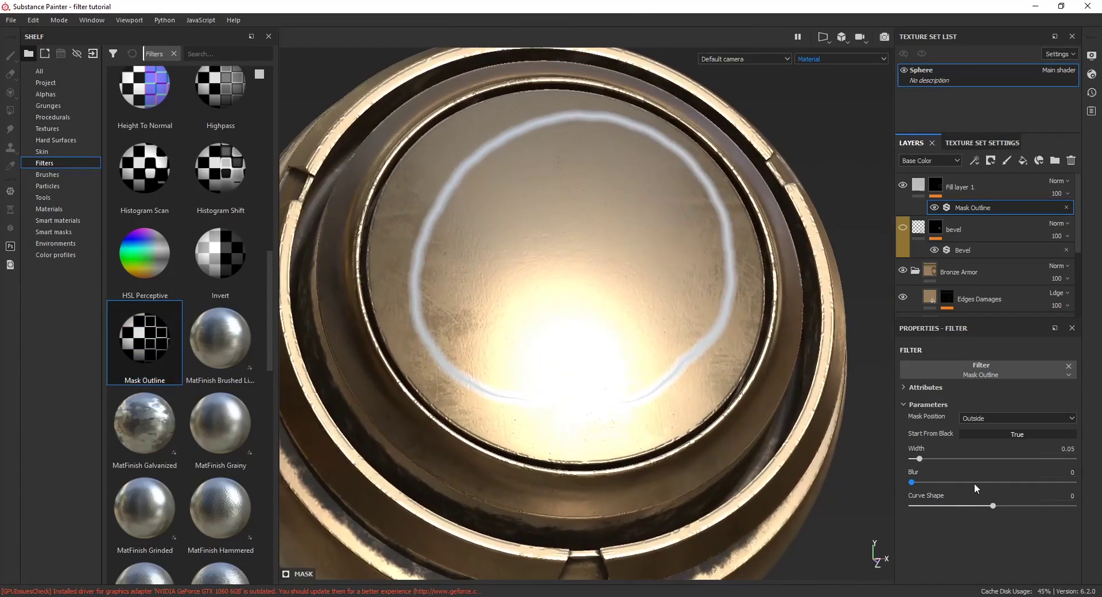
# - Tune the outline: width 0.04, curve shape 0.38, position Both, blurred; brushing length 1
pyautogui.moveTo(924, 462); pyautogui.dragTo(917, 459)
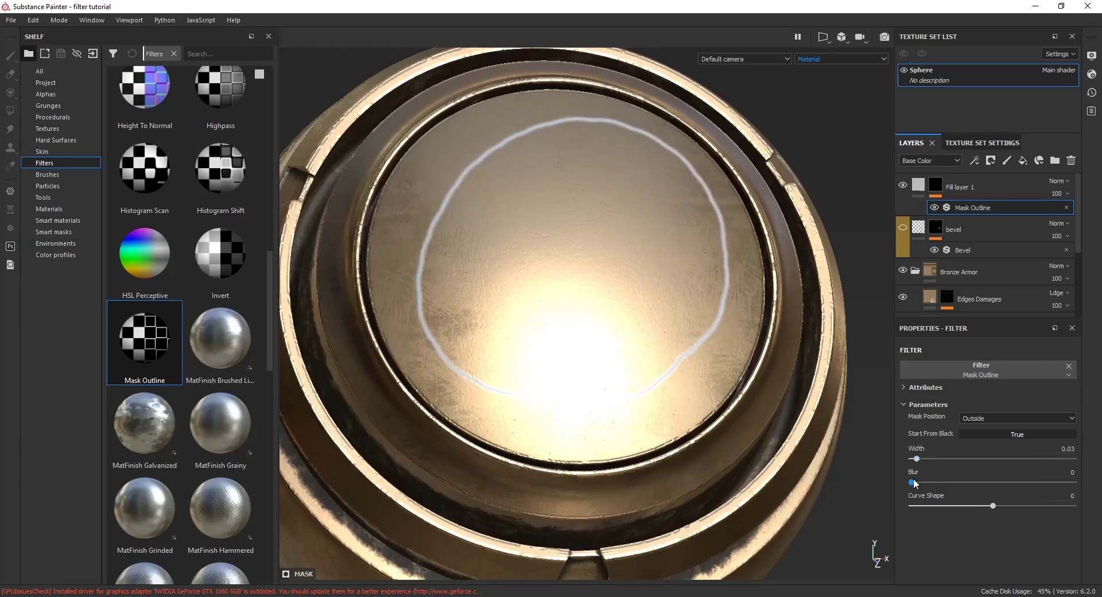
pyautogui.click(915, 483)
pyautogui.moveTo(995, 505); pyautogui.dragTo(1022, 507)
pyautogui.click(996, 415)
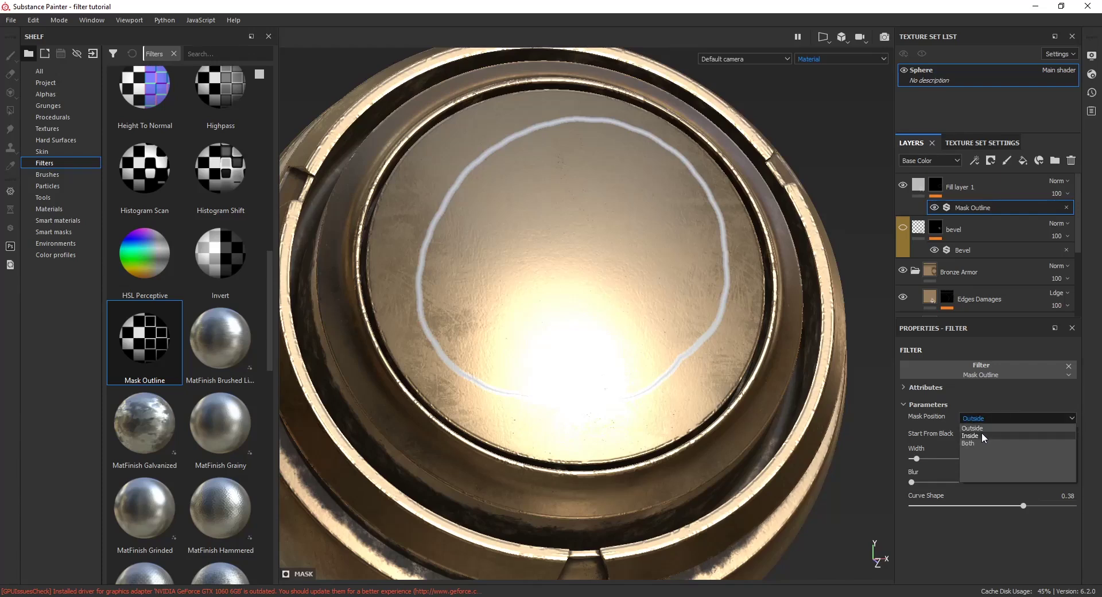
pyautogui.click(983, 436)
pyautogui.click(990, 417)
pyautogui.click(980, 443)
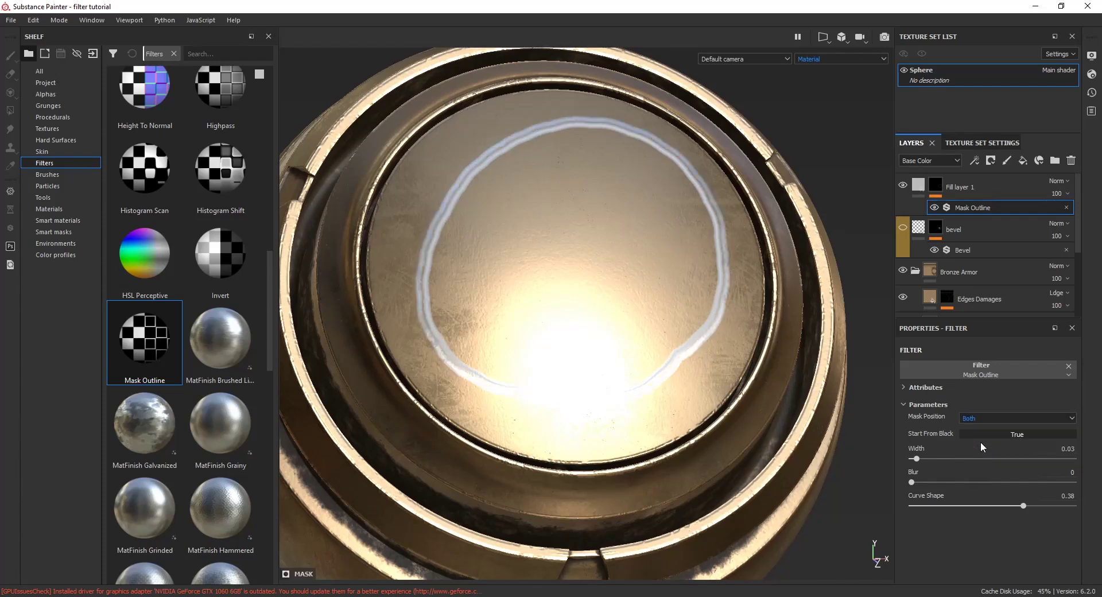
pyautogui.moveTo(917, 459); pyautogui.dragTo(961, 483)
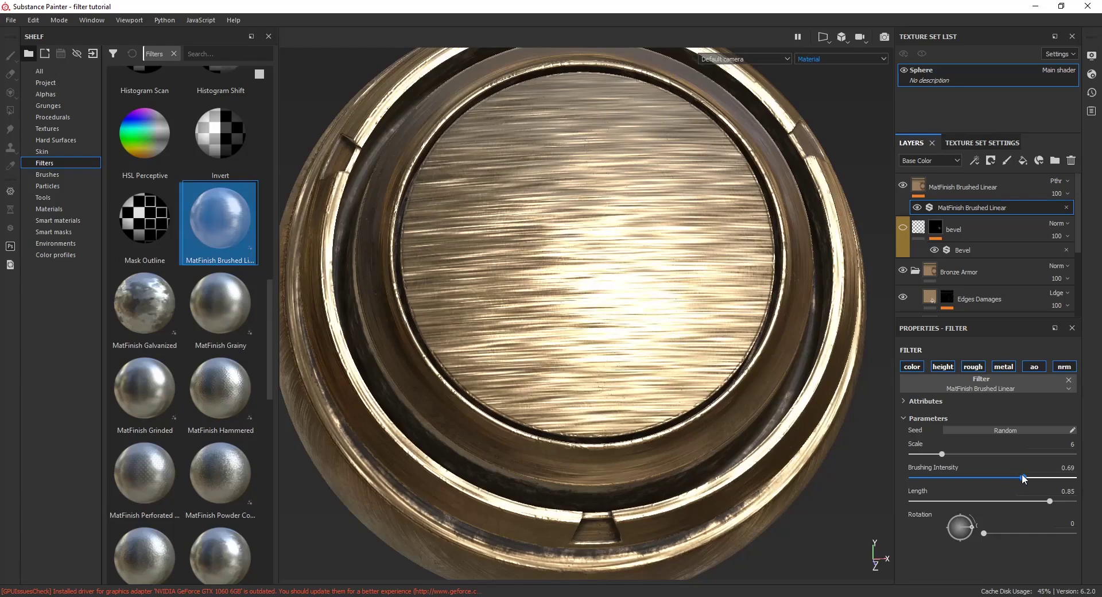
pyautogui.moveTo(1010, 478)
pyautogui.mouseDown()
pyautogui.moveTo(926, 481)
pyautogui.moveTo(936, 479)
pyautogui.mouseUp()
pyautogui.moveTo(1050, 501); pyautogui.dragTo(1077, 502)
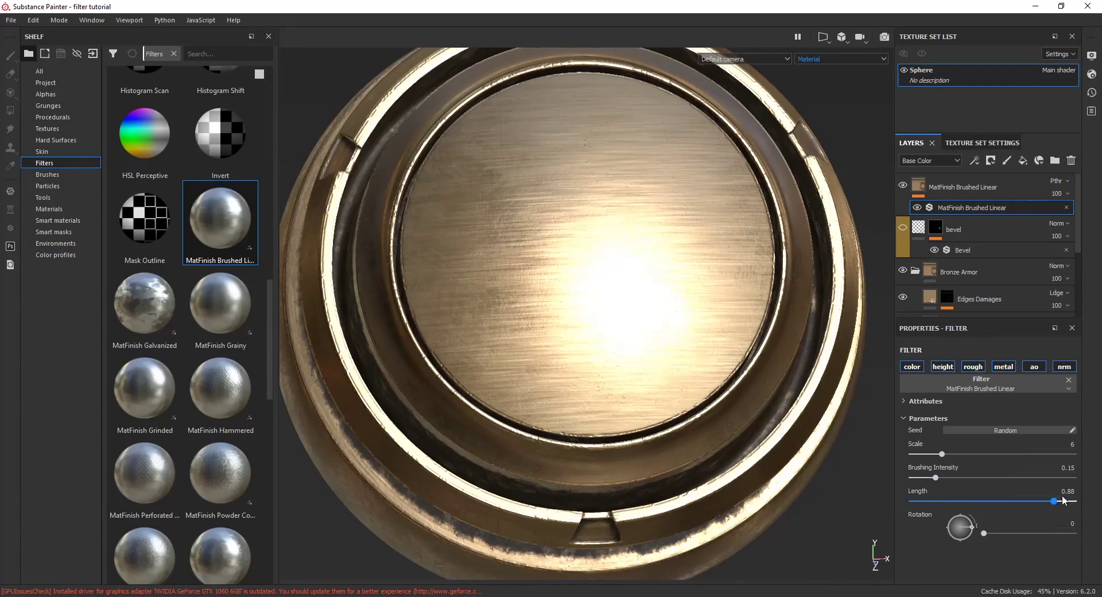
# - Rotate the brushed streaks to 16 degrees, then switch to MatFinish Galvanized with lowered flakes intensity
pyautogui.moveTo(1076, 502)
pyautogui.mouseDown()
pyautogui.moveTo(911, 496)
pyautogui.moveTo(1083, 500)
pyautogui.moveTo(1053, 502)
pyautogui.mouseUp()
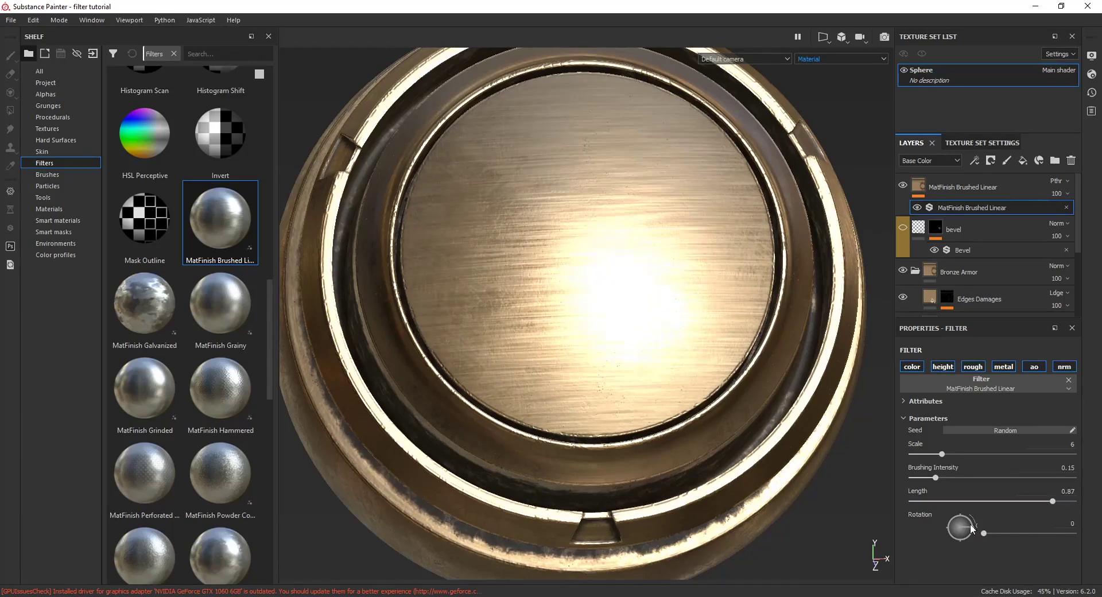
pyautogui.moveTo(970, 524)
pyautogui.mouseDown()
pyautogui.moveTo(949, 551)
pyautogui.moveTo(998, 515)
pyautogui.mouseUp()
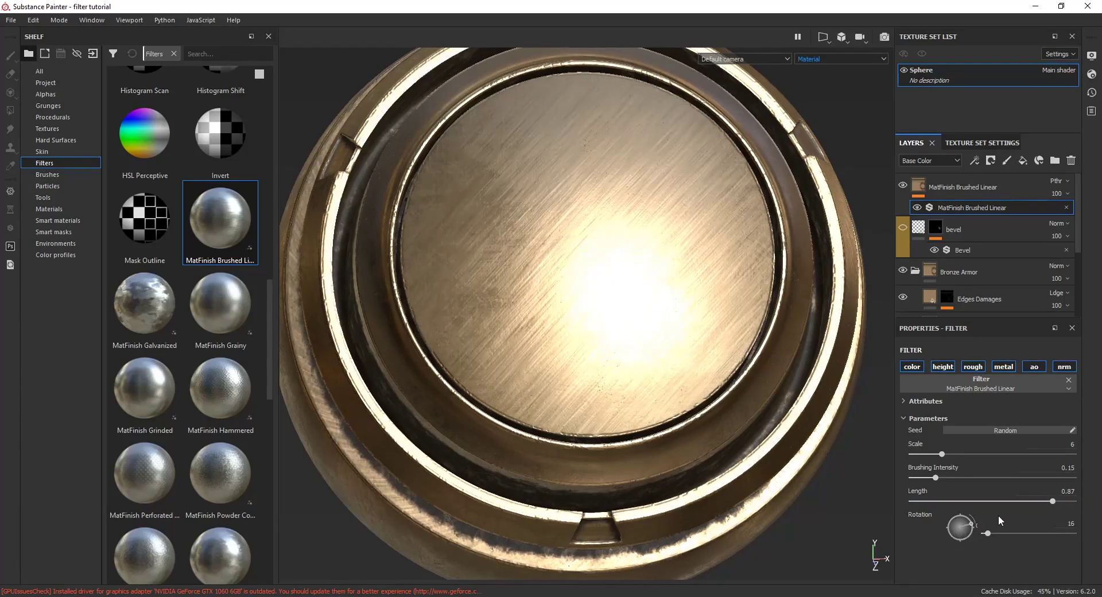
pyautogui.moveTo(144, 304); pyautogui.dragTo(1012, 174)
pyautogui.click(966, 187)
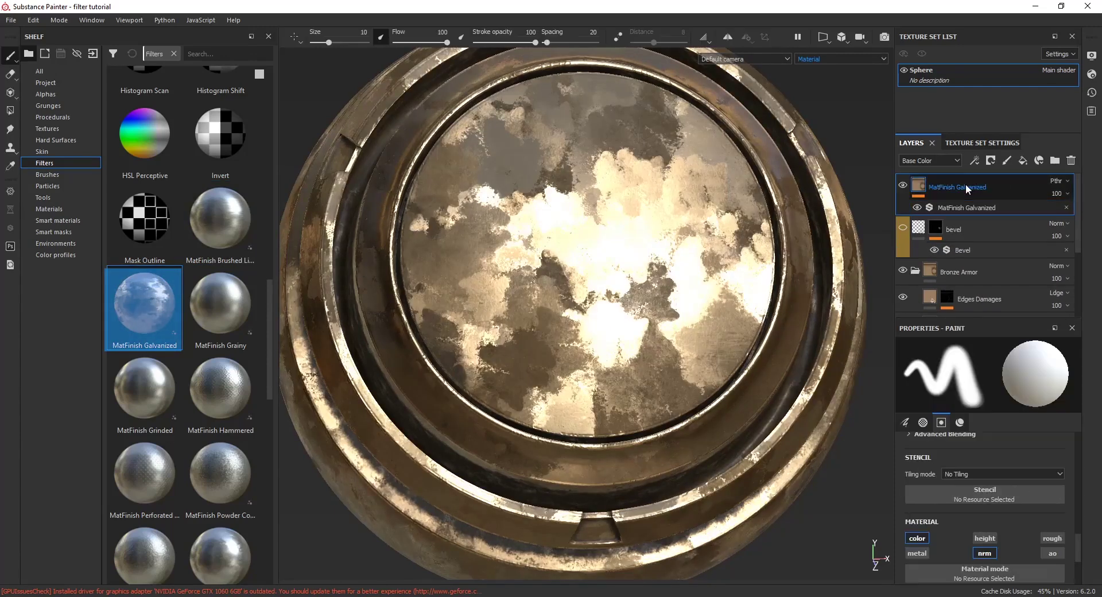
pyautogui.click(964, 207)
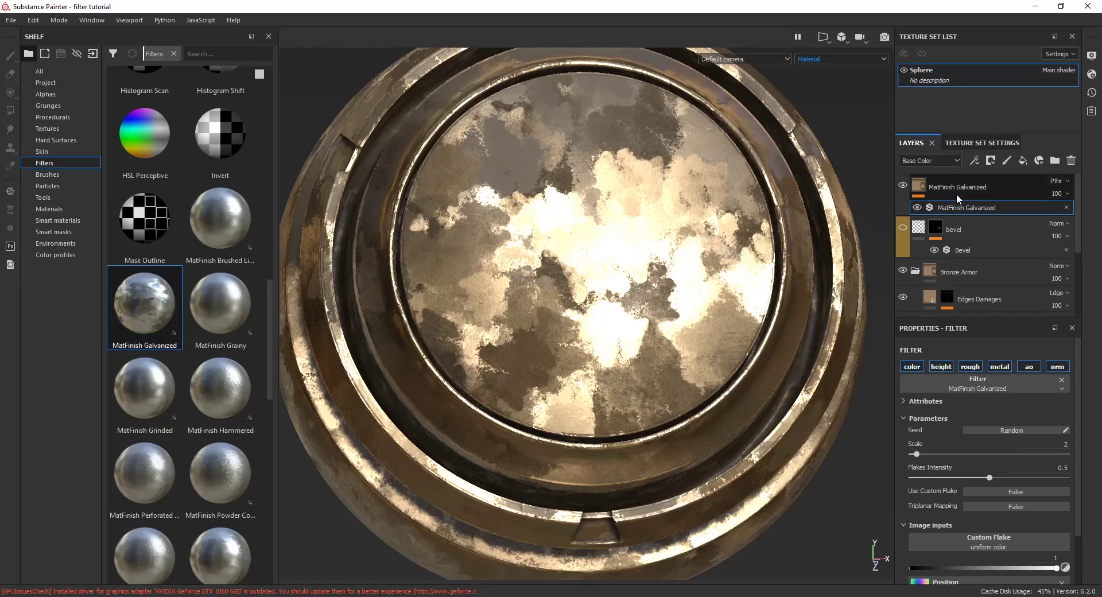
pyautogui.moveTo(923, 458); pyautogui.dragTo(922, 478)
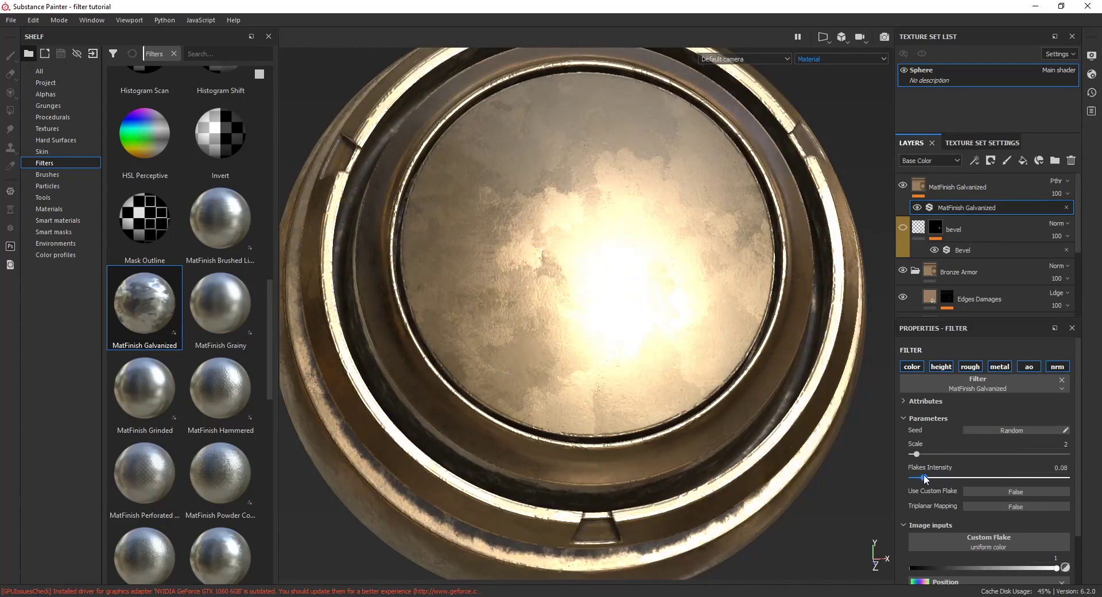
pyautogui.moveTo(923, 478); pyautogui.dragTo(925, 480)
# - Apply MatFinish Grainy at scale 6 with grain intensity about 0.11
pyautogui.moveTo(220, 303); pyautogui.dragTo(982, 179)
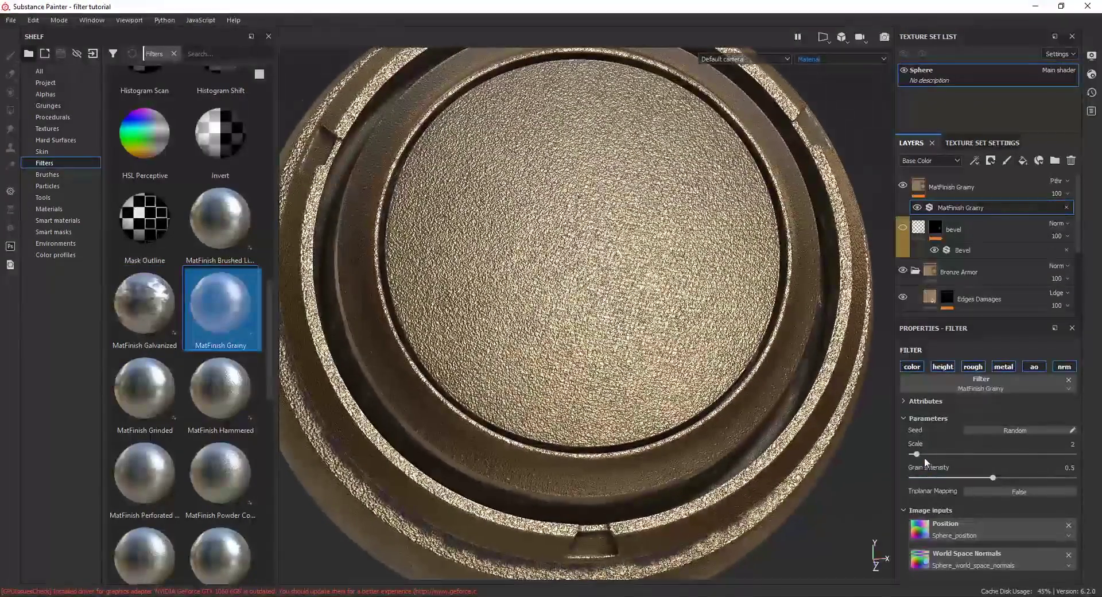
pyautogui.moveTo(919, 455); pyautogui.dragTo(946, 481)
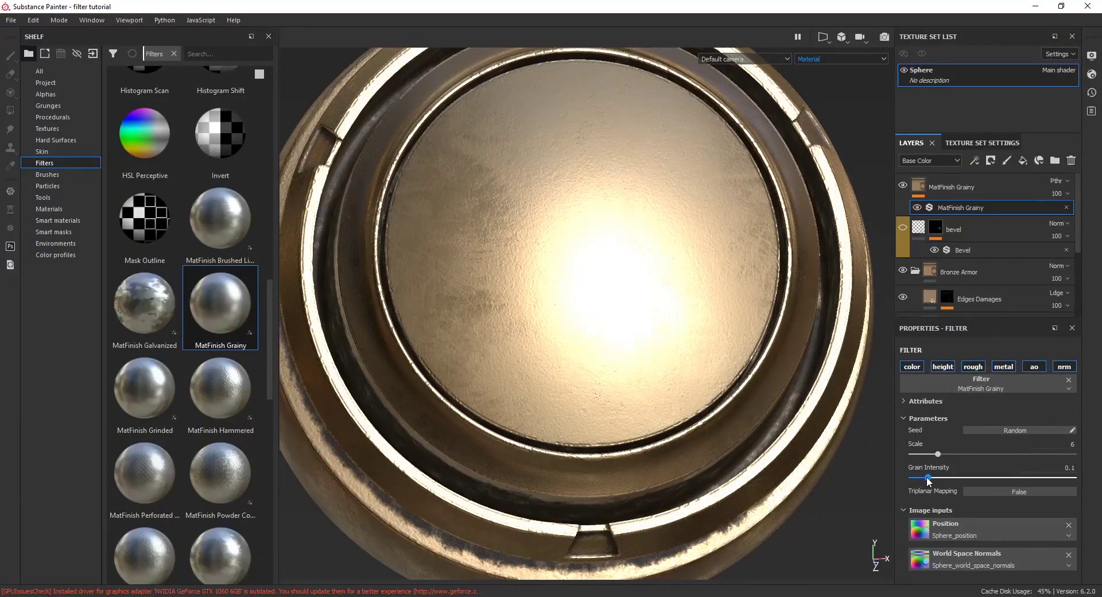
pyautogui.scroll(5, 647, 382)
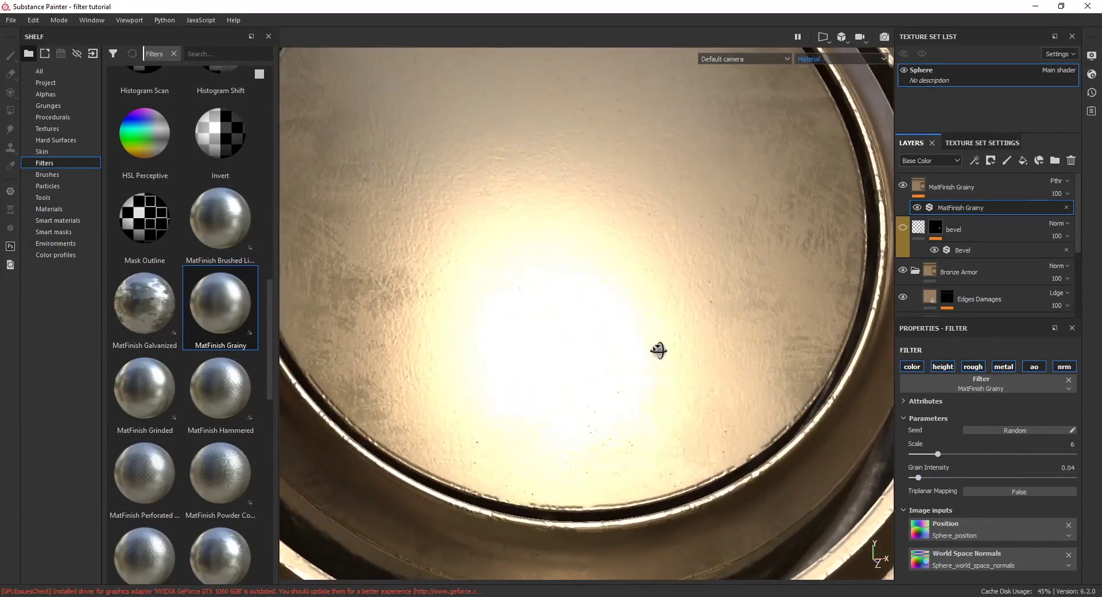
pyautogui.keyDown('alt'); pyautogui.moveTo(659, 352); pyautogui.dragTo(627, 335); pyautogui.keyUp('alt')
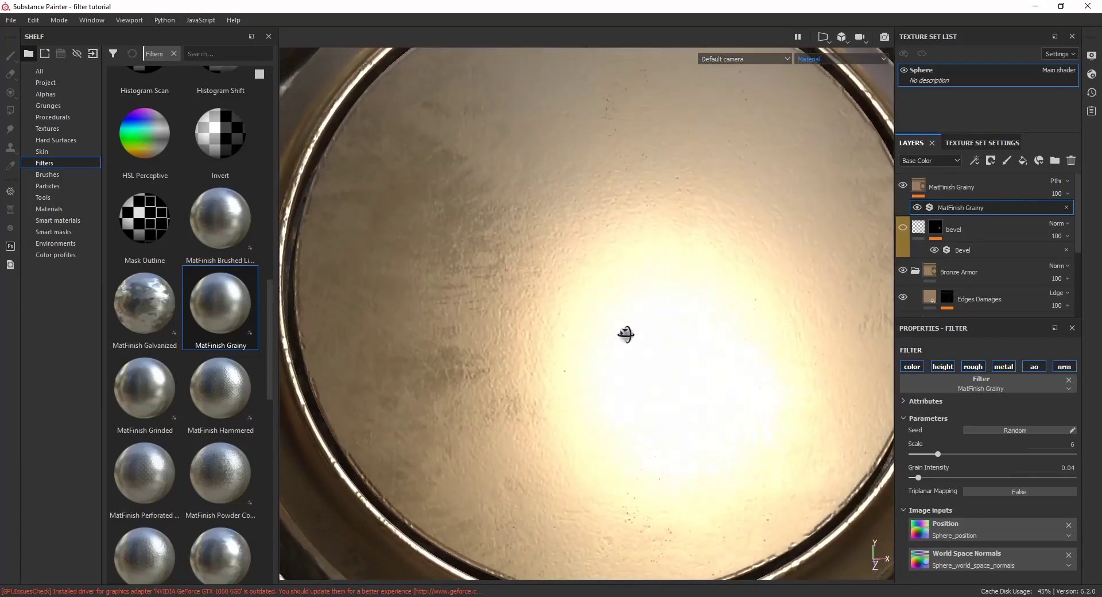
pyautogui.moveTo(933, 479)
pyautogui.mouseDown()
pyautogui.moveTo(945, 480)
pyautogui.moveTo(917, 481)
pyautogui.moveTo(930, 481)
pyautogui.mouseUp()
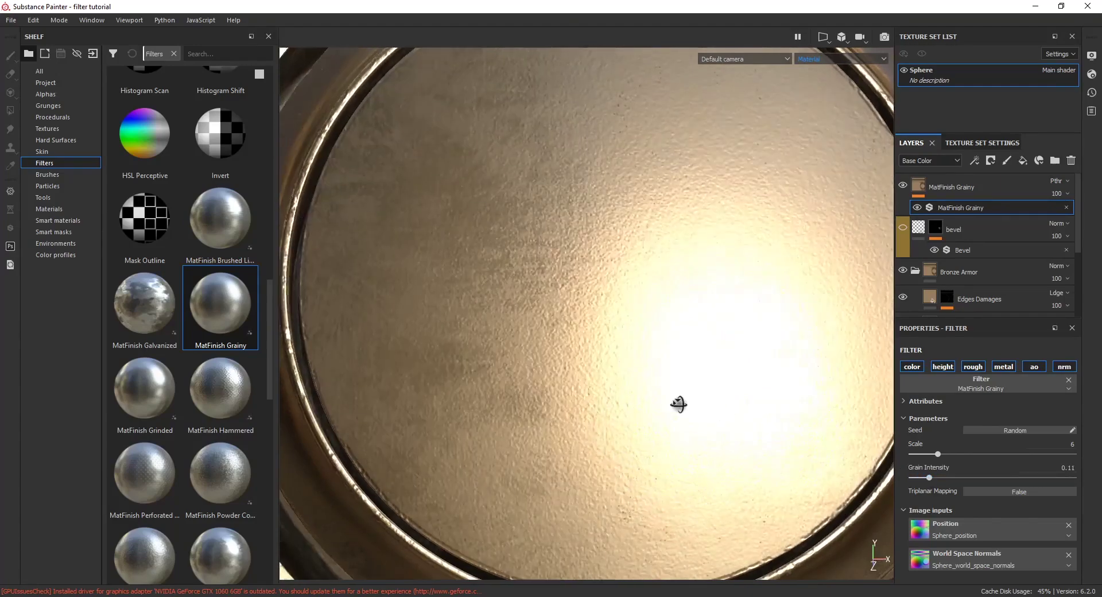
pyautogui.keyDown('alt'); pyautogui.moveTo(674, 403); pyautogui.dragTo(683, 377); pyautogui.keyUp('alt')
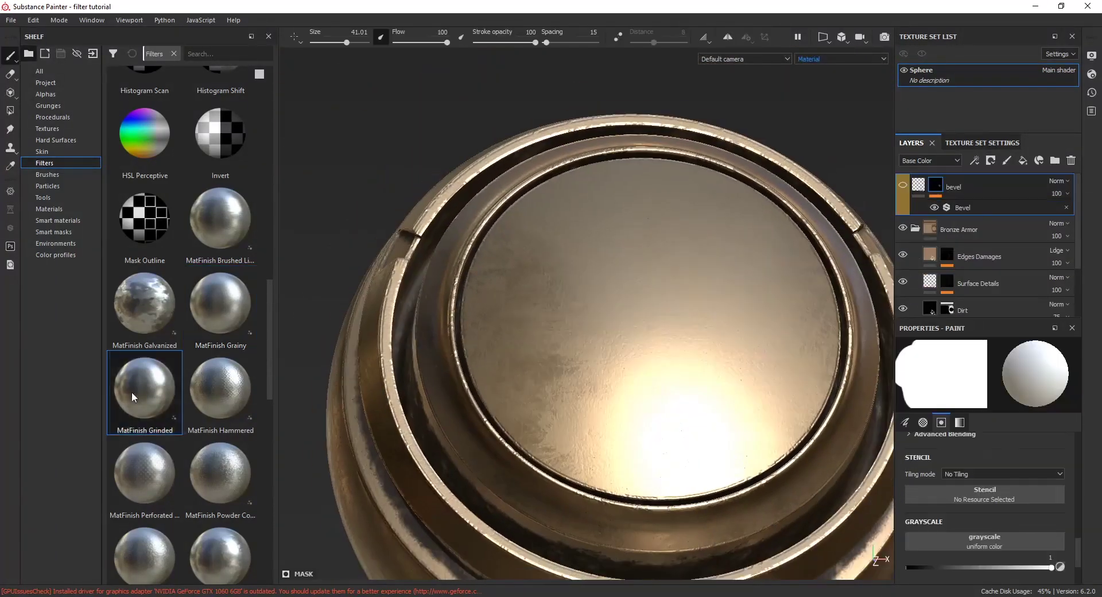
# - Replace it with MatFinish Grinded at scale 11 and grinding intensity 0.03
pyautogui.moveTo(145, 391)
pyautogui.mouseDown()
pyautogui.moveTo(951, 209)
pyautogui.moveTo(992, 185)
pyautogui.moveTo(981, 174)
pyautogui.mouseUp()
pyautogui.keyDown('alt'); pyautogui.moveTo(798, 291); pyautogui.dragTo(666, 353); pyautogui.keyUp('alt')
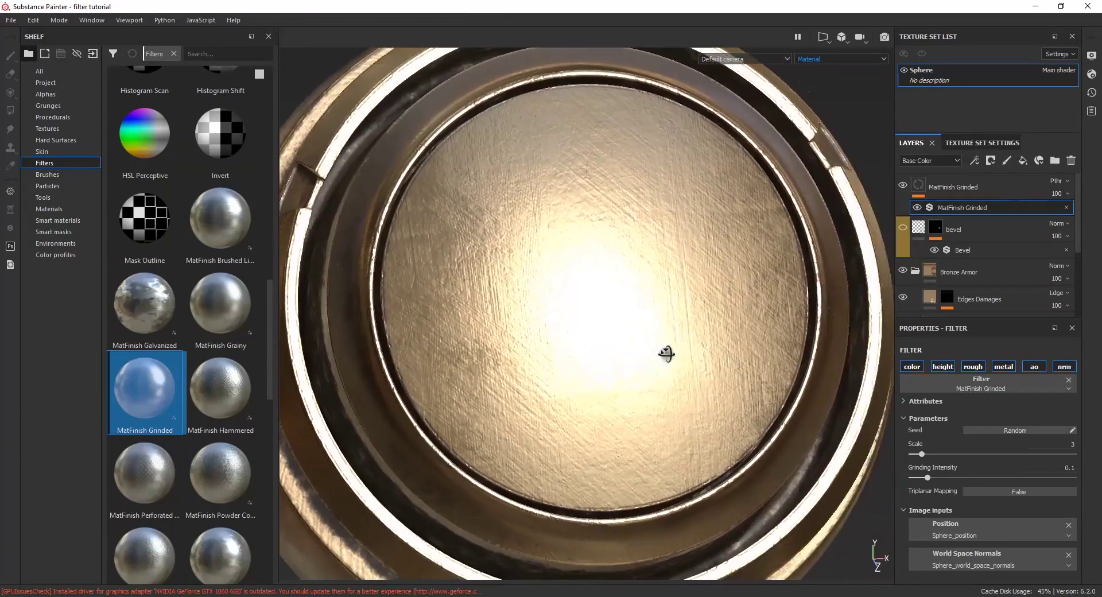
pyautogui.moveTo(926, 454); pyautogui.dragTo(963, 449)
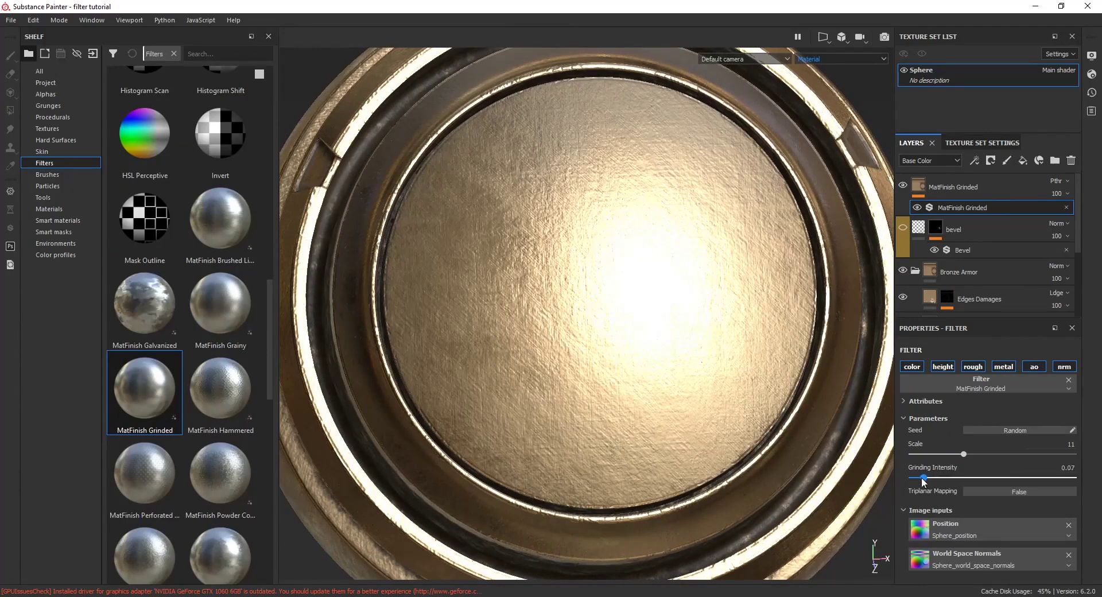
pyautogui.moveTo(924, 478); pyautogui.dragTo(917, 478)
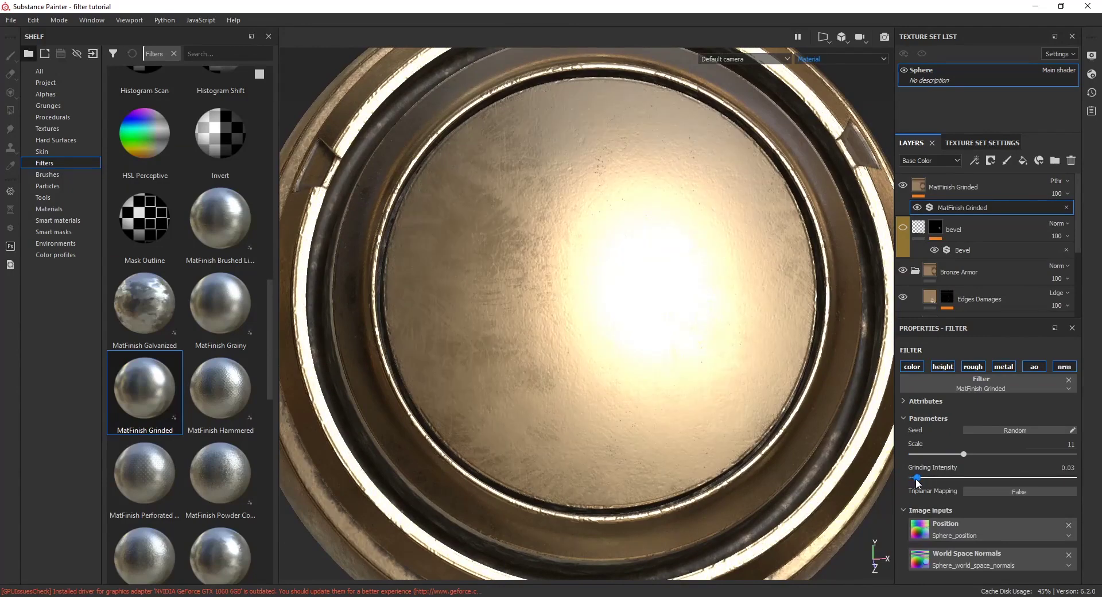
# - Set the hammered finish to scale 1 with faint dimples, then Perforated Circles to scale 1
pyautogui.keyDown('alt'); pyautogui.moveTo(871, 465); pyautogui.dragTo(615, 251); pyautogui.keyUp('alt')
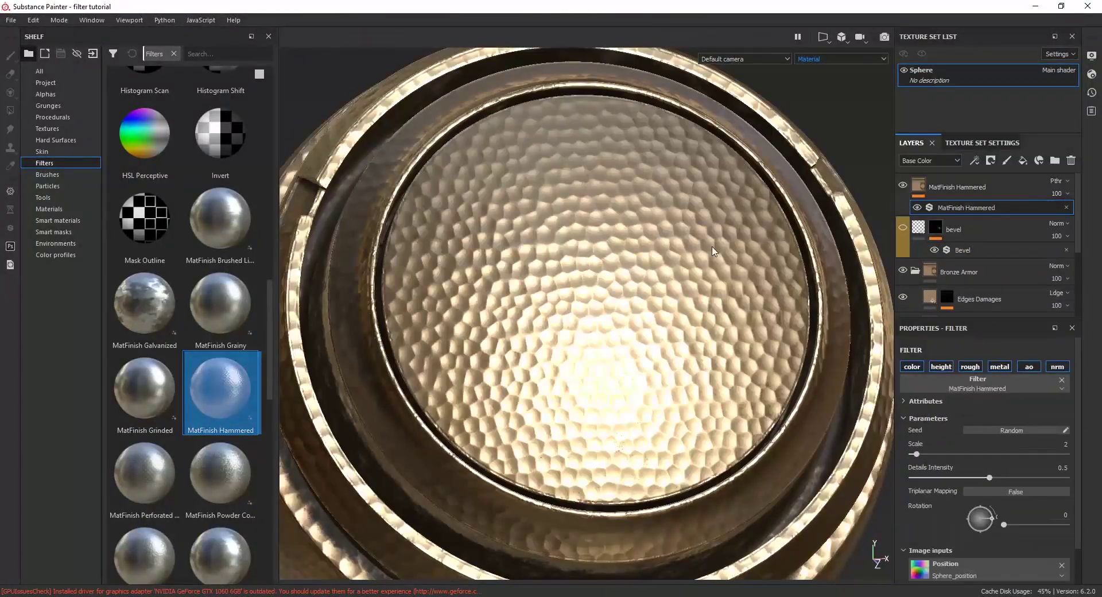
pyautogui.keyDown('alt'); pyautogui.moveTo(609, 305); pyautogui.dragTo(684, 283); pyautogui.keyUp('alt')
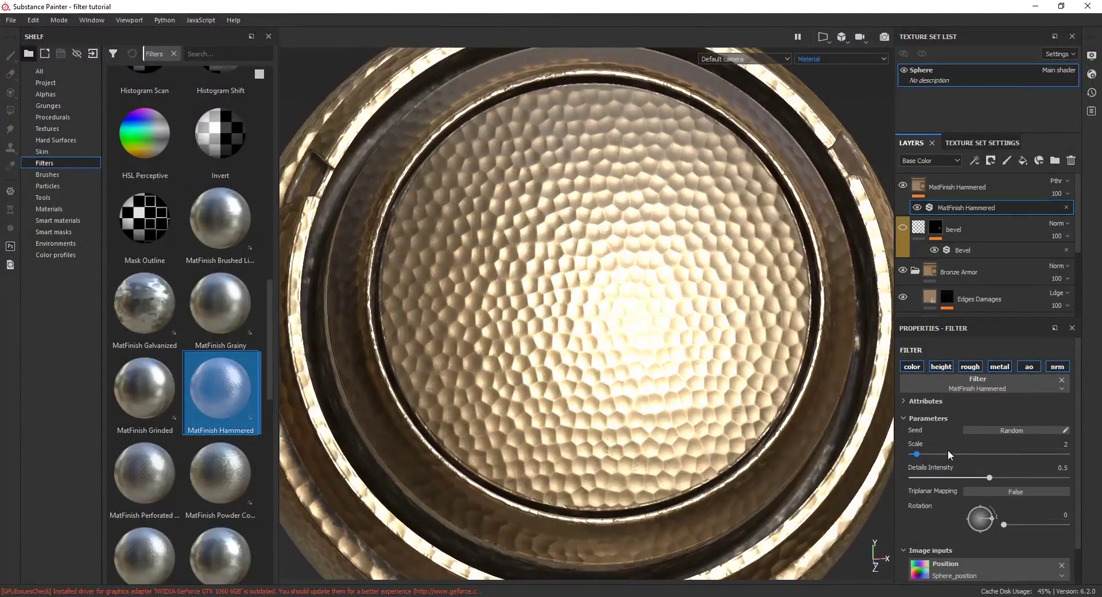
pyautogui.moveTo(925, 457); pyautogui.dragTo(913, 455)
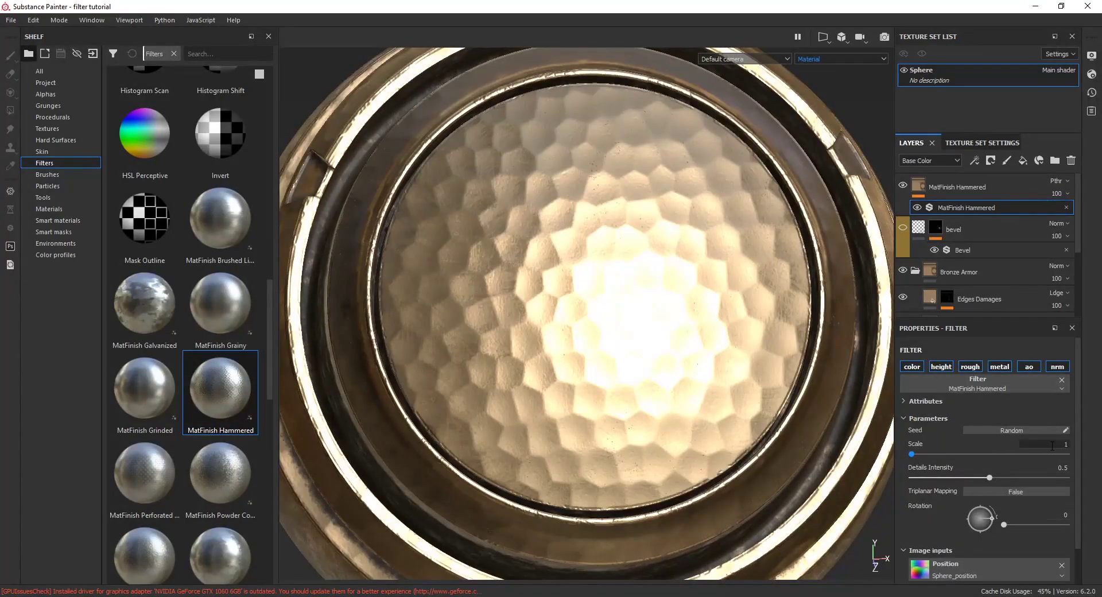
pyautogui.moveTo(948, 478); pyautogui.dragTo(920, 480)
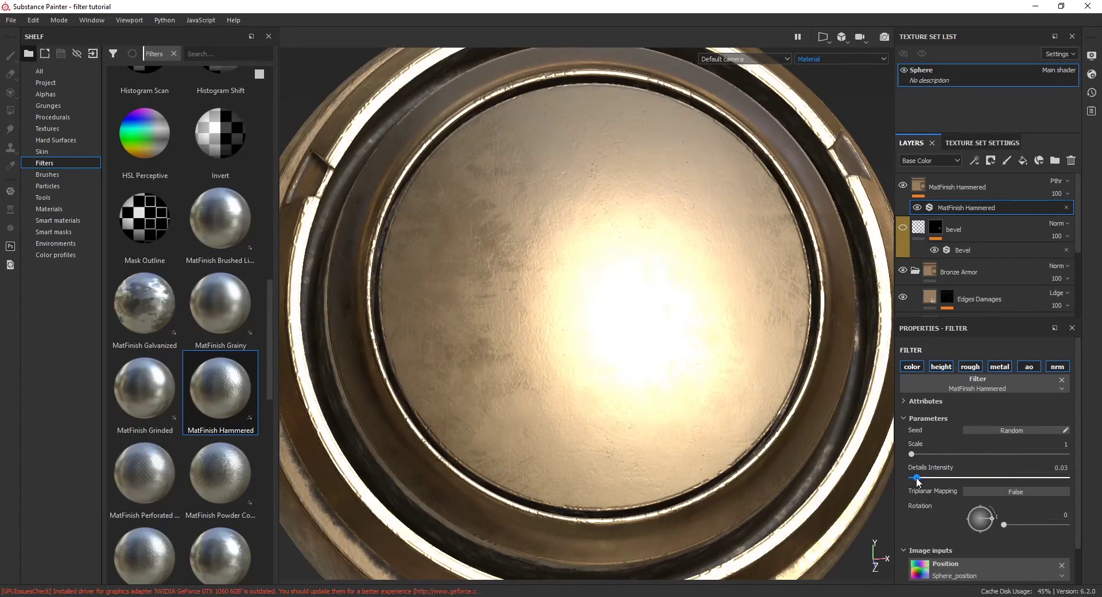
pyautogui.moveTo(697, 339)
pyautogui.keyDown('alt'); pyautogui.mouseDown()
pyautogui.moveTo(689, 364)
pyautogui.moveTo(664, 290)
pyautogui.moveTo(676, 342)
pyautogui.mouseUp(); pyautogui.keyUp('alt')
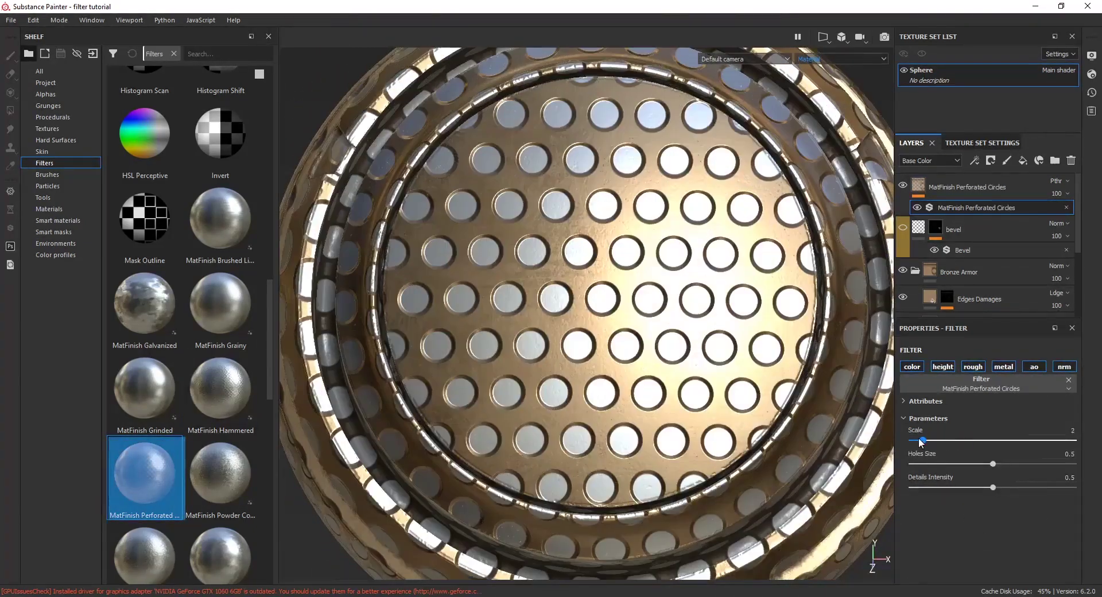
pyautogui.moveTo(922, 440); pyautogui.dragTo(964, 488)
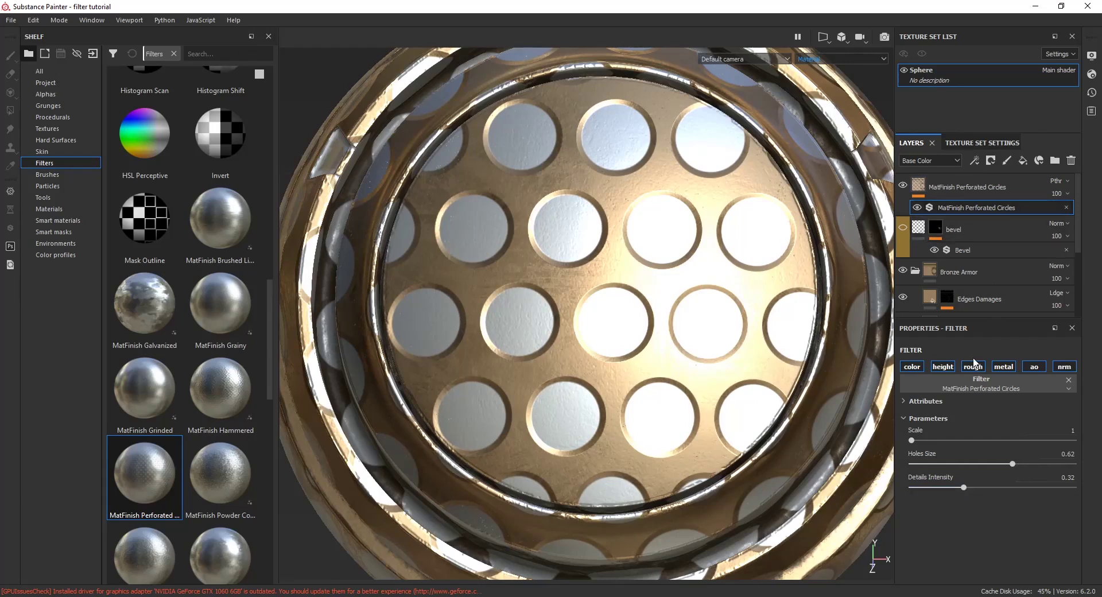
# - Turn off the filter's color, AO and roughness channels and adjust the perforation hole size
pyautogui.click(919, 368)
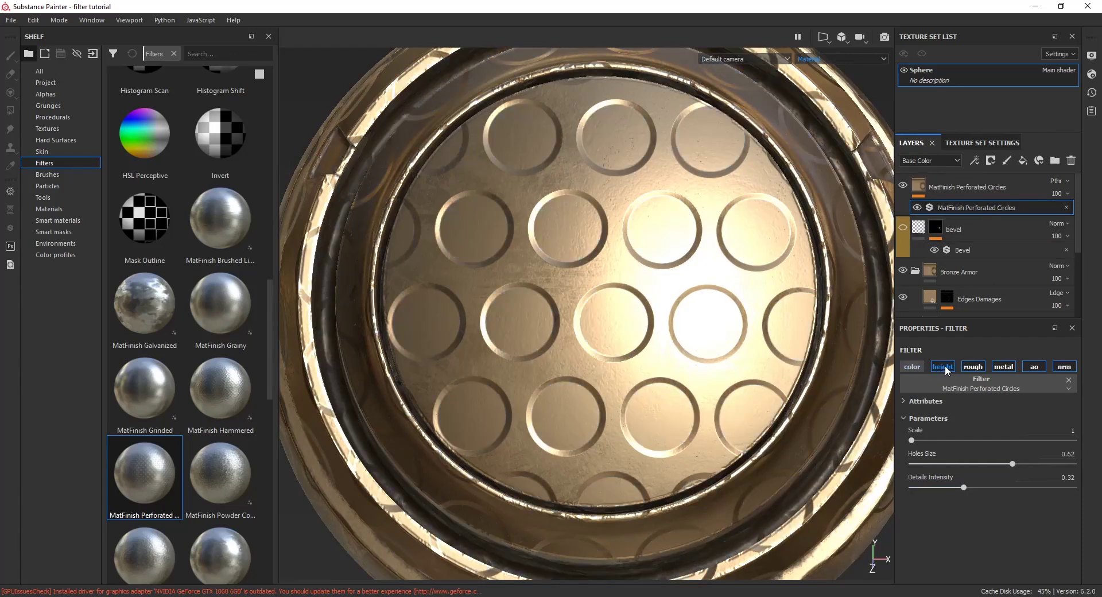
pyautogui.click(1035, 367)
pyautogui.click(1064, 367)
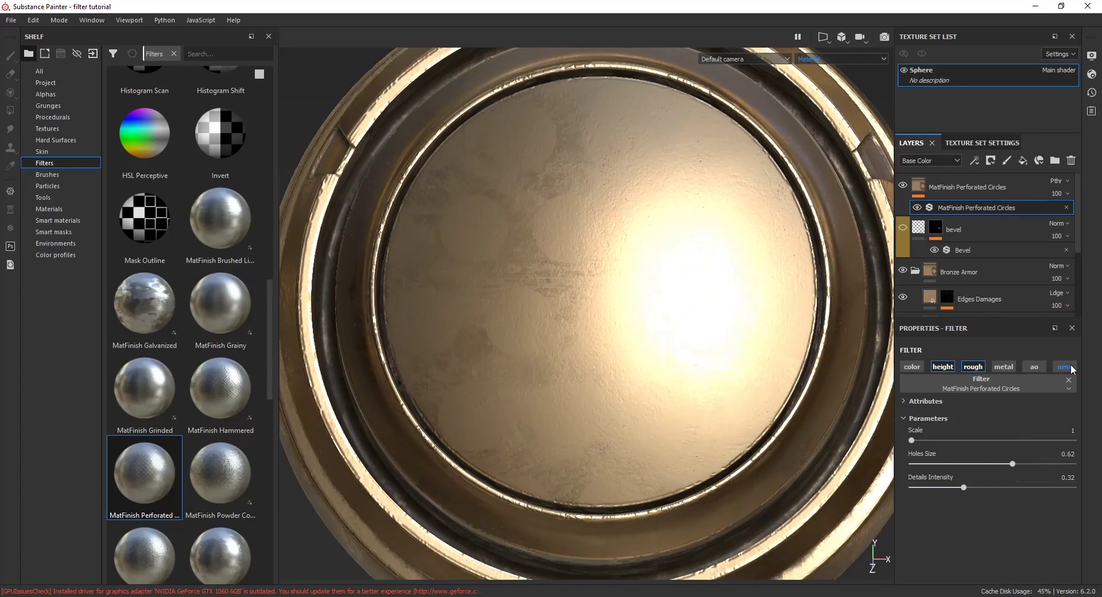
pyautogui.click(1069, 368)
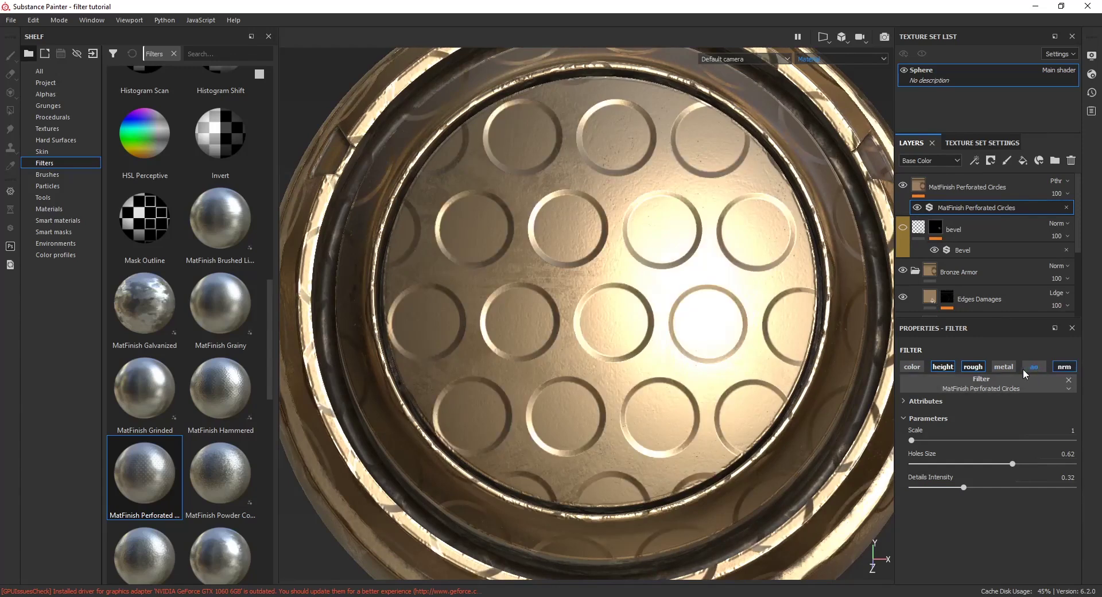
pyautogui.click(973, 367)
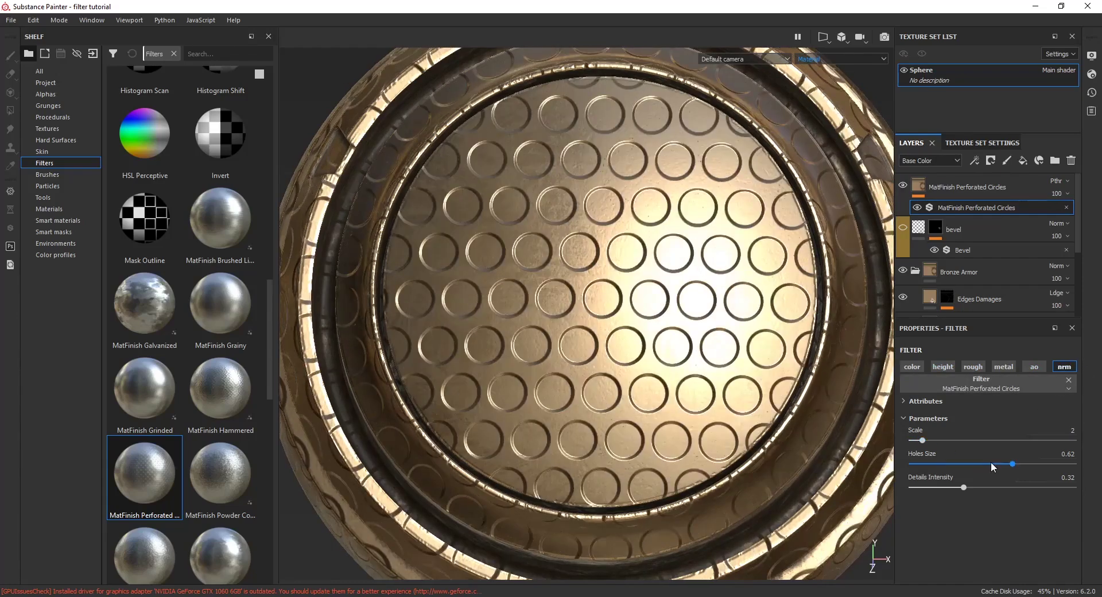
pyautogui.moveTo(991, 462)
pyautogui.mouseDown()
pyautogui.moveTo(953, 460)
pyautogui.moveTo(1066, 456)
pyautogui.moveTo(1039, 454)
pyautogui.mouseUp()
# - Delete the Perforated Circles layer and add MatFinish Powder Coated at scale 1
pyautogui.press('Delete')
pyautogui.moveTo(219, 463)
pyautogui.mouseDown()
pyautogui.moveTo(239, 474)
pyautogui.moveTo(960, 184)
pyautogui.mouseUp()
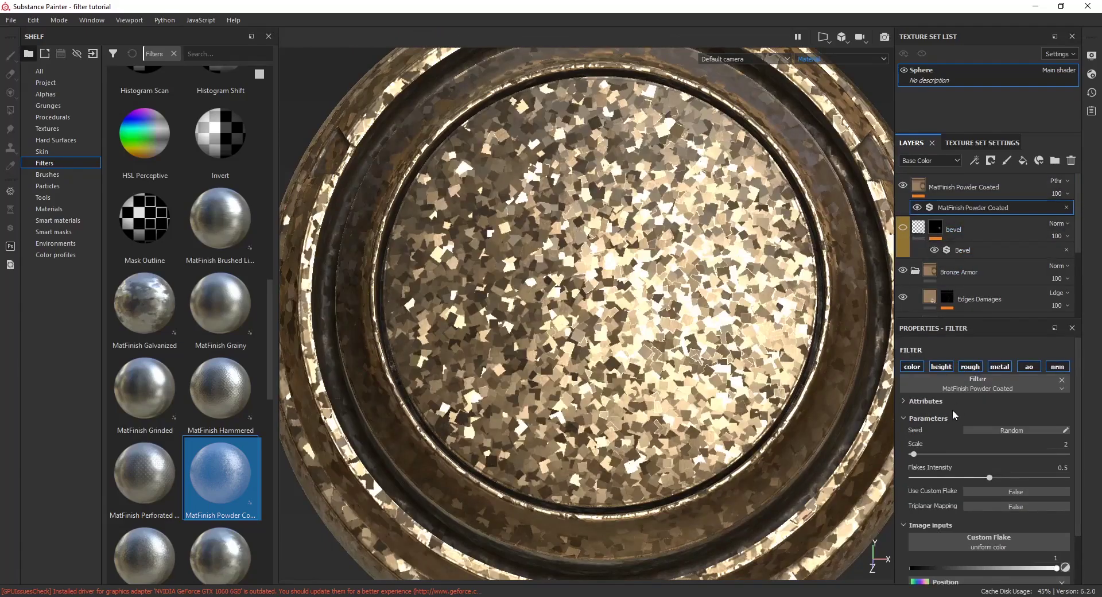
pyautogui.moveTo(914, 454); pyautogui.dragTo(922, 478)
# - Set MatFinish Raw to scale 1, intensity 0.11 without roughness, then apply MatFinish Rough
pyautogui.click(931, 478)
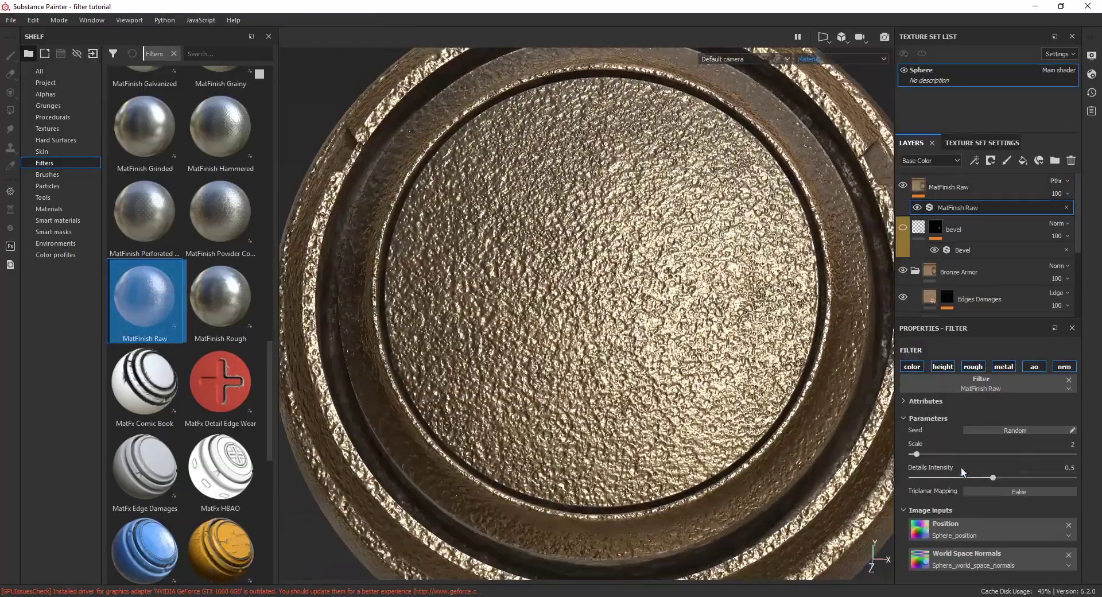
pyautogui.moveTo(929, 454); pyautogui.dragTo(911, 457)
pyautogui.moveTo(993, 478); pyautogui.dragTo(930, 483)
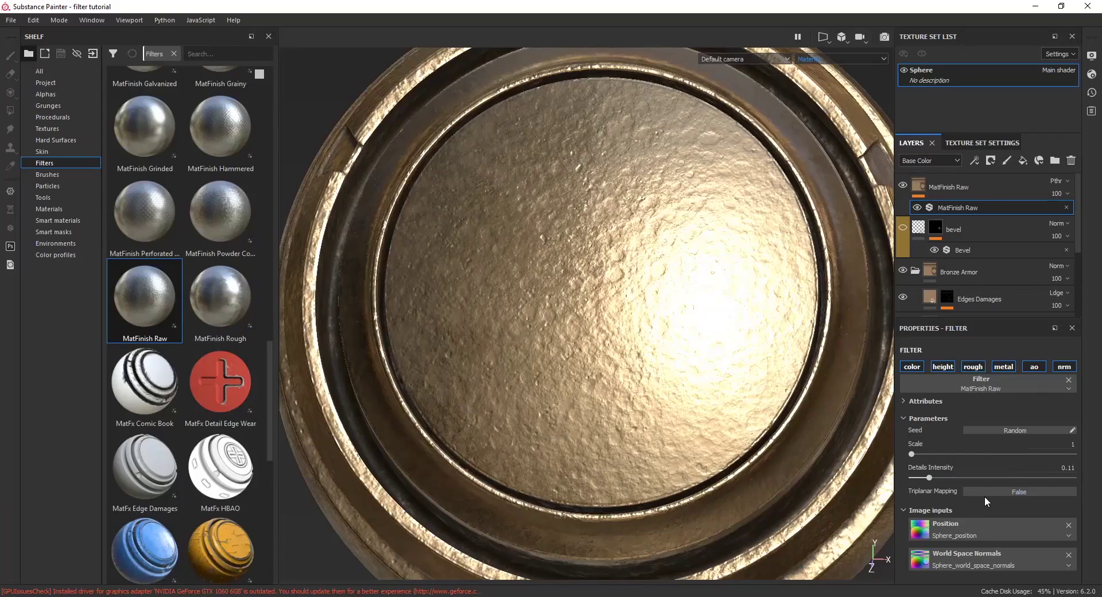
pyautogui.click(980, 369)
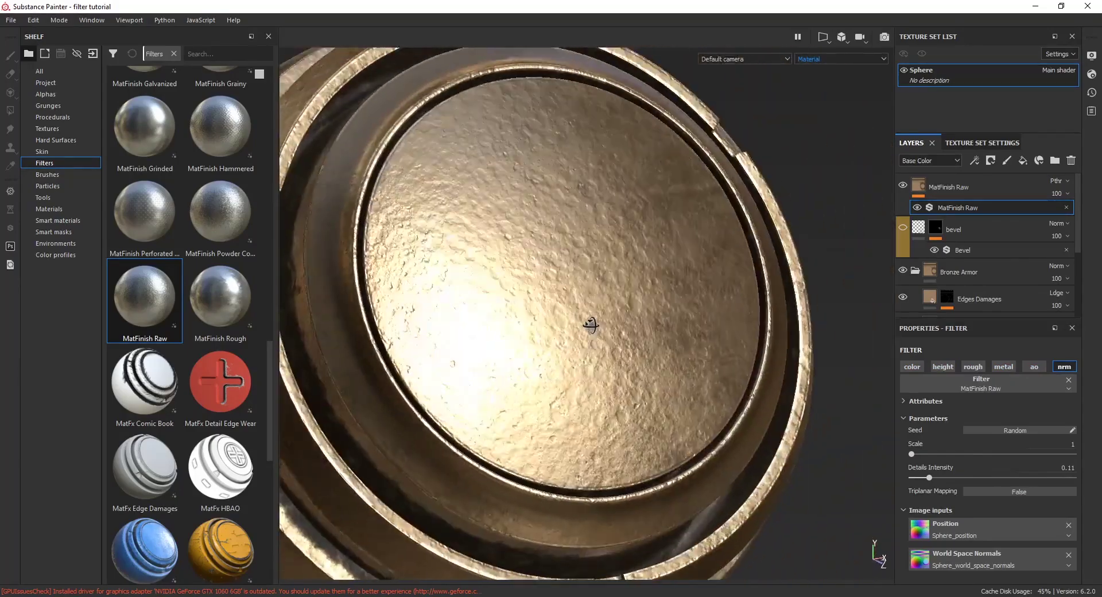
pyautogui.moveTo(591, 320)
pyautogui.keyDown('alt'); pyautogui.mouseDown()
pyautogui.moveTo(468, 322)
pyautogui.moveTo(522, 369)
pyautogui.mouseUp(); pyautogui.keyUp('alt')
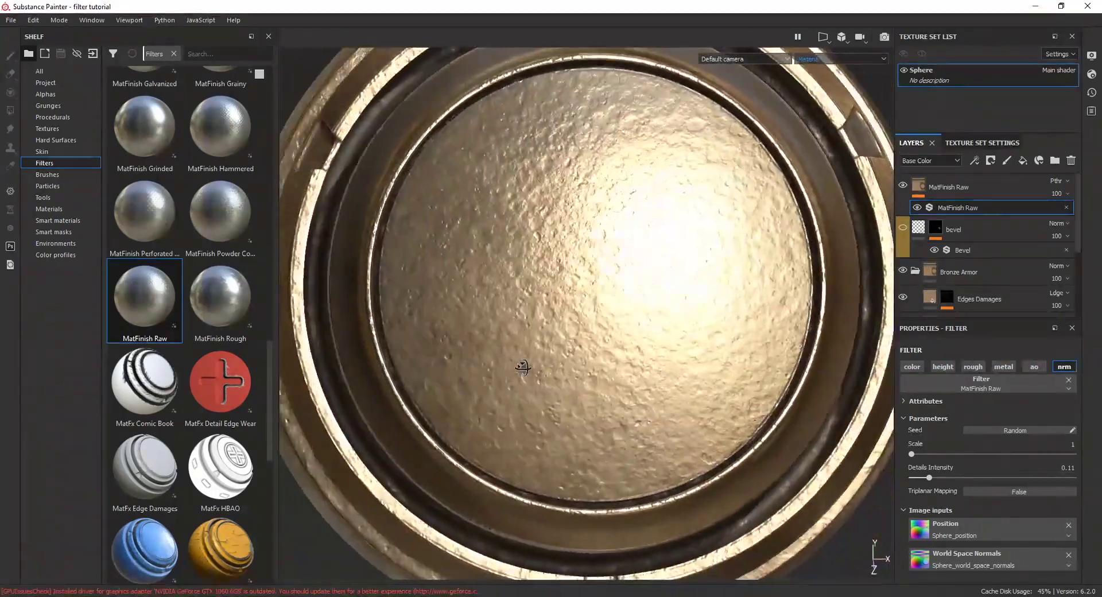
pyautogui.moveTo(220, 298)
pyautogui.mouseDown()
pyautogui.moveTo(501, 265)
pyautogui.moveTo(934, 175)
pyautogui.mouseUp()
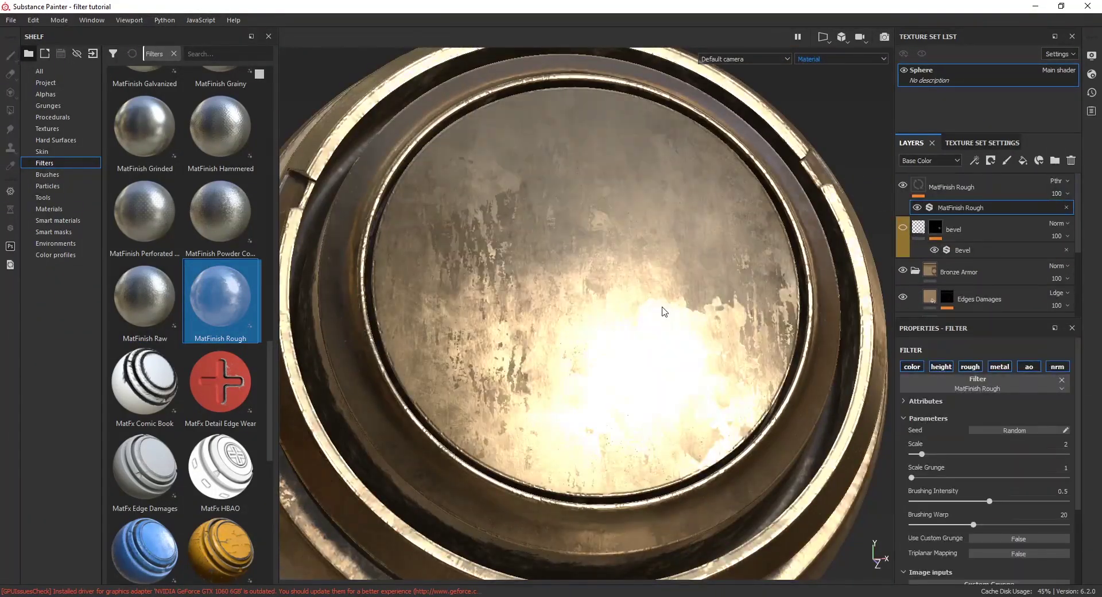
# - Add a MatFinish Rough filter above bevel, excluding the base color and height channels
pyautogui.moveTo(660, 310)
pyautogui.keyDown('shift'); pyautogui.mouseDown(button='right')
pyautogui.moveTo(635, 352)
pyautogui.moveTo(674, 312)
pyautogui.moveTo(635, 320)
pyautogui.moveTo(660, 310)
pyautogui.mouseUp(button='right'); pyautogui.keyUp('shift')
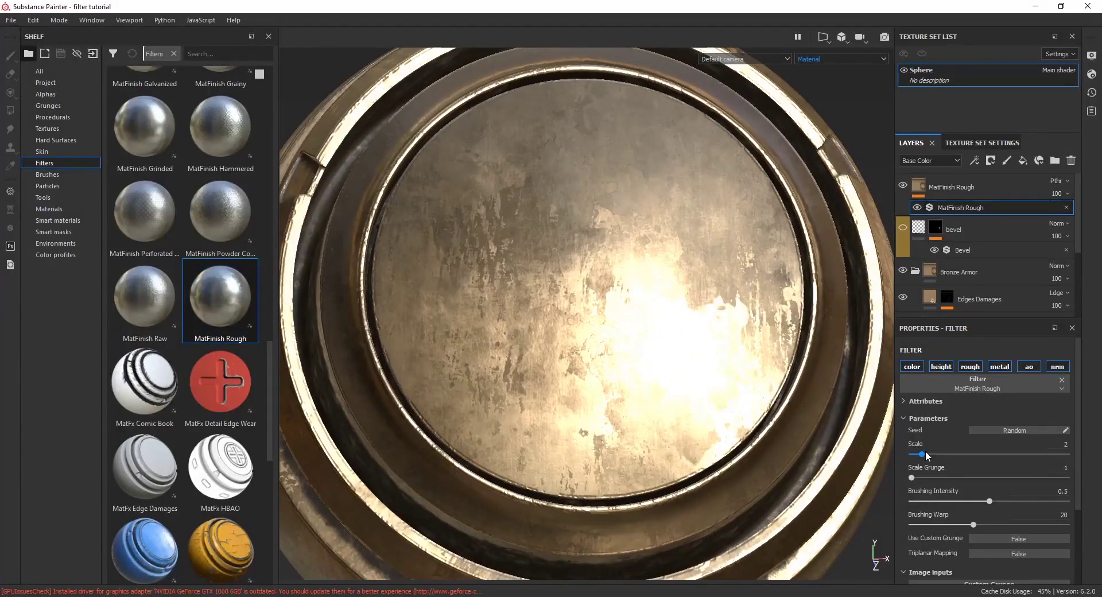
pyautogui.moveTo(922, 454); pyautogui.dragTo(945, 454)
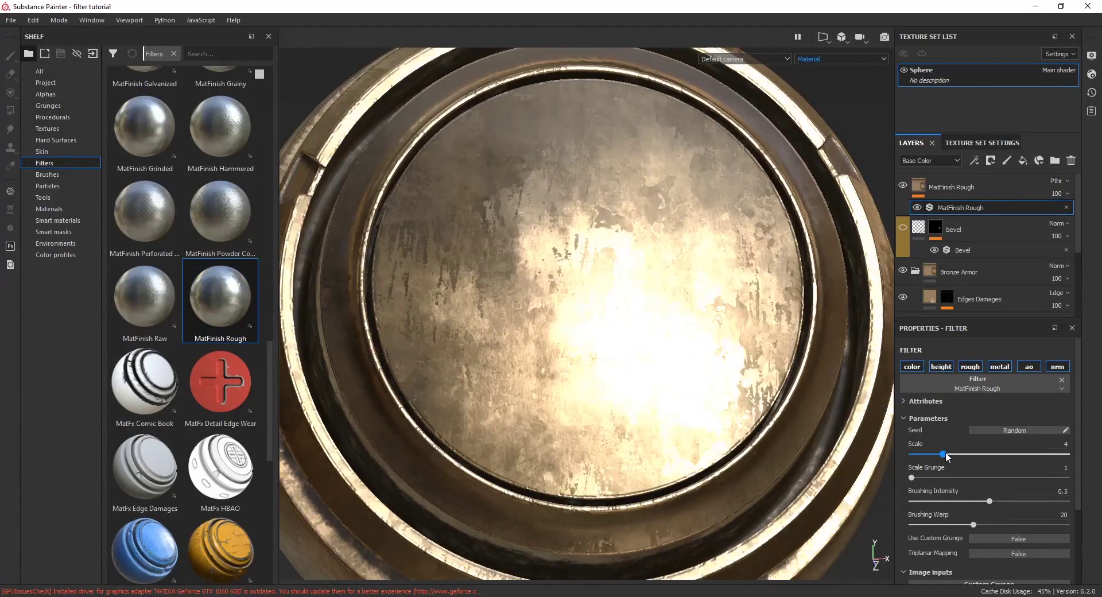
pyautogui.click(913, 367)
pyautogui.click(941, 367)
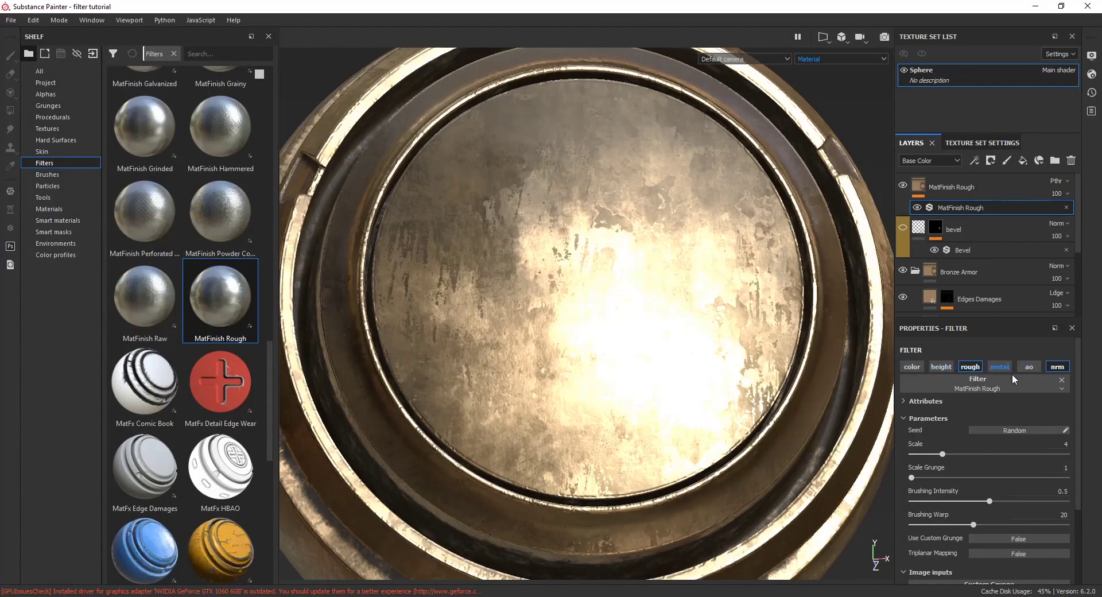
# - Set the Rough filter's scale to 6 and brushing intensity to 0.28, and enable triplanar mapping
pyautogui.moveTo(953, 457); pyautogui.dragTo(964, 457)
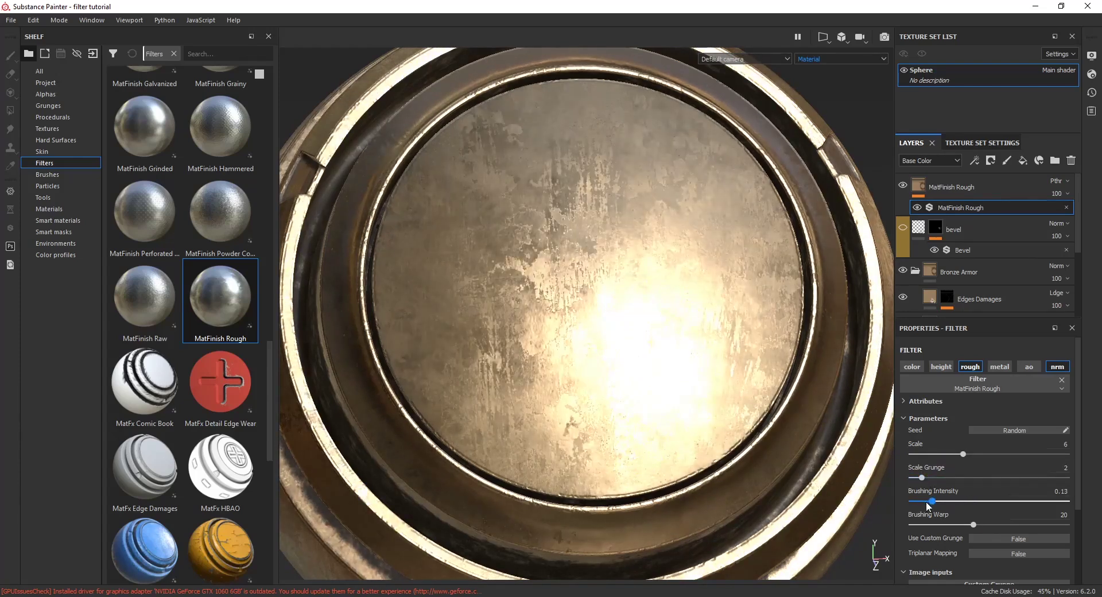
pyautogui.click(946, 500)
pyautogui.moveTo(946, 500)
pyautogui.mouseDown()
pyautogui.moveTo(970, 525)
pyautogui.moveTo(935, 525)
pyautogui.mouseUp()
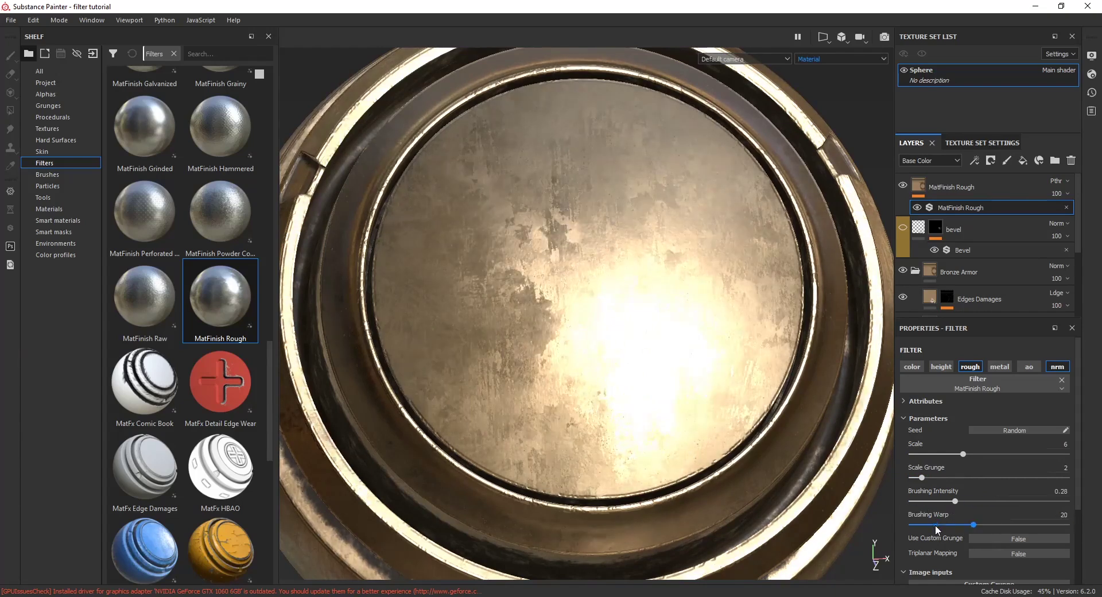
pyautogui.scroll(-2, 951, 546)
pyautogui.click(1009, 486)
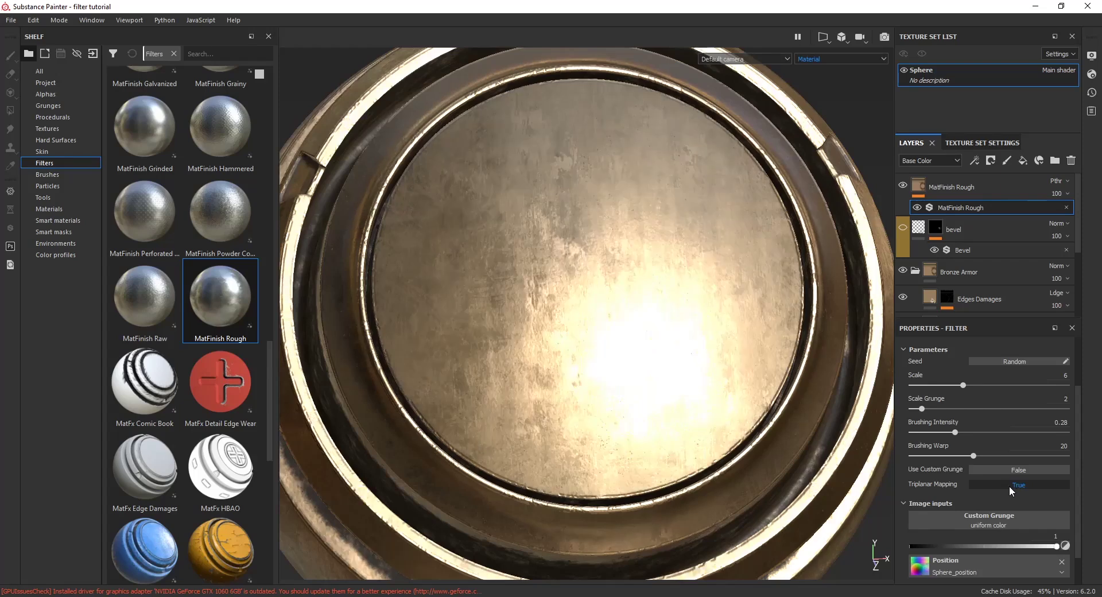
# - Replace the MatFinish Rough layer with a MatFx Comic Book filter and test its input contrast
pyautogui.press('Delete')
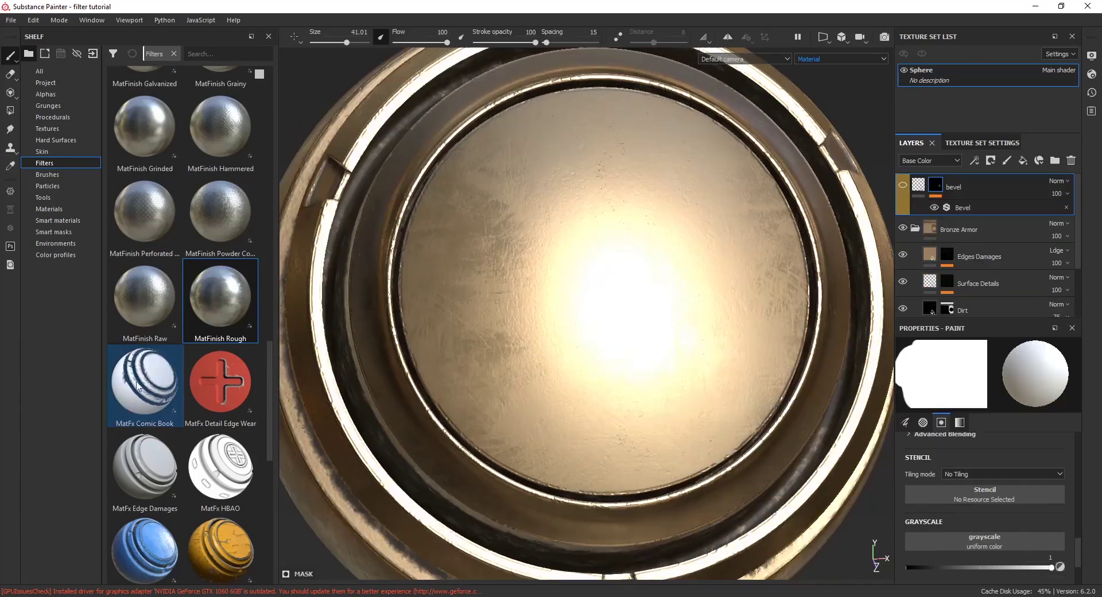
pyautogui.moveTo(144, 382)
pyautogui.mouseDown()
pyautogui.moveTo(652, 290)
pyautogui.moveTo(980, 182)
pyautogui.mouseUp()
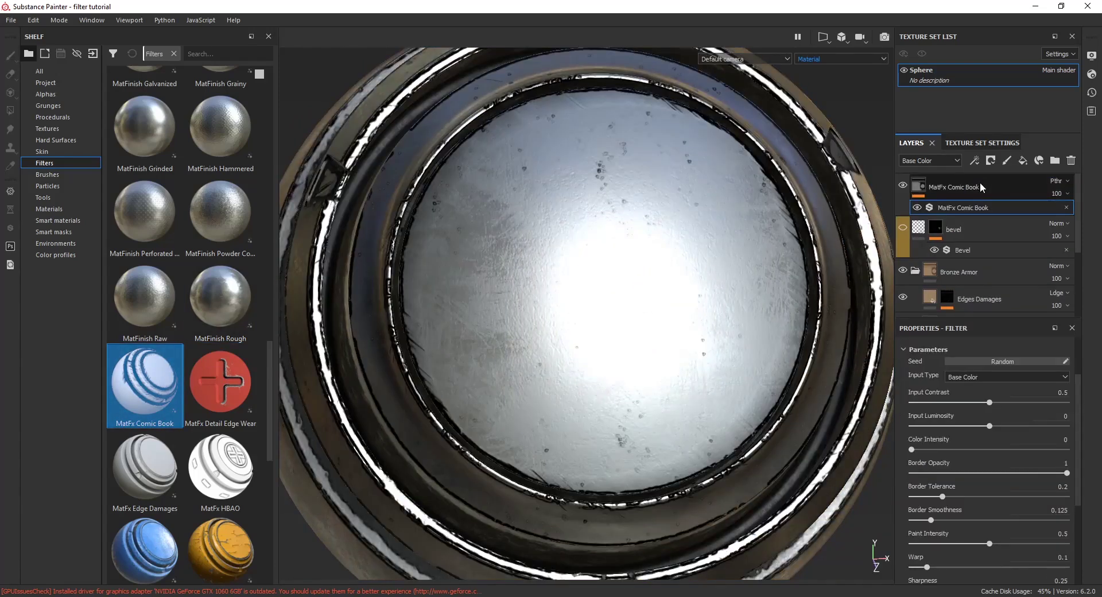
pyautogui.scroll(-3, 421, 251)
pyautogui.keyDown('alt'); pyautogui.moveTo(420, 251); pyautogui.dragTo(621, 345); pyautogui.keyUp('alt')
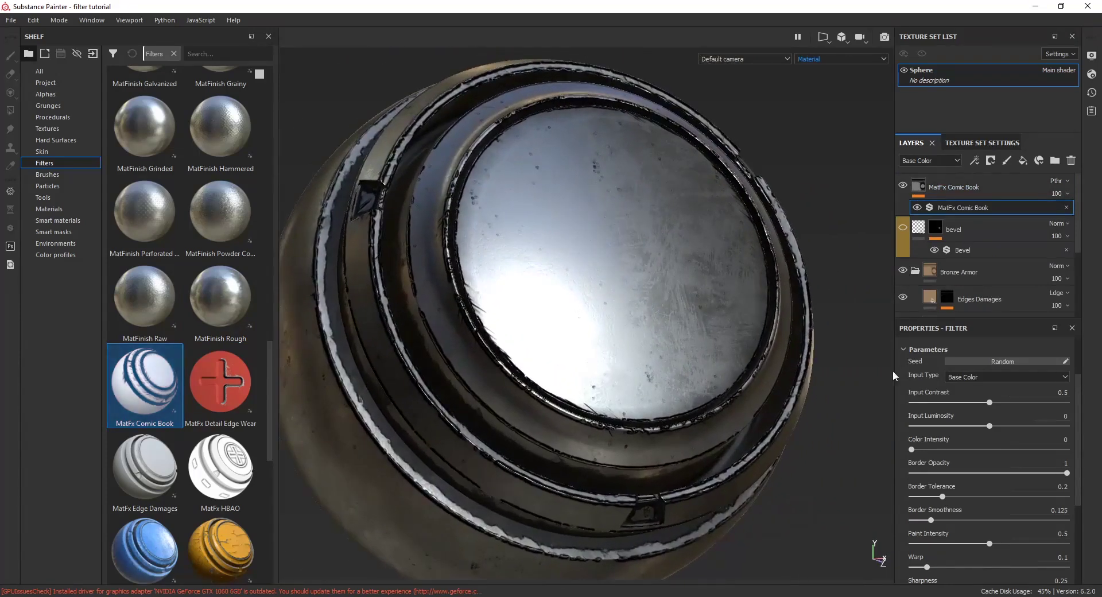
pyautogui.scroll(-3, 970, 429)
pyautogui.scroll(3, 987, 428)
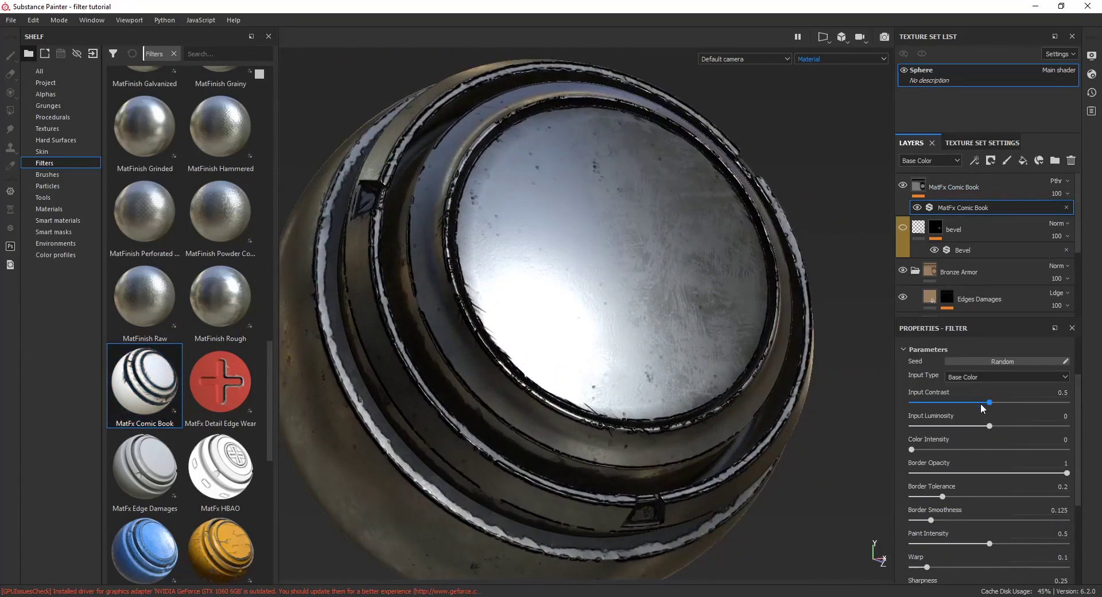
pyautogui.moveTo(1001, 404); pyautogui.dragTo(1025, 401)
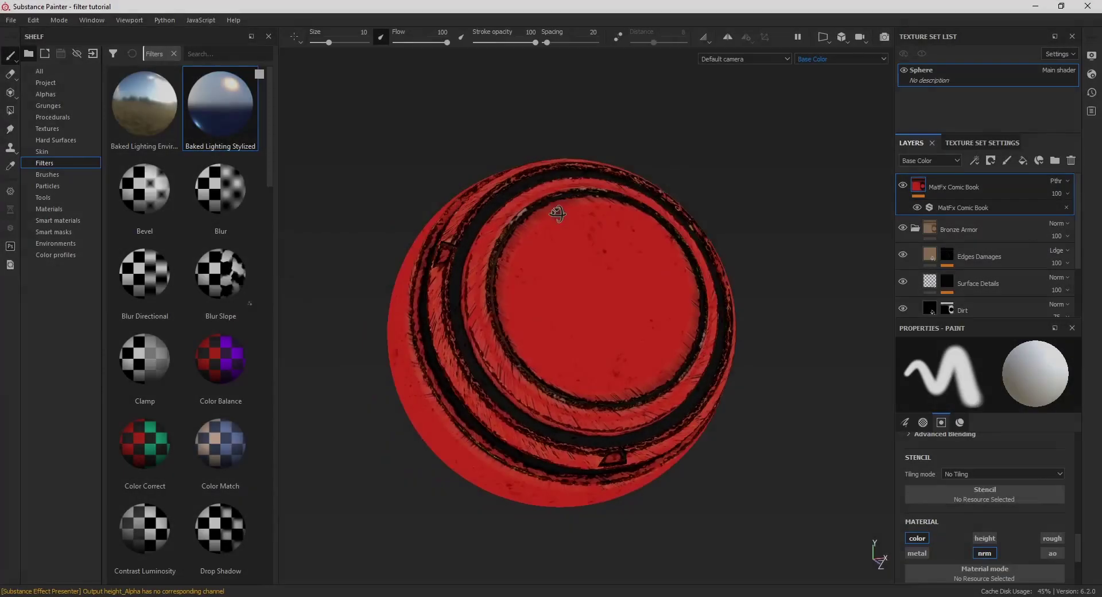
pyautogui.keyDown('alt'); pyautogui.moveTo(556, 214); pyautogui.dragTo(570, 235); pyautogui.keyUp('alt')
pyautogui.keyDown('alt'); pyautogui.moveTo(569, 236); pyautogui.dragTo(577, 272, button='right'); pyautogui.keyUp('alt')
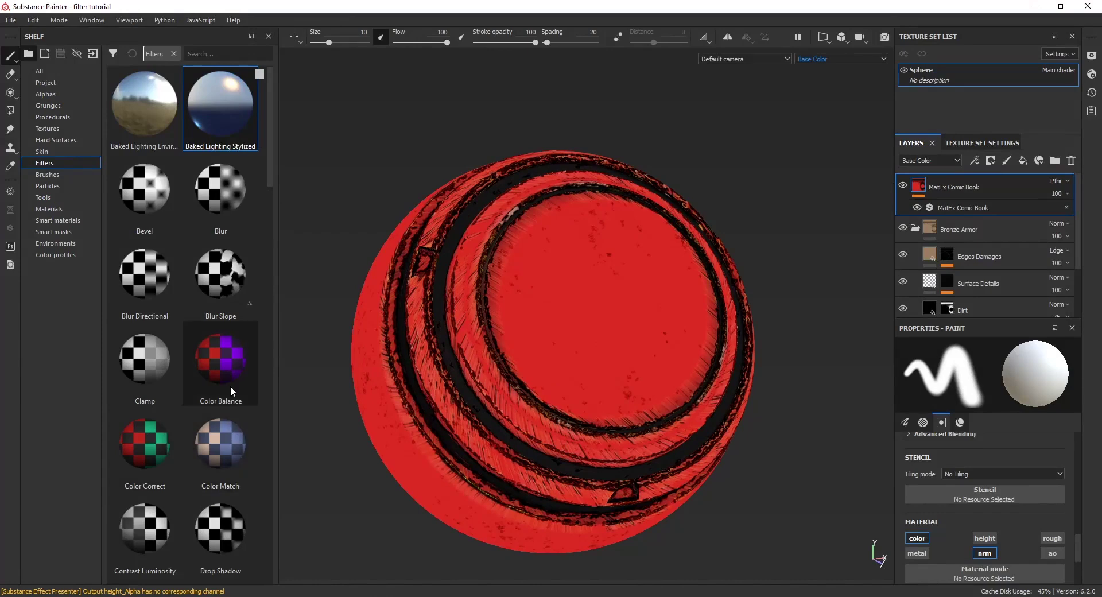
pyautogui.scroll(-10, 231, 349)
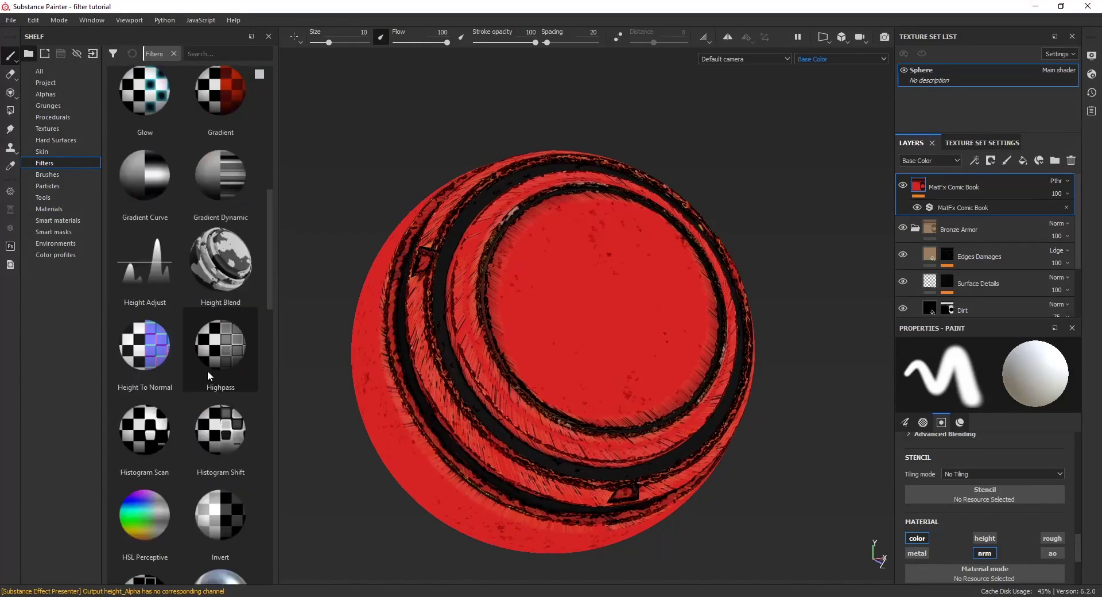
# - Add an HSL Perceptive filter with hue 0.772 and saturation 0.512 to turn the sphere blue
pyautogui.moveTo(150, 511); pyautogui.dragTo(1009, 177)
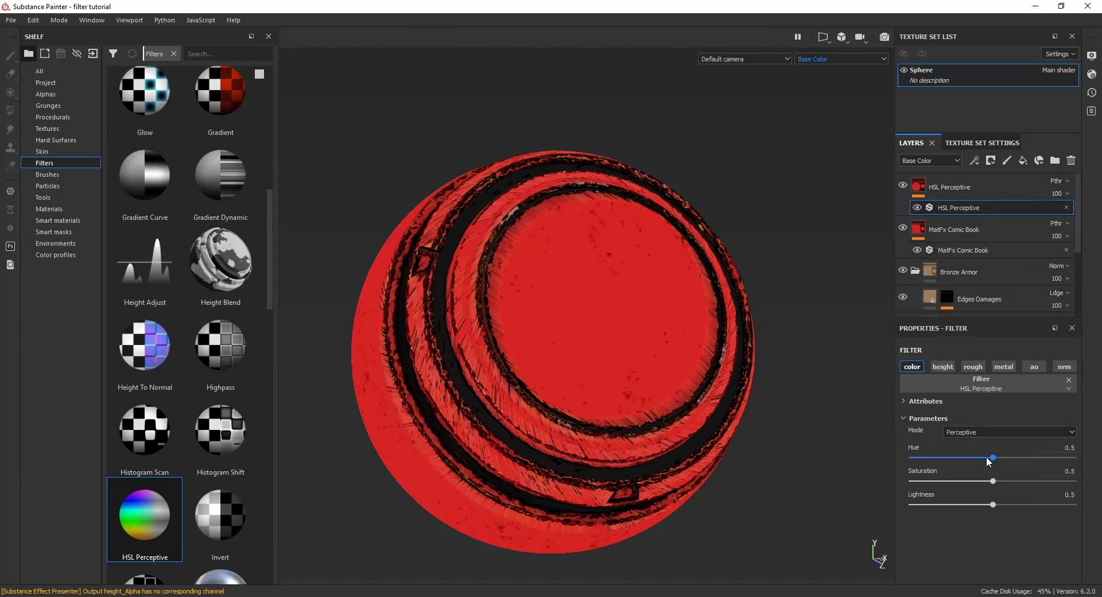
pyautogui.moveTo(986, 457); pyautogui.dragTo(1037, 457)
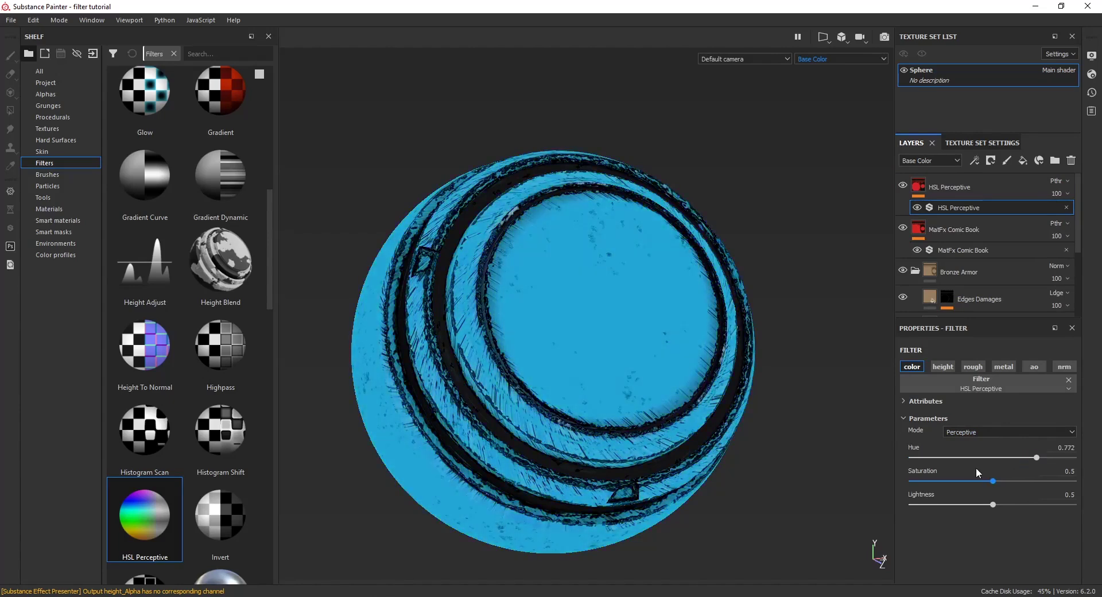
pyautogui.moveTo(963, 481); pyautogui.dragTo(905, 484)
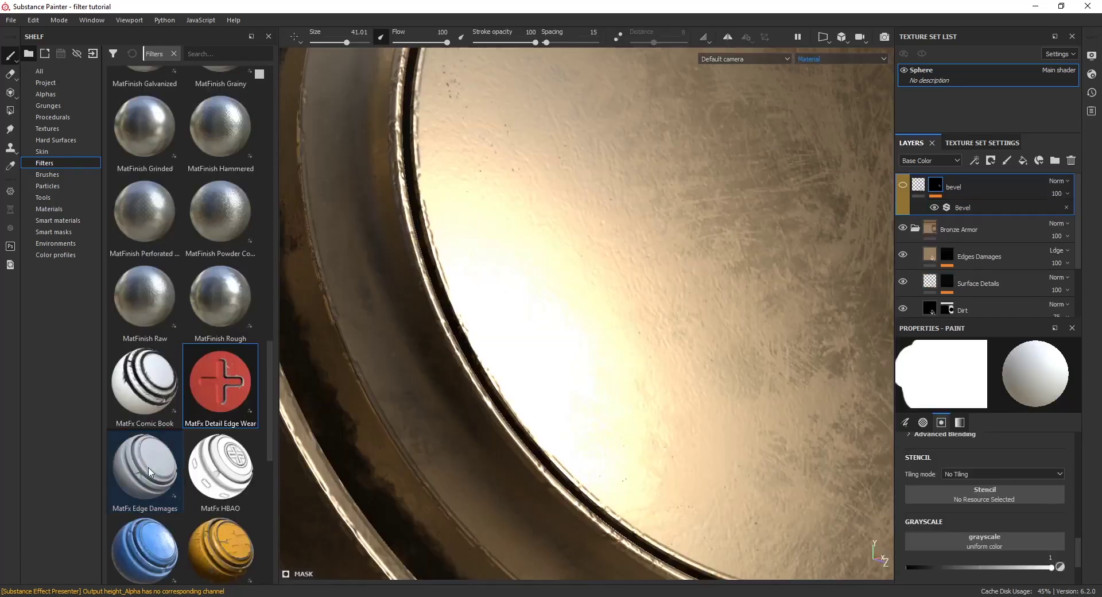
# - Add a MatFx Edge Damages filter and lower its level to 0.48
pyautogui.moveTo(144, 468)
pyautogui.mouseDown()
pyautogui.moveTo(364, 450)
pyautogui.moveTo(1009, 181)
pyautogui.mouseUp()
pyautogui.scroll(-5, 635, 290)
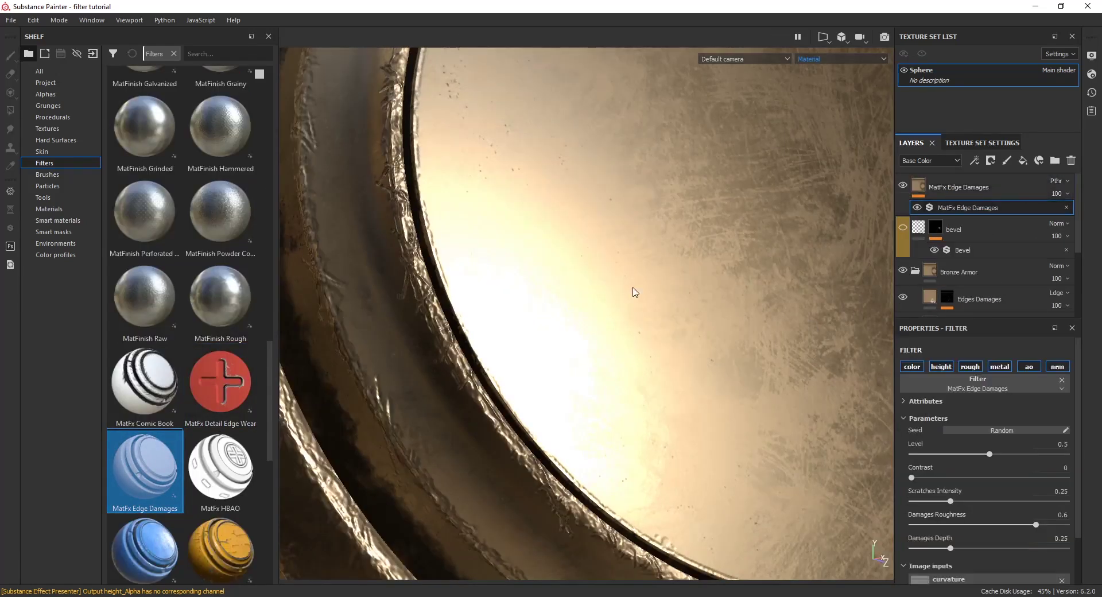
pyautogui.keyDown('alt'); pyautogui.moveTo(635, 290); pyautogui.dragTo(470, 173); pyautogui.keyUp('alt')
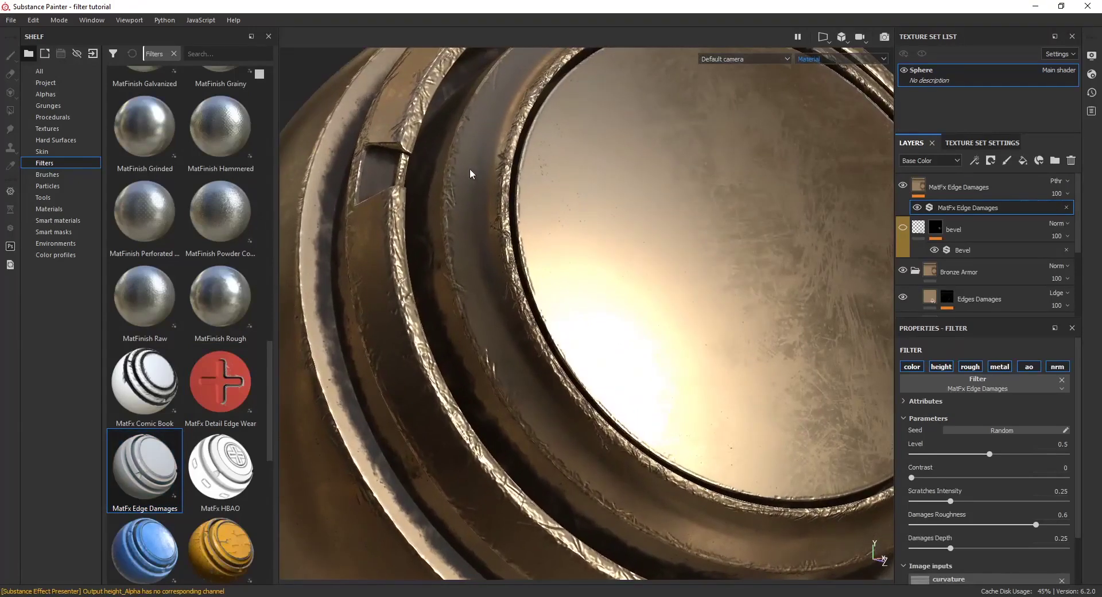
pyautogui.moveTo(990, 454); pyautogui.dragTo(983, 454)
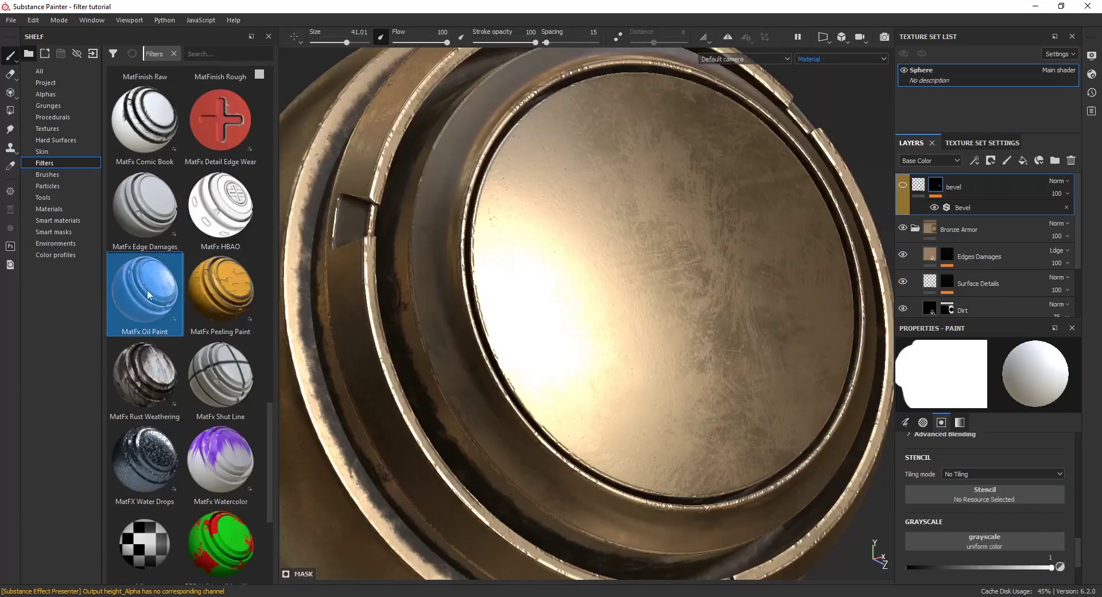
# - Add a MatFx Oil Paint filter with Effect Intensity 0.27 and Fine Details 0.51
pyautogui.moveTo(145, 293)
pyautogui.mouseDown()
pyautogui.moveTo(938, 152)
pyautogui.moveTo(983, 174)
pyautogui.mouseUp()
pyautogui.click(974, 188)
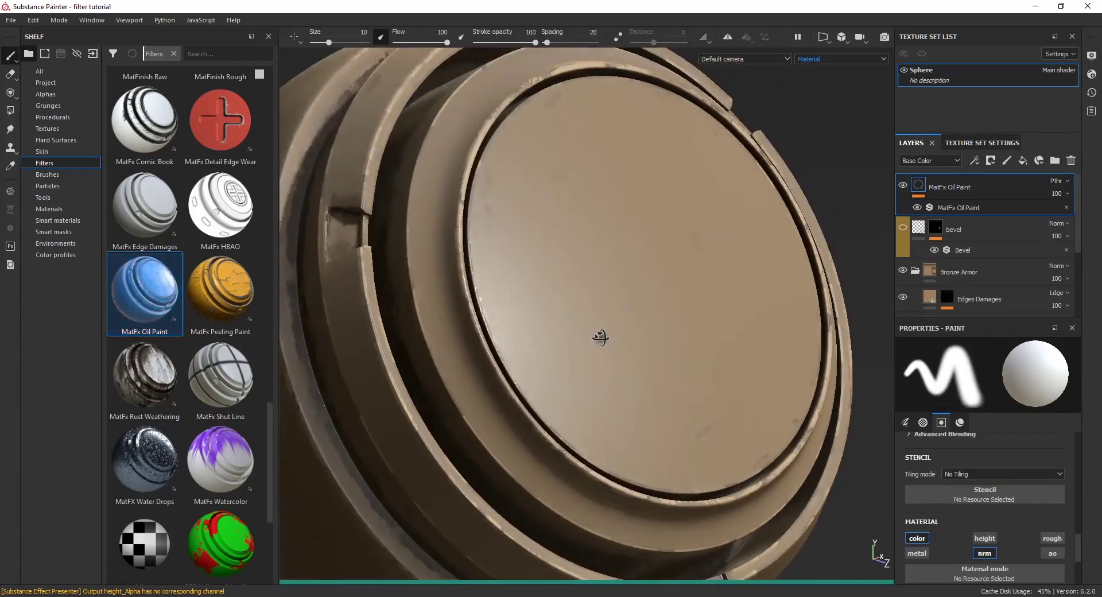
pyautogui.moveTo(553, 335)
pyautogui.keyDown('alt'); pyautogui.mouseDown()
pyautogui.moveTo(559, 327)
pyautogui.moveTo(536, 357)
pyautogui.moveTo(609, 384)
pyautogui.mouseUp(); pyautogui.keyUp('alt')
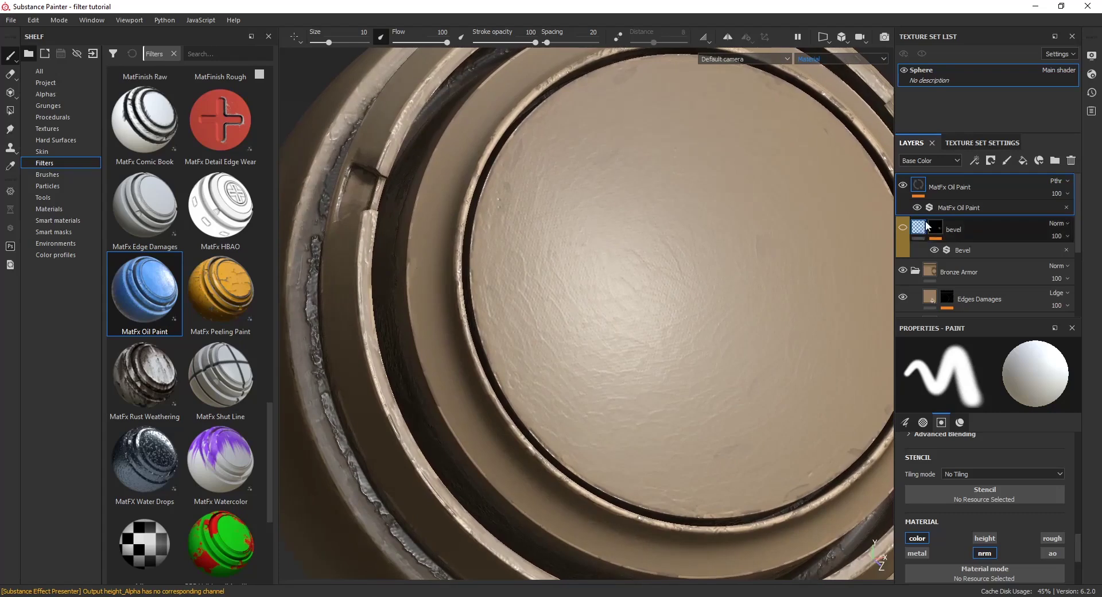
pyautogui.click(962, 207)
pyautogui.moveTo(951, 497); pyautogui.dragTo(953, 498)
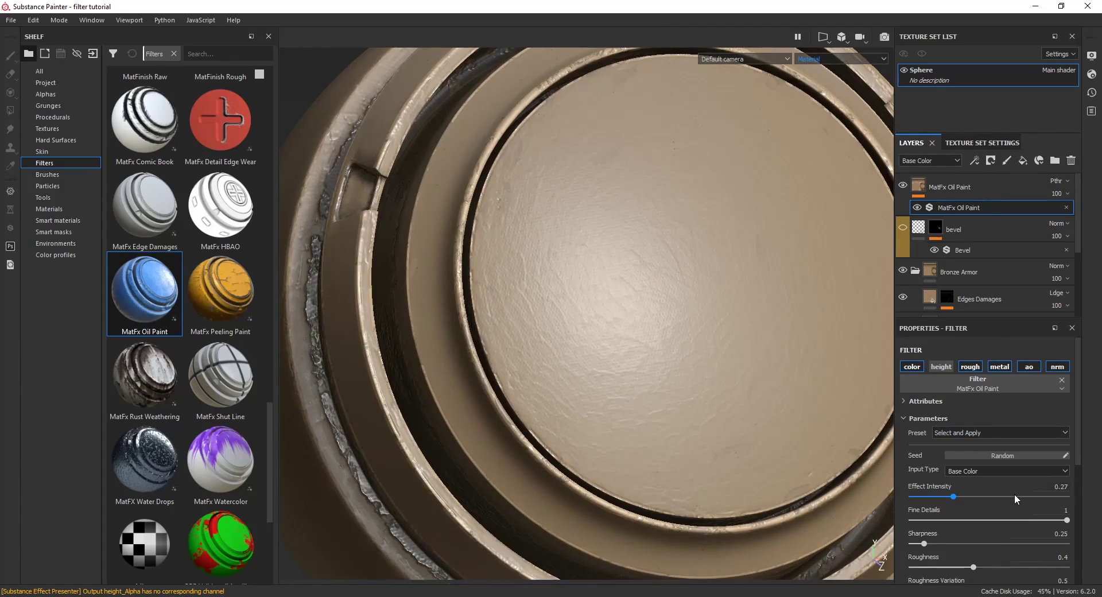
pyautogui.click(993, 520)
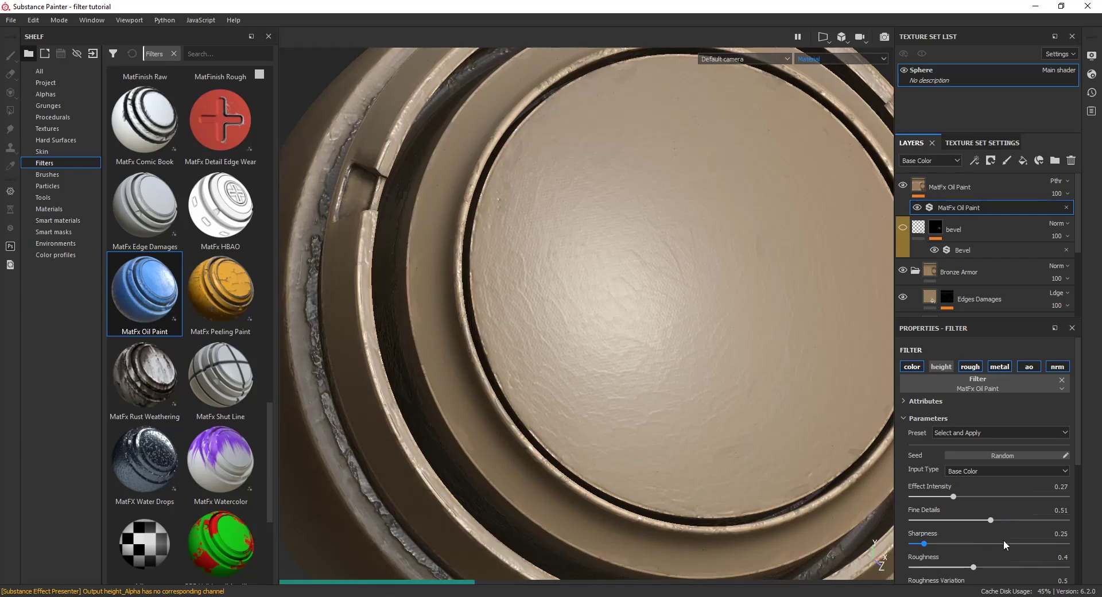
pyautogui.moveTo(609, 370)
pyautogui.keyDown('alt'); pyautogui.mouseDown()
pyautogui.moveTo(640, 323)
pyautogui.moveTo(583, 374)
pyautogui.moveTo(609, 386)
pyautogui.mouseUp(); pyautogui.keyUp('alt')
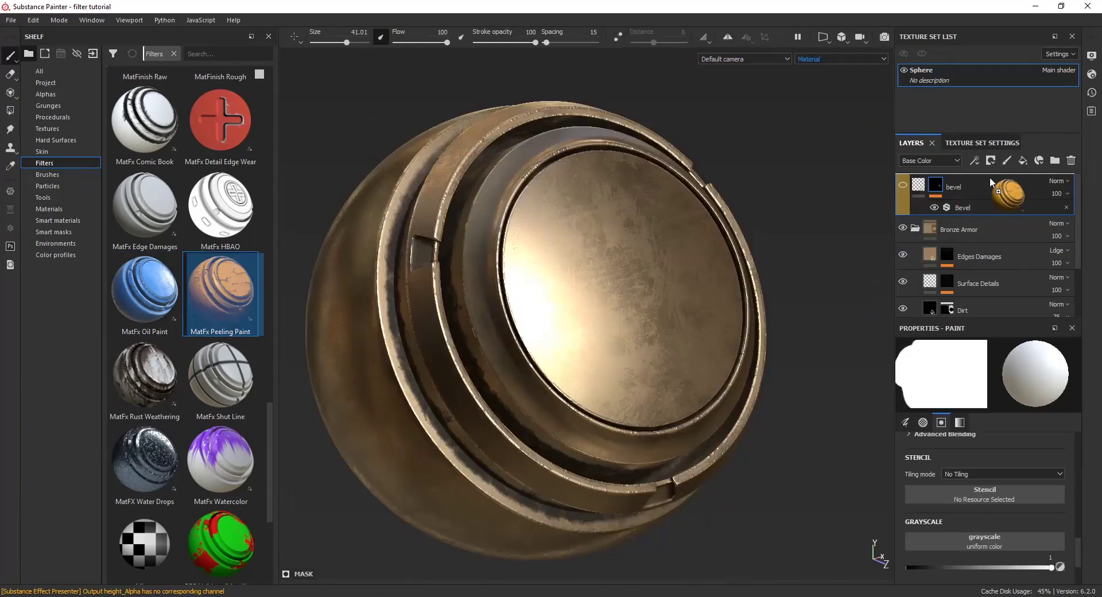
# - Add a MatFx Peeling Paint filter affecting color and normal, with peeling level 0.29
pyautogui.moveTo(990, 176); pyautogui.dragTo(985, 185)
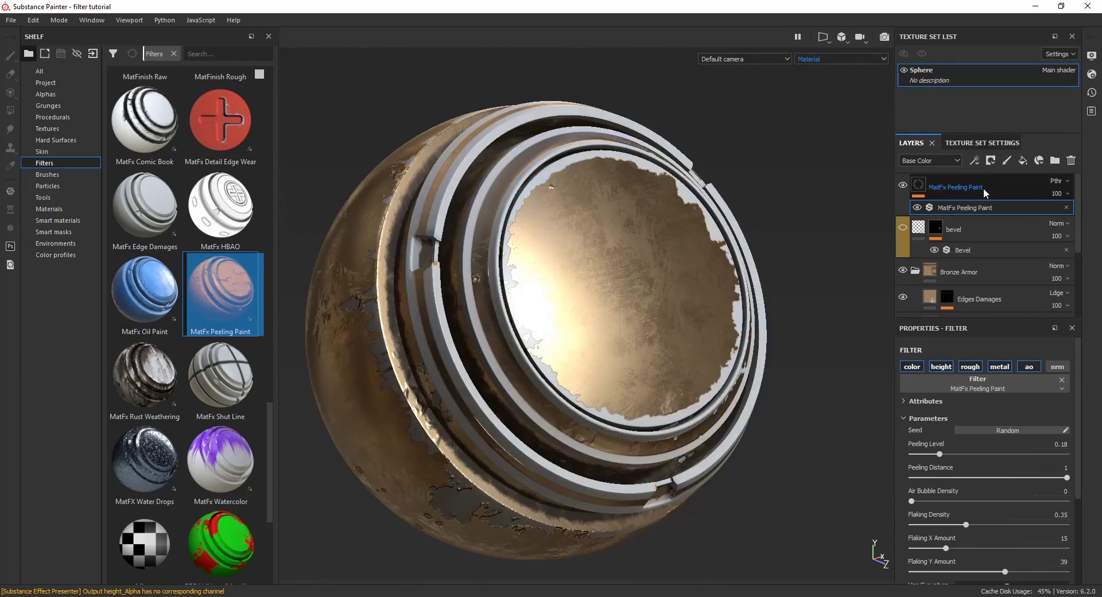
pyautogui.keyDown('alt'); pyautogui.moveTo(727, 303); pyautogui.dragTo(660, 345); pyautogui.keyUp('alt')
pyautogui.click(915, 368)
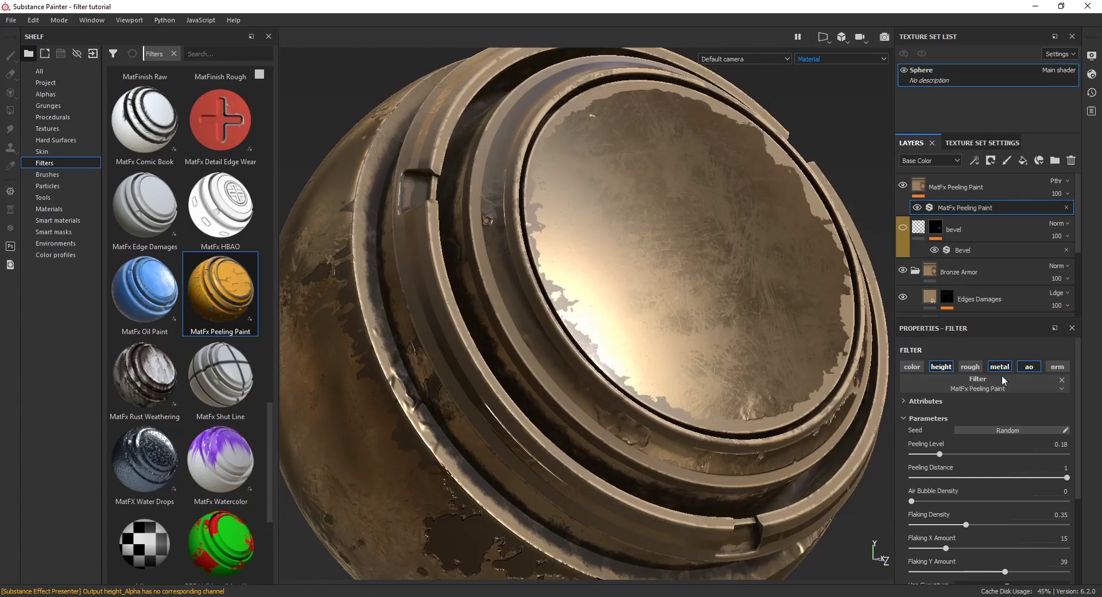
pyautogui.click(1049, 368)
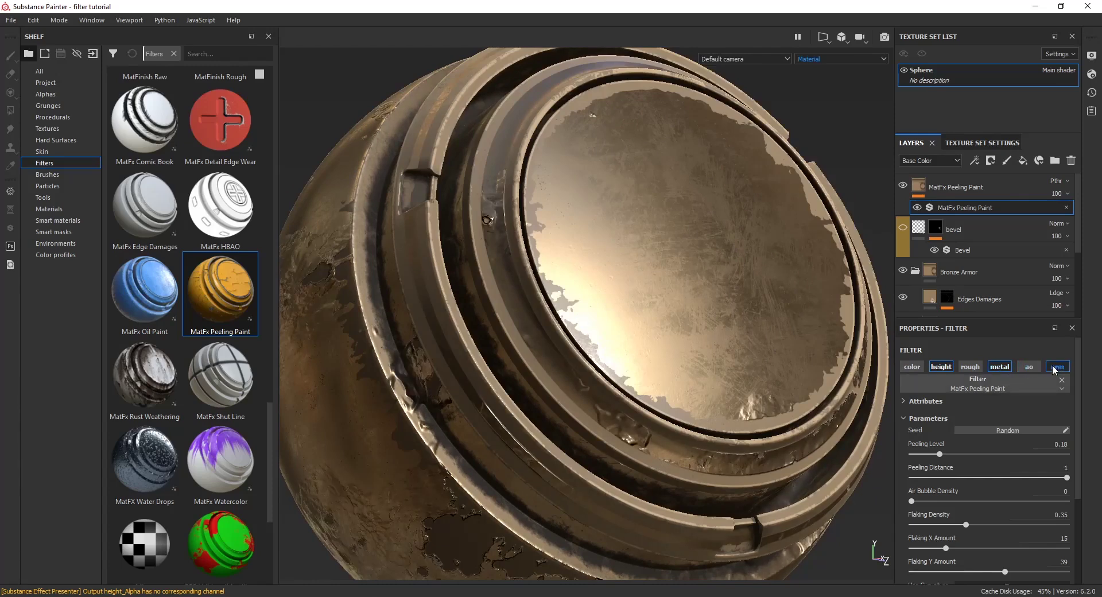
pyautogui.click(951, 453)
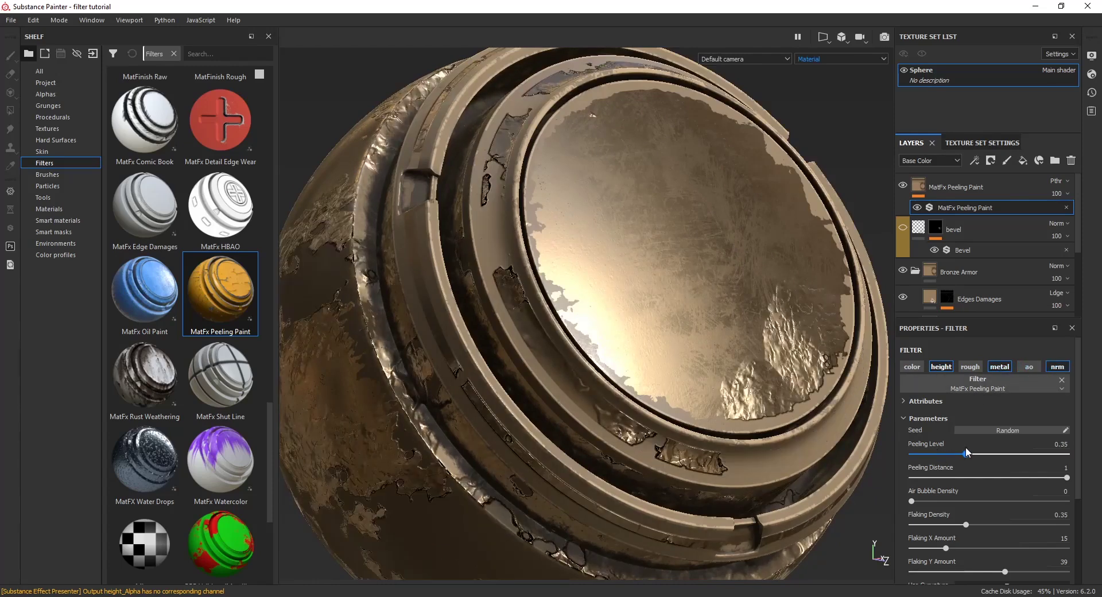
pyautogui.click(919, 369)
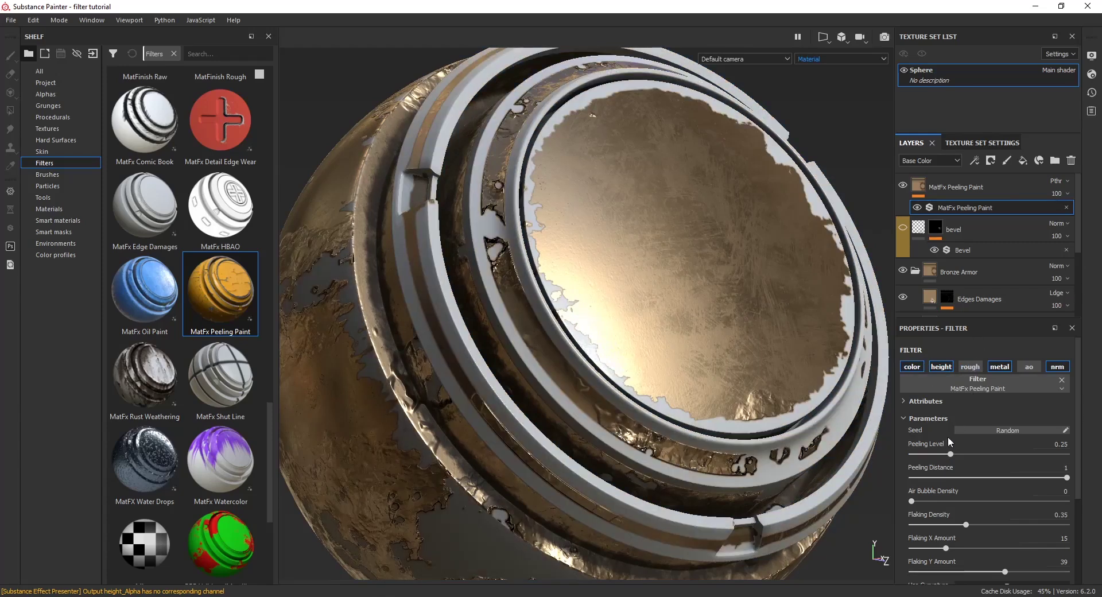
pyautogui.click(967, 455)
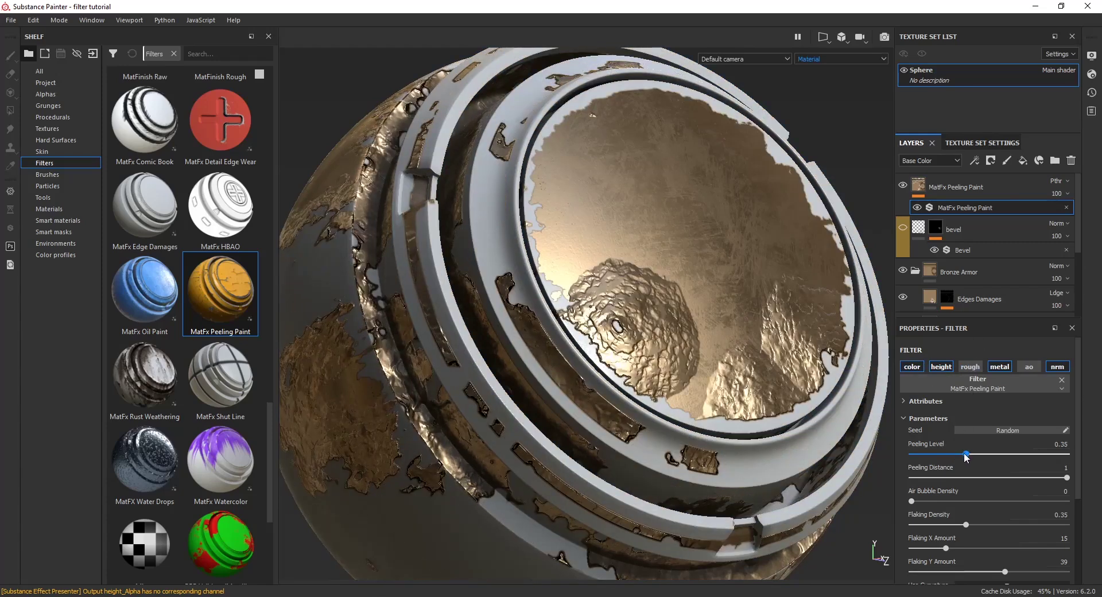
pyautogui.moveTo(967, 454); pyautogui.dragTo(956, 454)
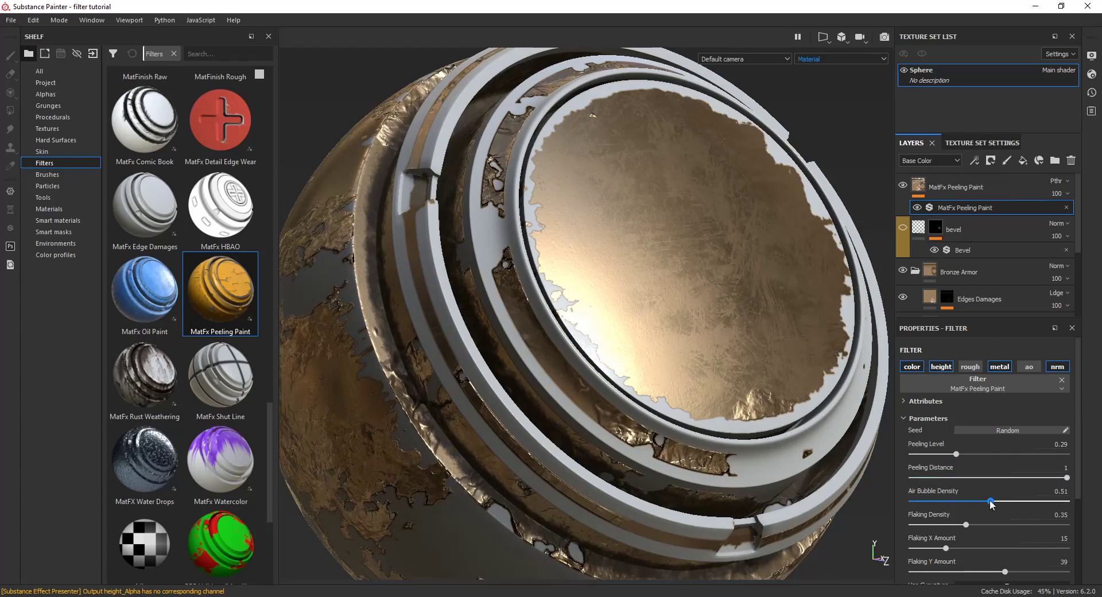
# - Set the peeling paint's flaking density to 0.15 and air bubble density to 0.59
pyautogui.moveTo(992, 501); pyautogui.dragTo(937, 525)
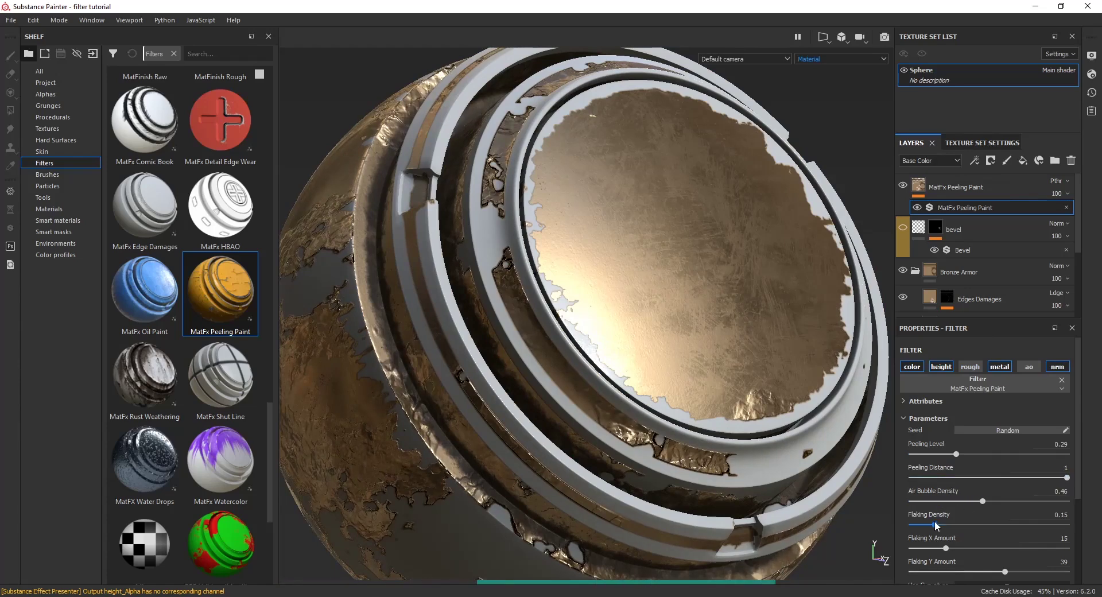
pyautogui.keyDown('alt'); pyautogui.moveTo(788, 421); pyautogui.dragTo(818, 426); pyautogui.keyUp('alt')
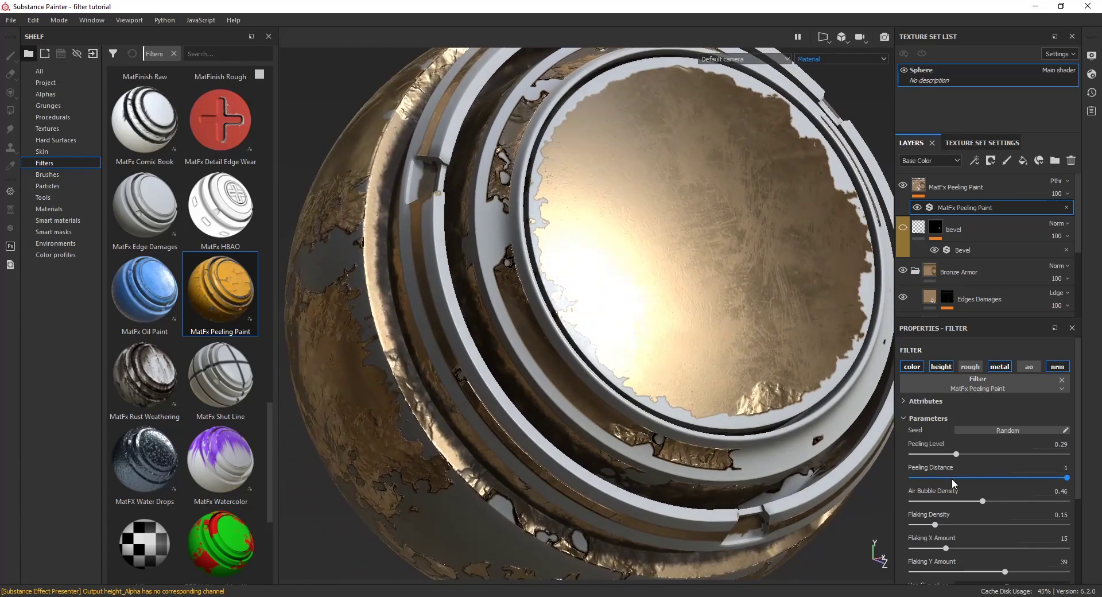
pyautogui.click(938, 502)
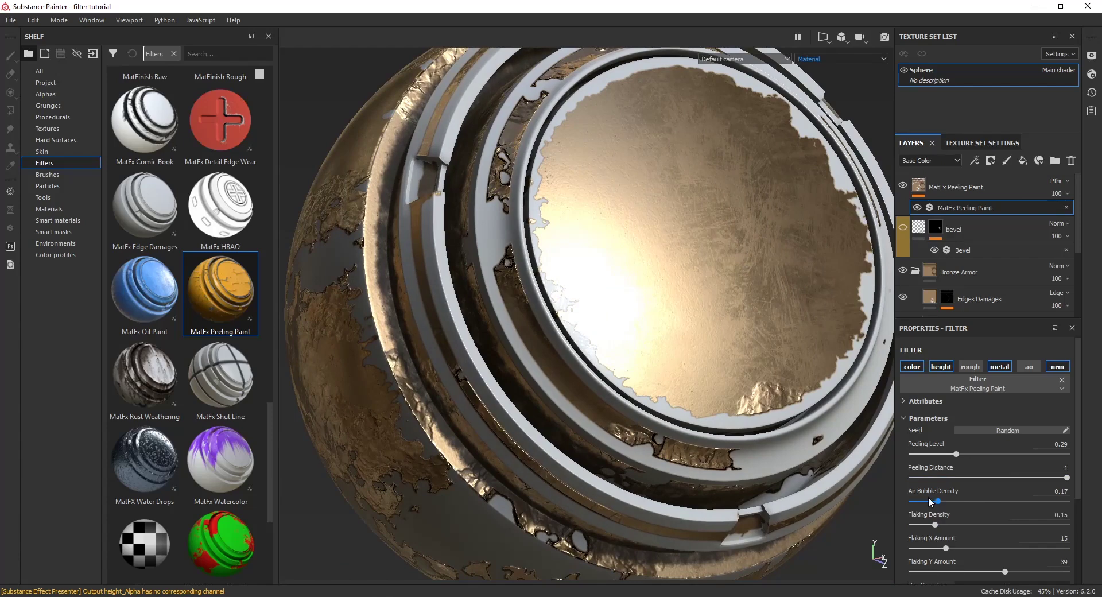
pyautogui.click(1010, 498)
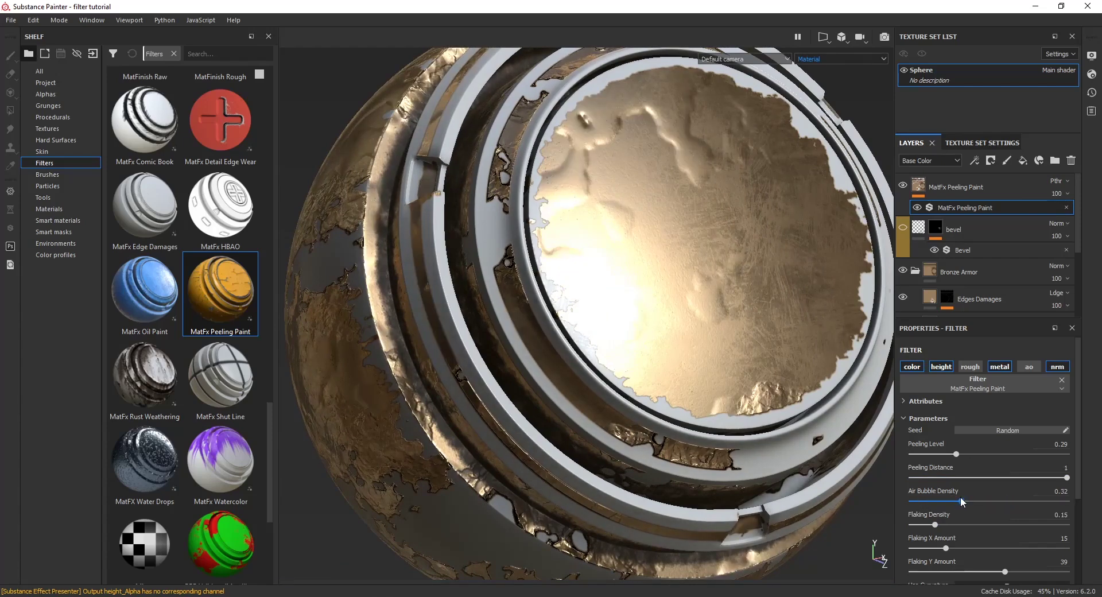
pyautogui.click(982, 501)
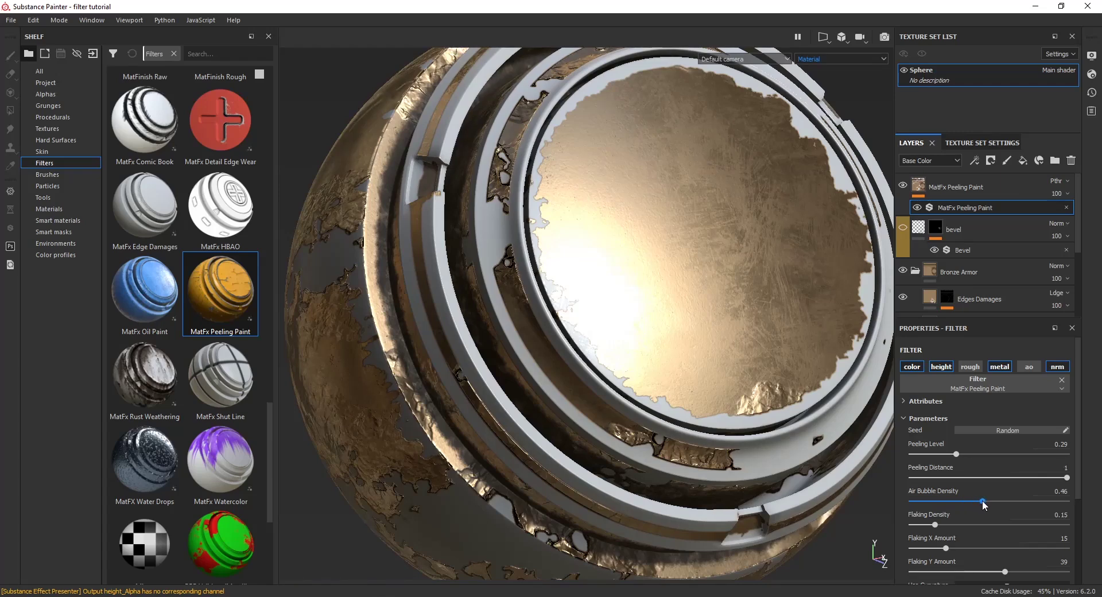
pyautogui.click(1004, 501)
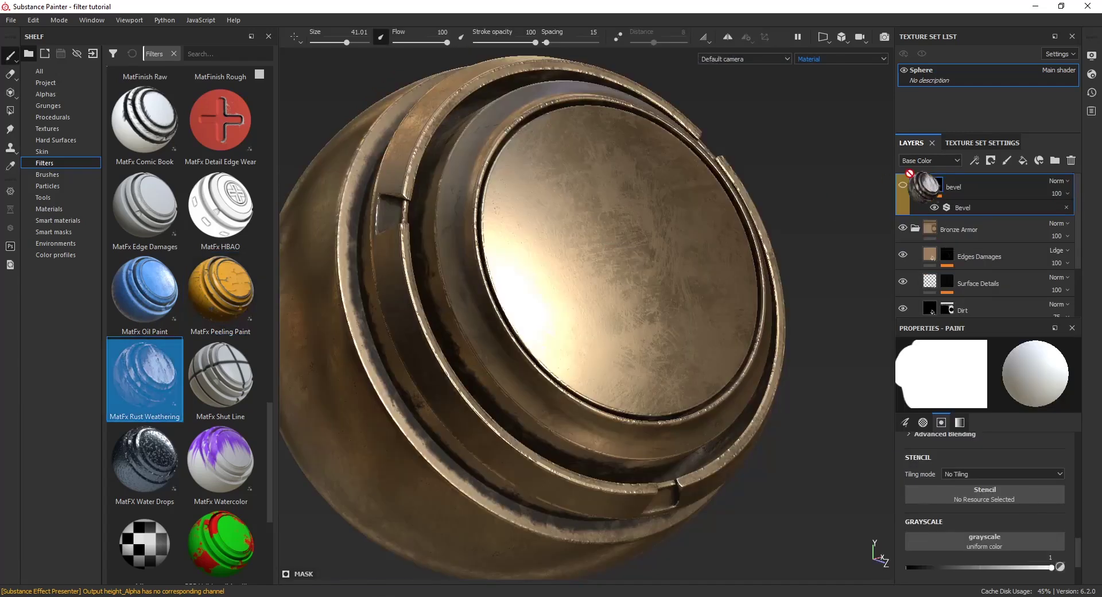
# - Place a MatFx Rust Weathering filter above bevel with Rust Spreading at 0.14
pyautogui.moveTo(966, 174); pyautogui.dragTo(974, 181)
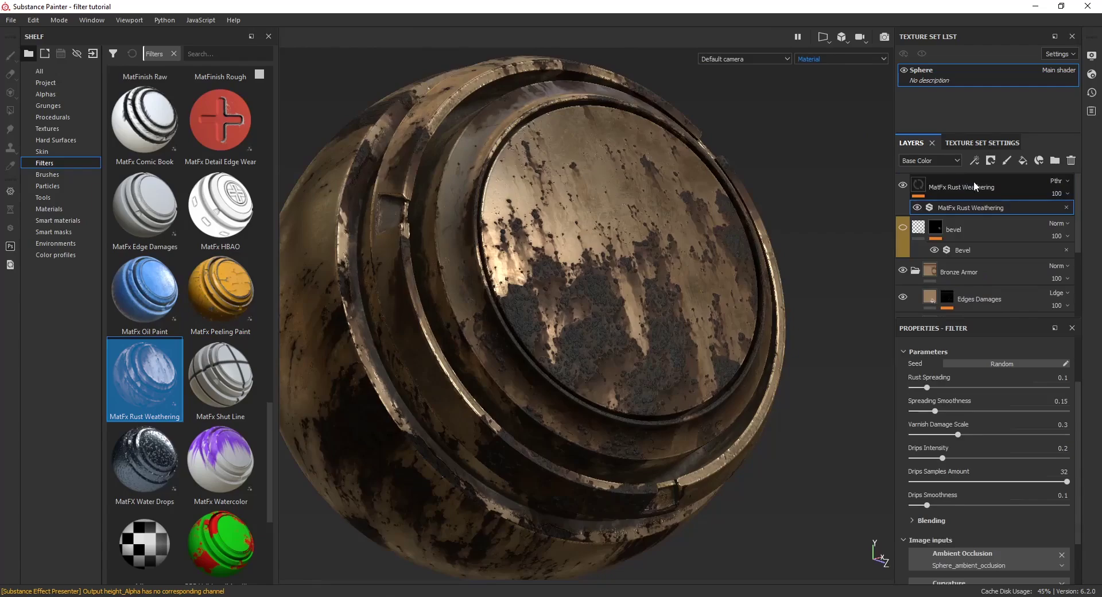
pyautogui.keyDown('alt'); pyautogui.moveTo(697, 253); pyautogui.dragTo(654, 341); pyautogui.keyUp('alt')
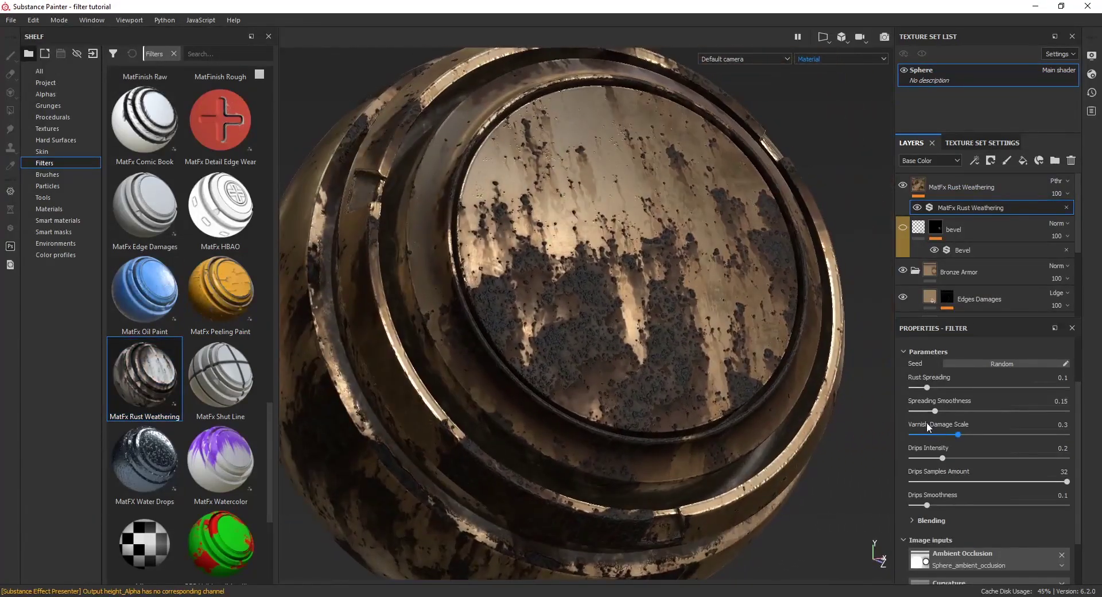
pyautogui.click(952, 385)
pyautogui.moveTo(952, 384); pyautogui.dragTo(926, 410)
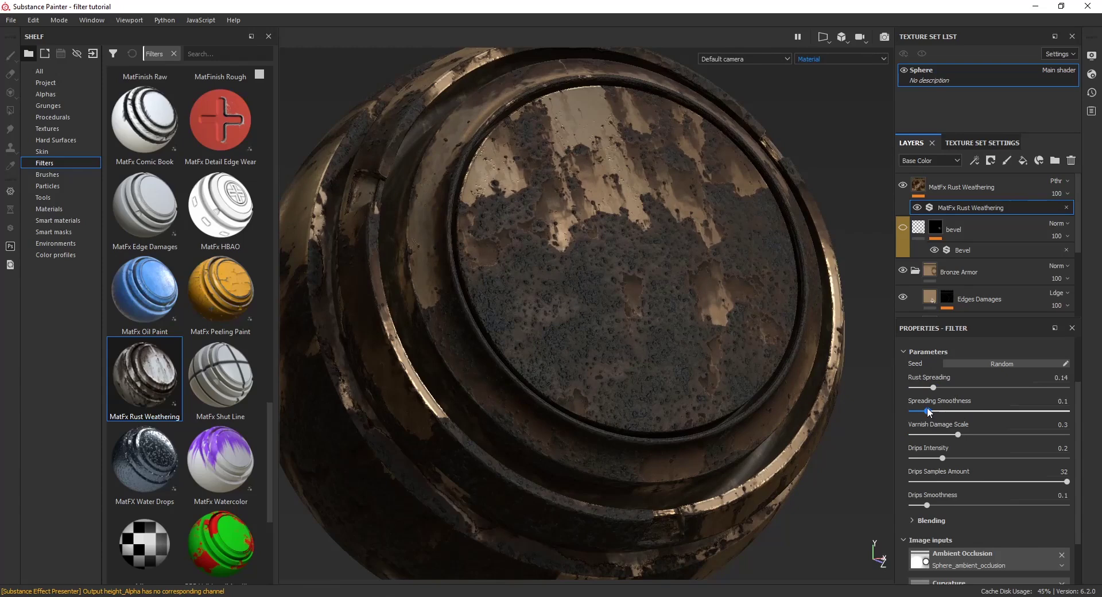
pyautogui.moveTo(775, 389)
pyautogui.keyDown('alt'); pyautogui.mouseDown()
pyautogui.moveTo(714, 418)
pyautogui.moveTo(760, 364)
pyautogui.moveTo(750, 344)
pyautogui.moveTo(585, 305)
pyautogui.moveTo(721, 285)
pyautogui.moveTo(567, 331)
pyautogui.moveTo(602, 406)
pyautogui.moveTo(579, 418)
pyautogui.moveTo(568, 376)
pyautogui.mouseUp(); pyautogui.keyUp('alt')
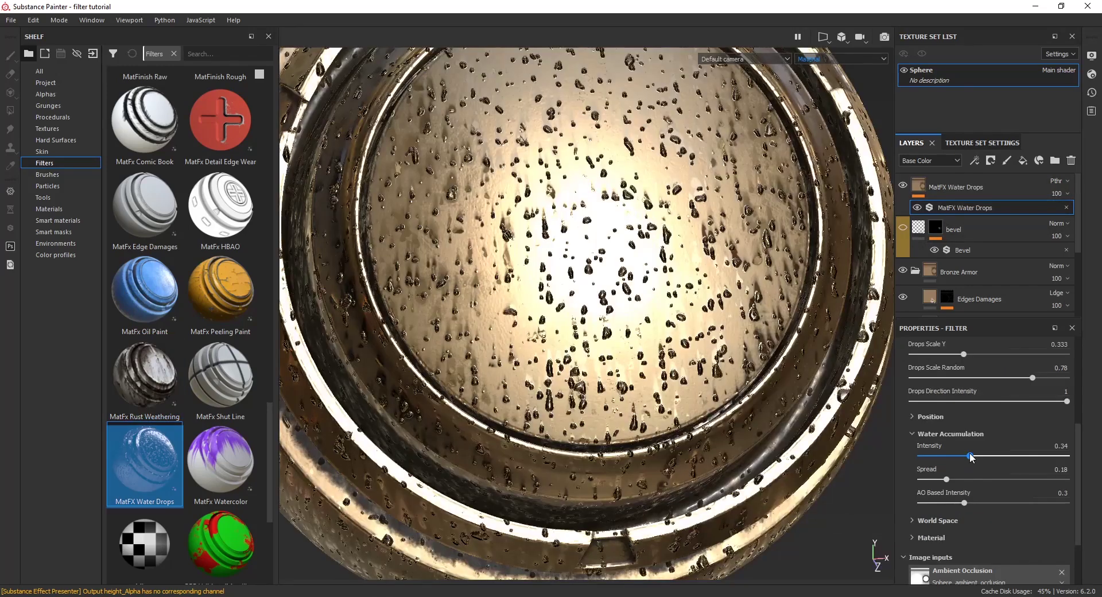
# - Raise the Water Drops Water Accumulation Intensity to 1 and expand its World Space and Material settings
pyautogui.moveTo(1036, 456); pyautogui.dragTo(1068, 456)
pyautogui.keyDown('alt'); pyautogui.moveTo(718, 356); pyautogui.dragTo(684, 329); pyautogui.keyUp('alt')
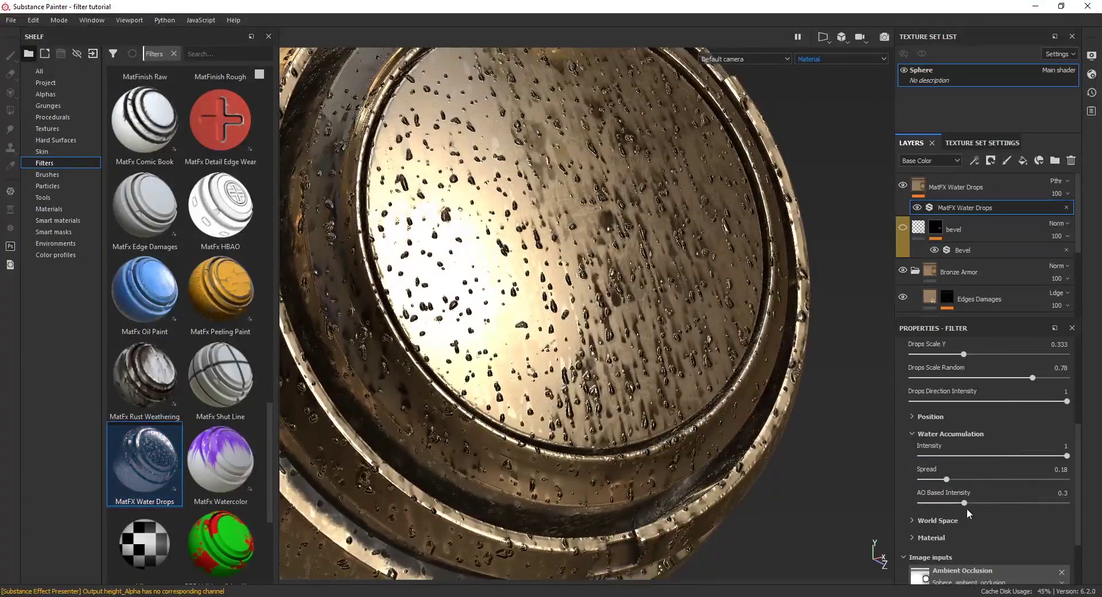
pyautogui.click(915, 521)
pyautogui.scroll(-2, 916, 523)
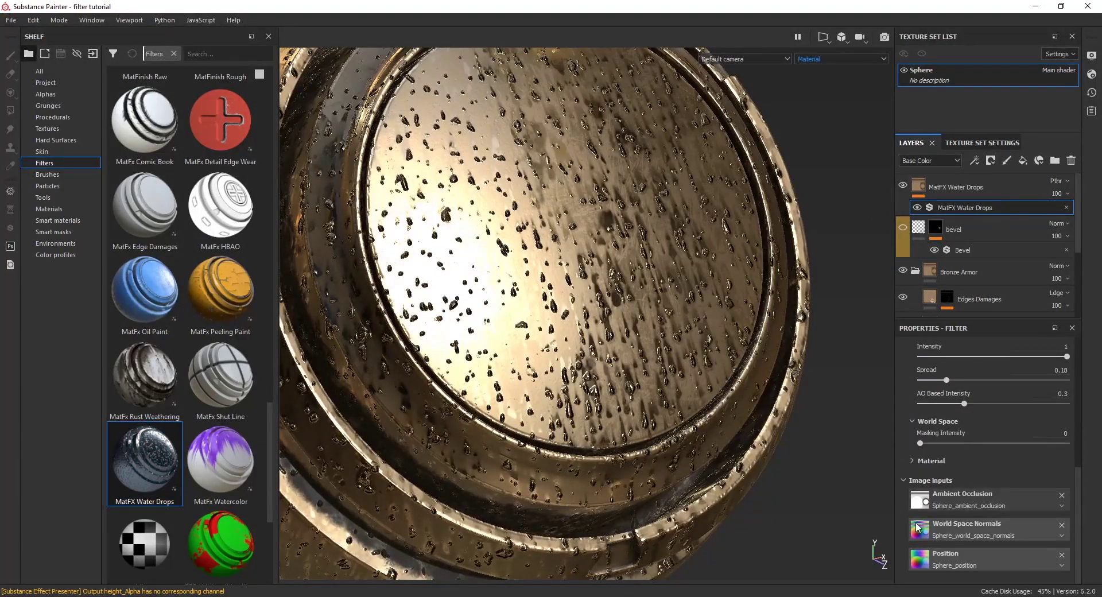
pyautogui.click(921, 461)
pyautogui.scroll(-3, 923, 504)
pyautogui.scroll(10, 928, 502)
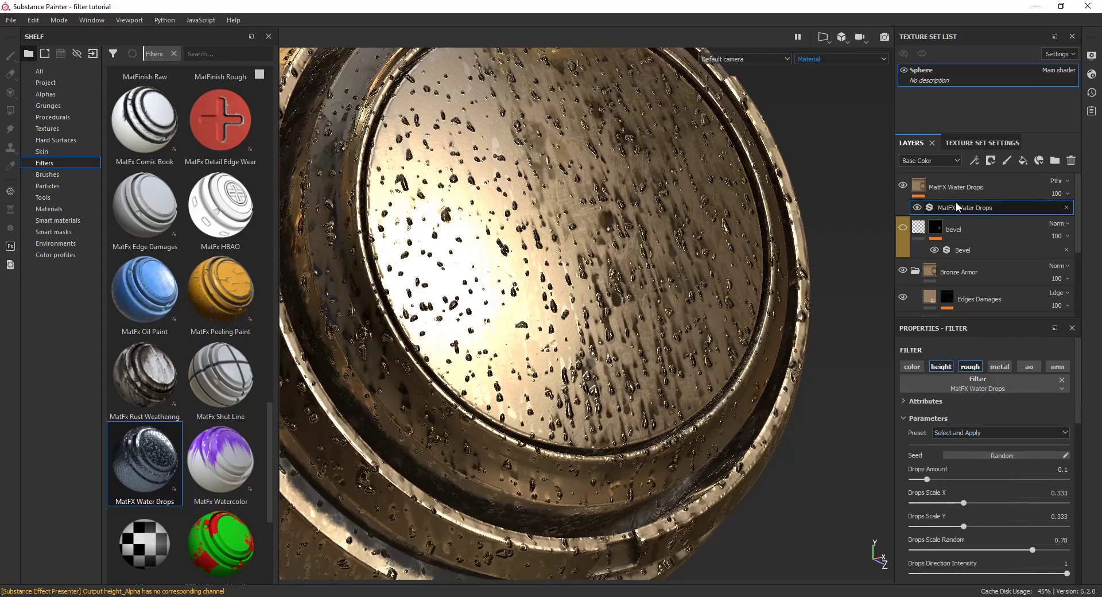
# - Show the Height channel in the layer list and set the Water Drops layer opacity to 1
pyautogui.click(929, 160)
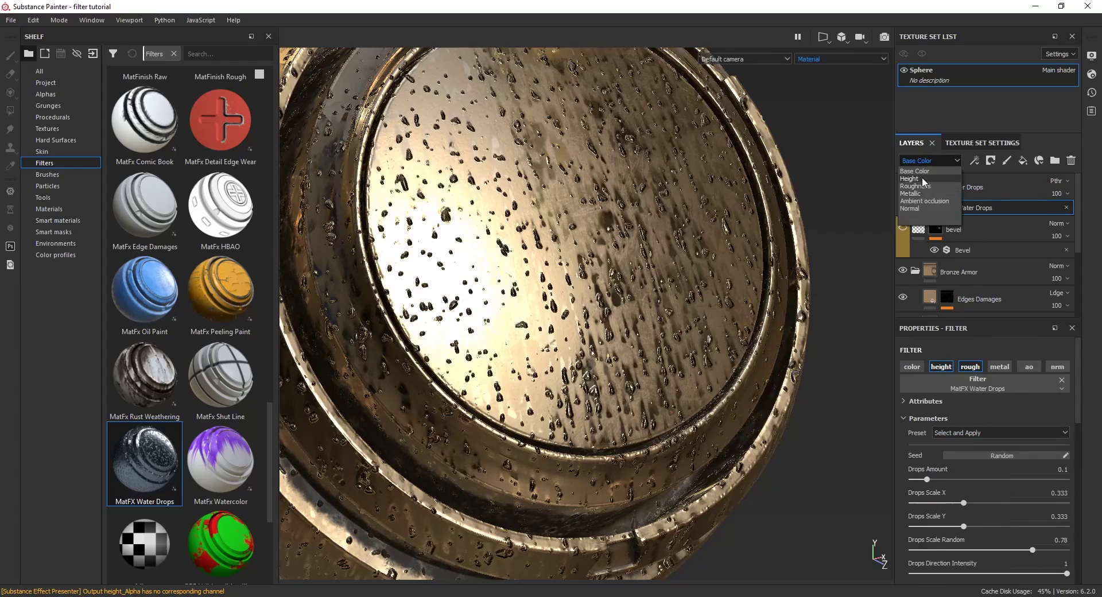
pyautogui.click(922, 179)
pyautogui.click(1059, 194)
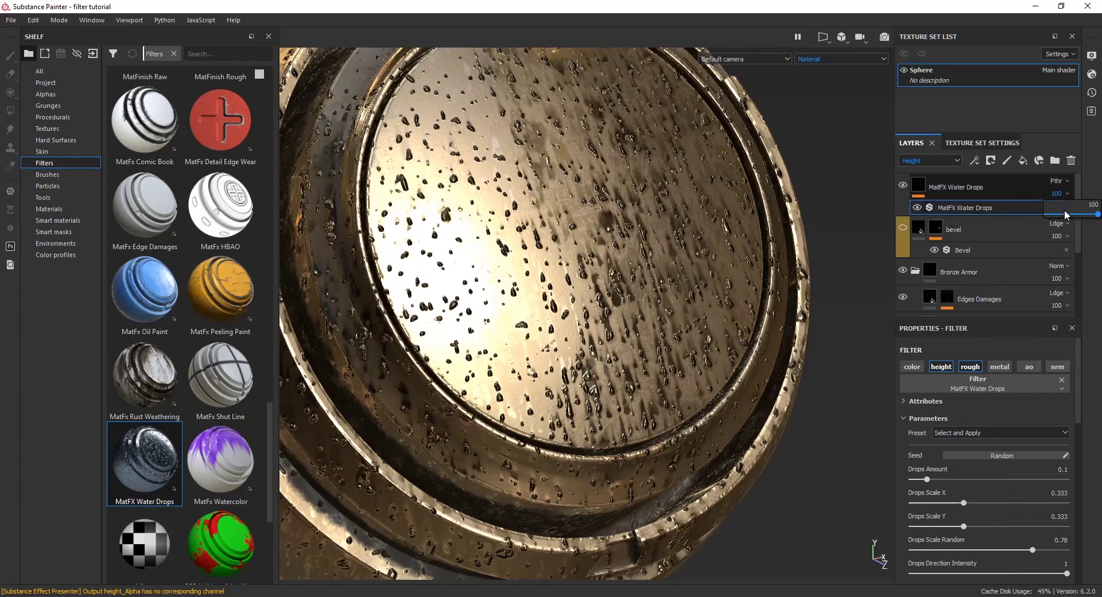
pyautogui.moveTo(1066, 214); pyautogui.dragTo(1045, 221)
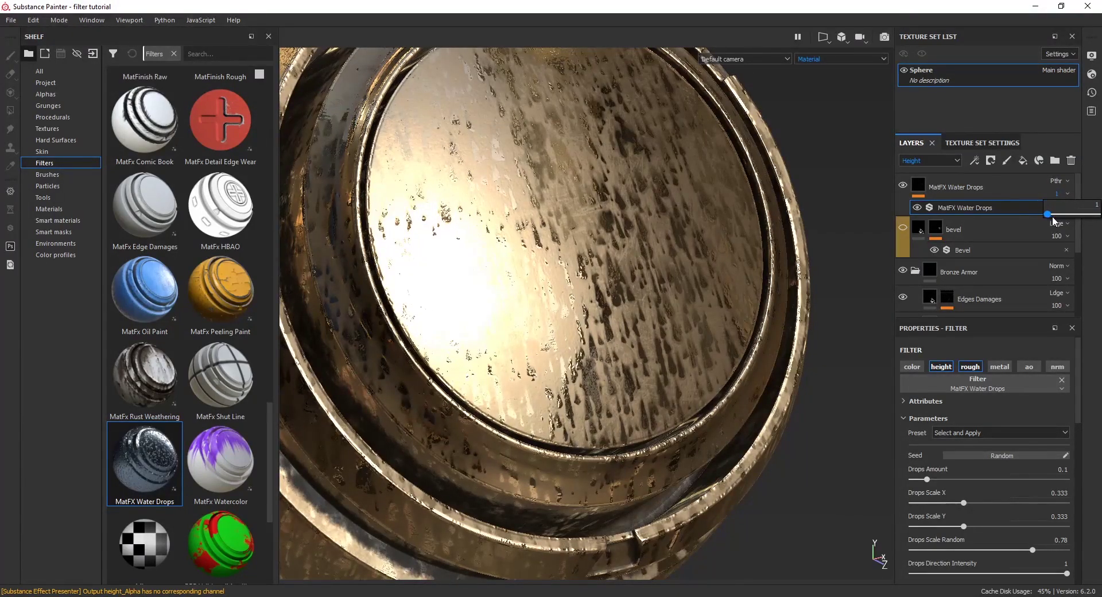
pyautogui.click(1049, 221)
pyautogui.keyDown('alt'); pyautogui.moveTo(818, 252); pyautogui.dragTo(661, 241); pyautogui.keyUp('alt')
# - Add a MatFx Watercolor filter, raising Paint Opacity to 0.77 and Paper Absorption to 0.68
pyautogui.moveTo(222, 462); pyautogui.dragTo(988, 177)
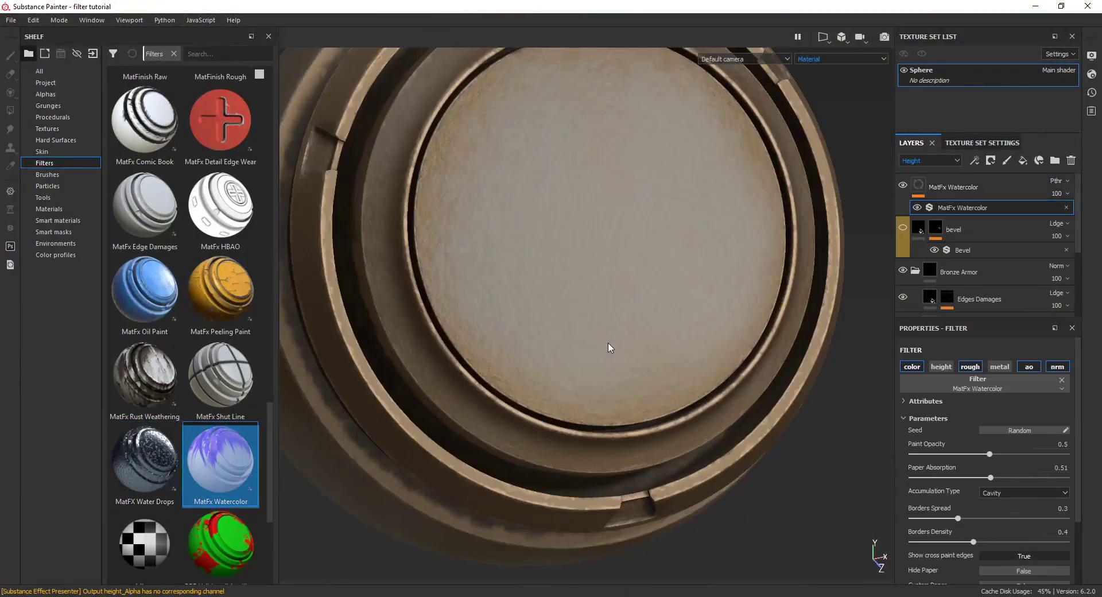
pyautogui.keyDown('alt'); pyautogui.moveTo(608, 347); pyautogui.dragTo(599, 323); pyautogui.keyUp('alt')
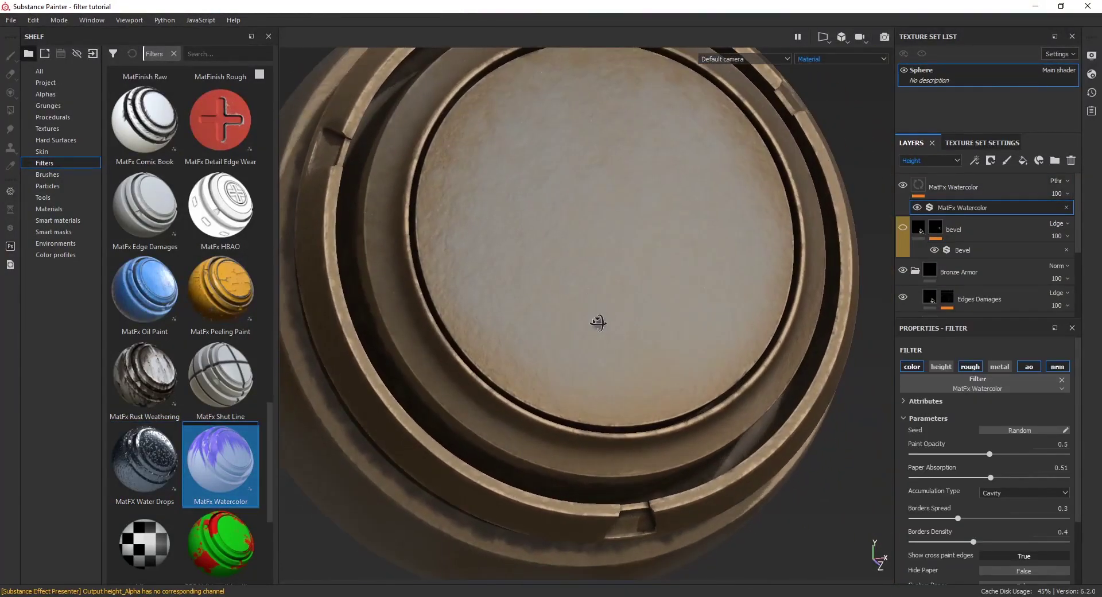
pyautogui.moveTo(991, 455); pyautogui.dragTo(1023, 455)
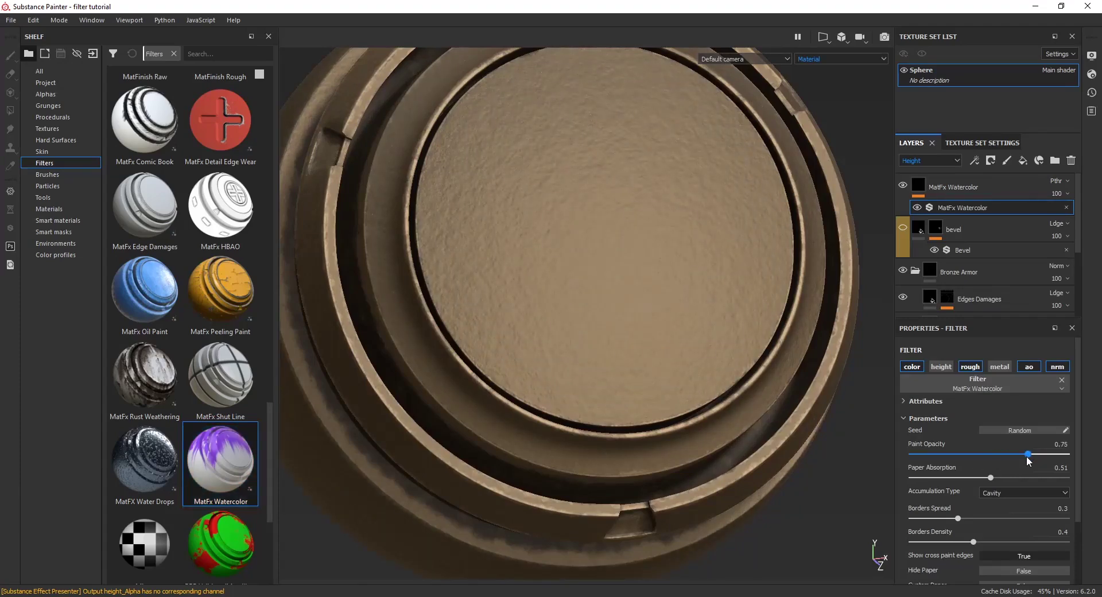
pyautogui.moveTo(953, 478); pyautogui.dragTo(1018, 477)
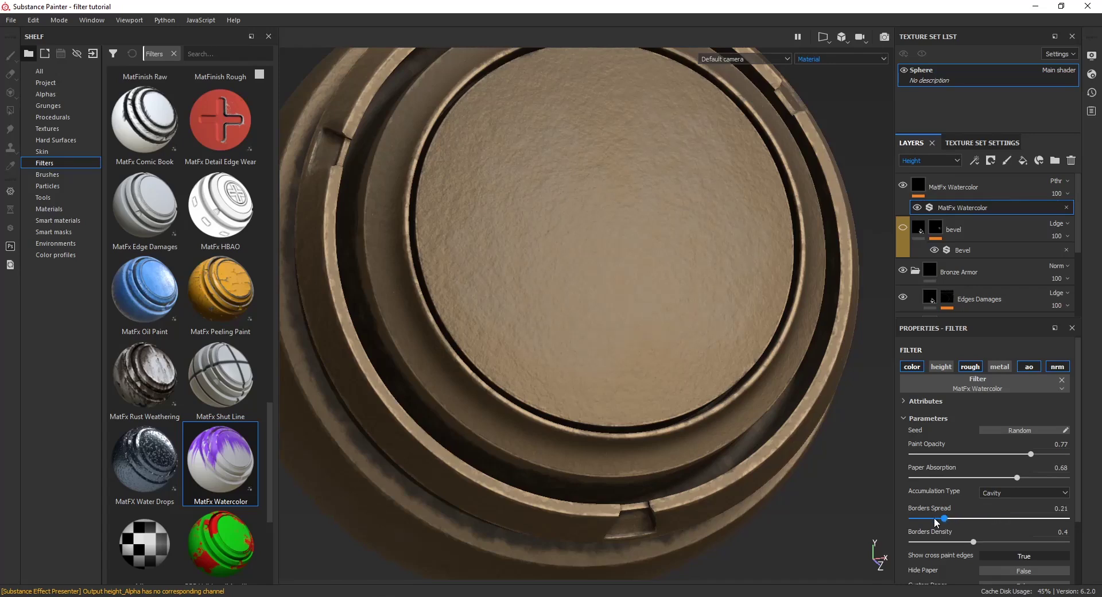
pyautogui.moveTo(583, 363)
pyautogui.keyDown('alt'); pyautogui.mouseDown()
pyautogui.moveTo(586, 303)
pyautogui.moveTo(640, 256)
pyautogui.moveTo(588, 278)
pyautogui.moveTo(581, 320)
pyautogui.moveTo(722, 267)
pyautogui.mouseUp(); pyautogui.keyUp('alt')
pyautogui.moveTo(562, 418)
pyautogui.keyDown('alt'); pyautogui.mouseDown()
pyautogui.moveTo(590, 197)
pyautogui.moveTo(574, 287)
pyautogui.mouseUp(); pyautogui.keyUp('alt')
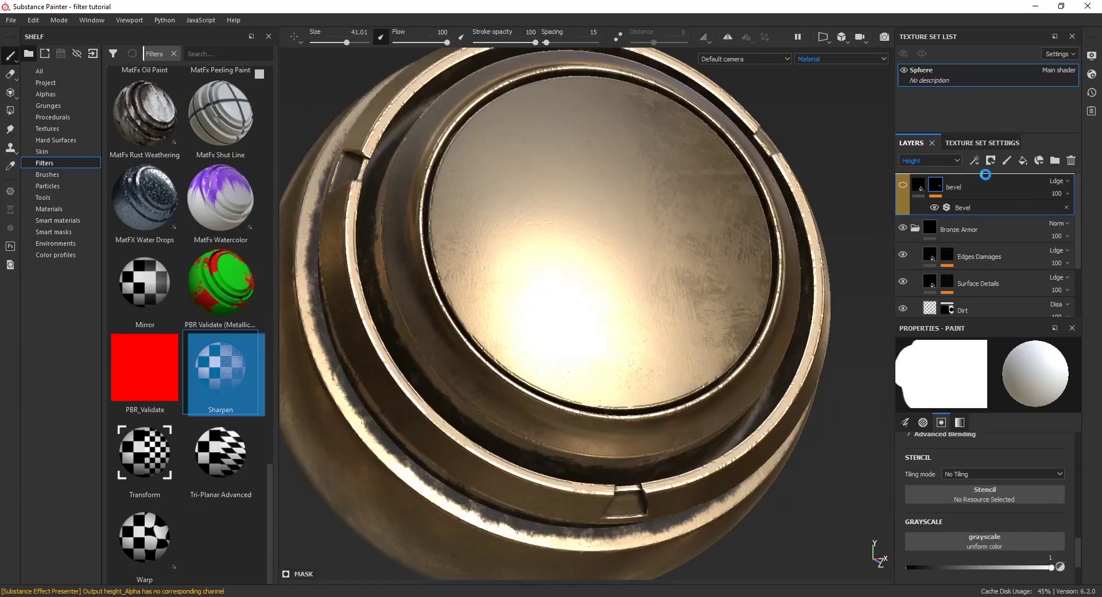
# - Add a Sharpen filter layer with Sharpen Intensity 1.99 and inspect the disc close up
pyautogui.moveTo(986, 174); pyautogui.dragTo(986, 174)
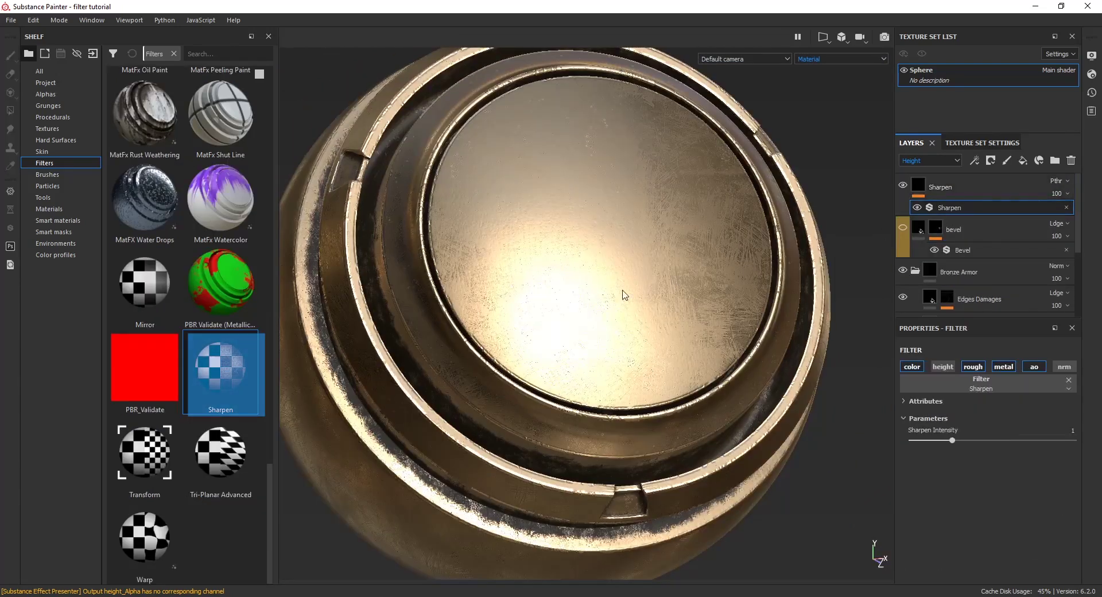
pyautogui.keyDown('alt'); pyautogui.moveTo(623, 290); pyautogui.dragTo(561, 324); pyautogui.keyUp('alt')
pyautogui.keyDown('alt'); pyautogui.moveTo(561, 324); pyautogui.dragTo(743, 475, button='right'); pyautogui.keyUp('alt')
pyautogui.keyDown('alt'); pyautogui.moveTo(743, 475); pyautogui.dragTo(719, 369); pyautogui.keyUp('alt')
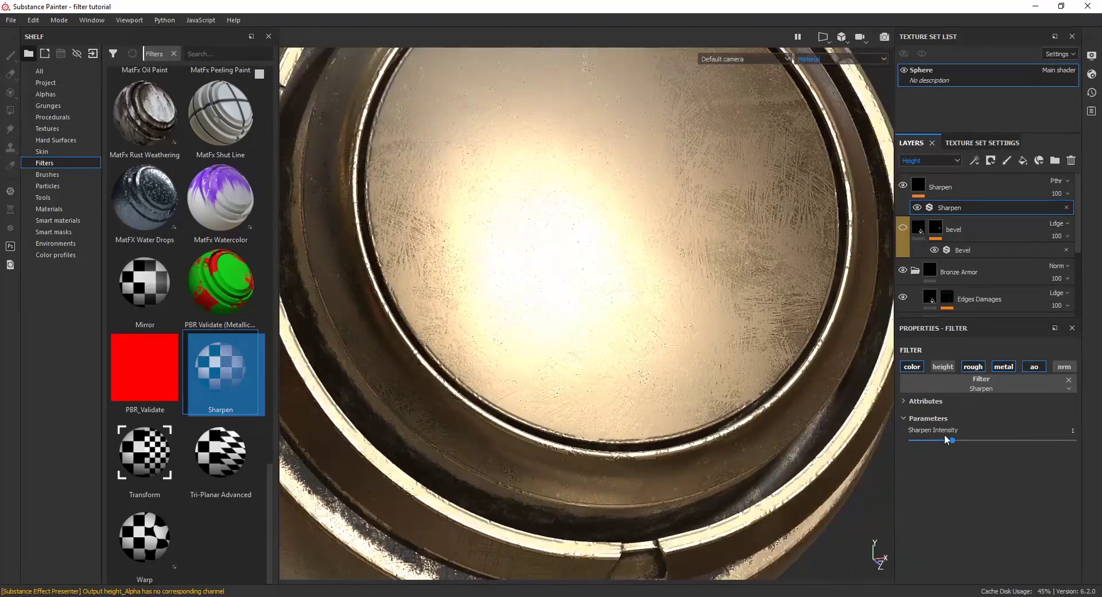
pyautogui.moveTo(950, 440); pyautogui.dragTo(993, 440)
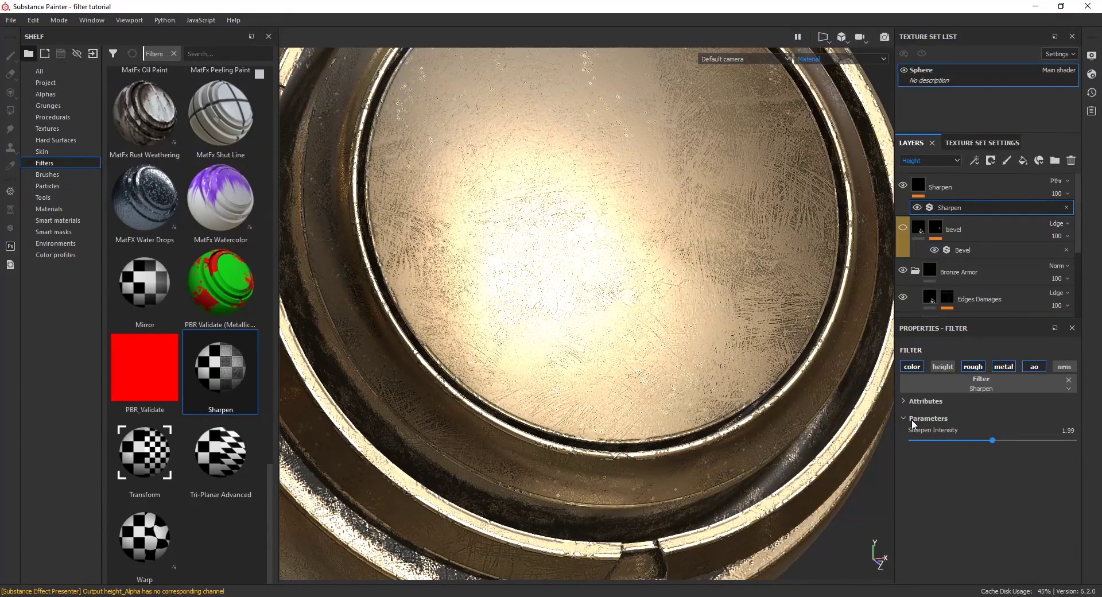
pyautogui.scroll(-5, 586, 310)
pyautogui.keyDown('alt'); pyautogui.moveTo(574, 287); pyautogui.dragTo(536, 283); pyautogui.keyUp('alt')
pyautogui.keyDown('alt'); pyautogui.moveTo(536, 283); pyautogui.dragTo(559, 455, button='right'); pyautogui.keyUp('alt')
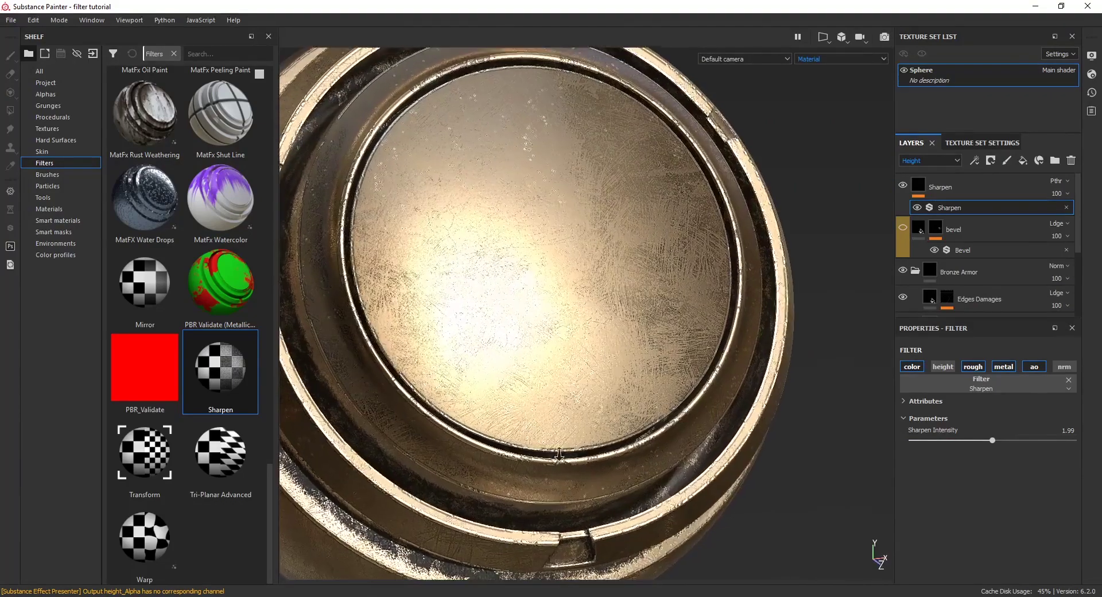
pyautogui.keyDown('alt'); pyautogui.moveTo(558, 454); pyautogui.dragTo(626, 407); pyautogui.keyUp('alt')
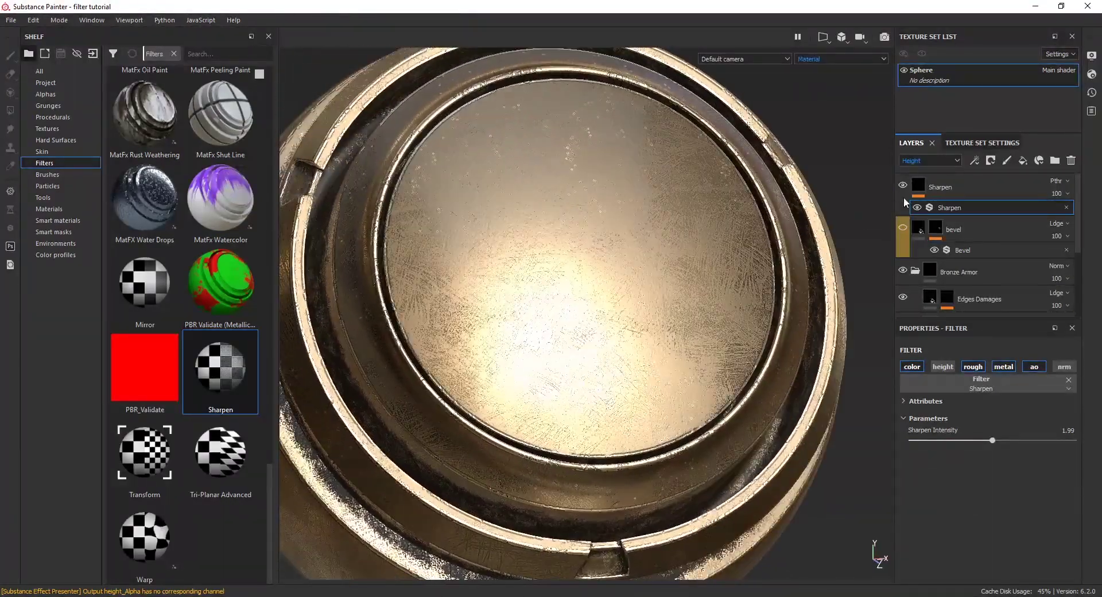
# - Delete the Sharpen layer and add a Transform filter layer in its place
pyautogui.click(962, 189)
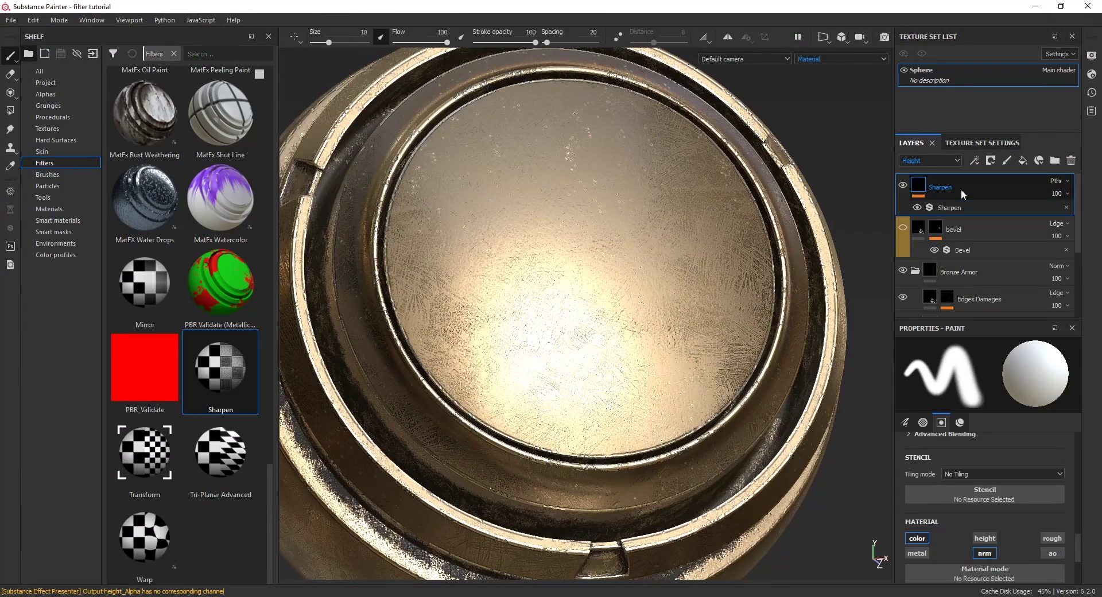
pyautogui.press('Delete')
pyautogui.moveTo(145, 454); pyautogui.dragTo(987, 177)
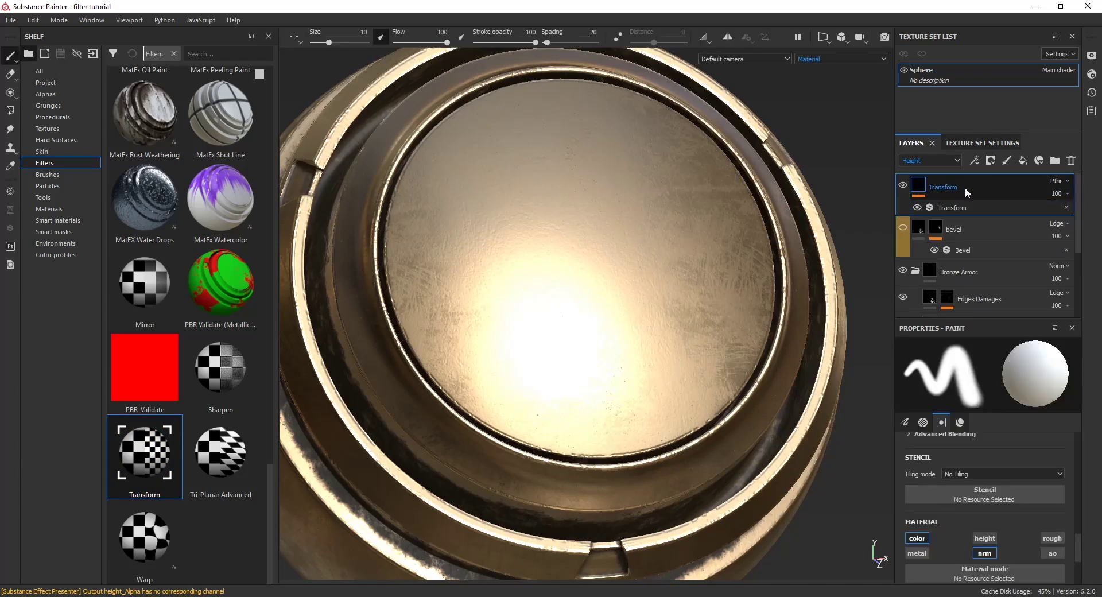
# - Undo the Transform layer and instead add a Transform filter above Bevel inside the bevel layer
pyautogui.hotkey('ctrl', 'z')
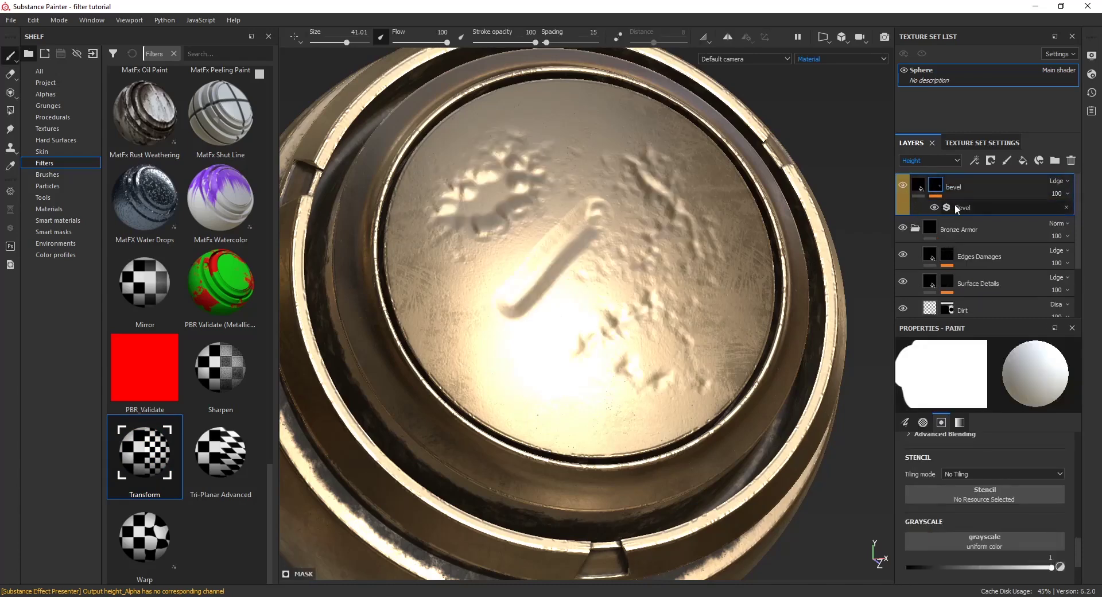
pyautogui.click(957, 205)
pyautogui.click(974, 161)
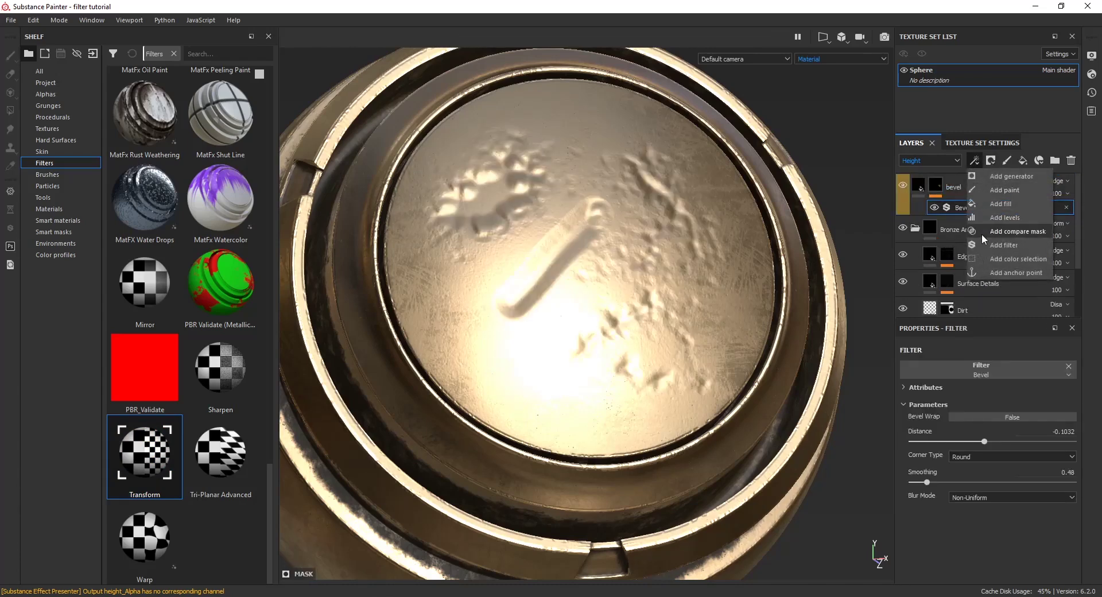
pyautogui.click(996, 246)
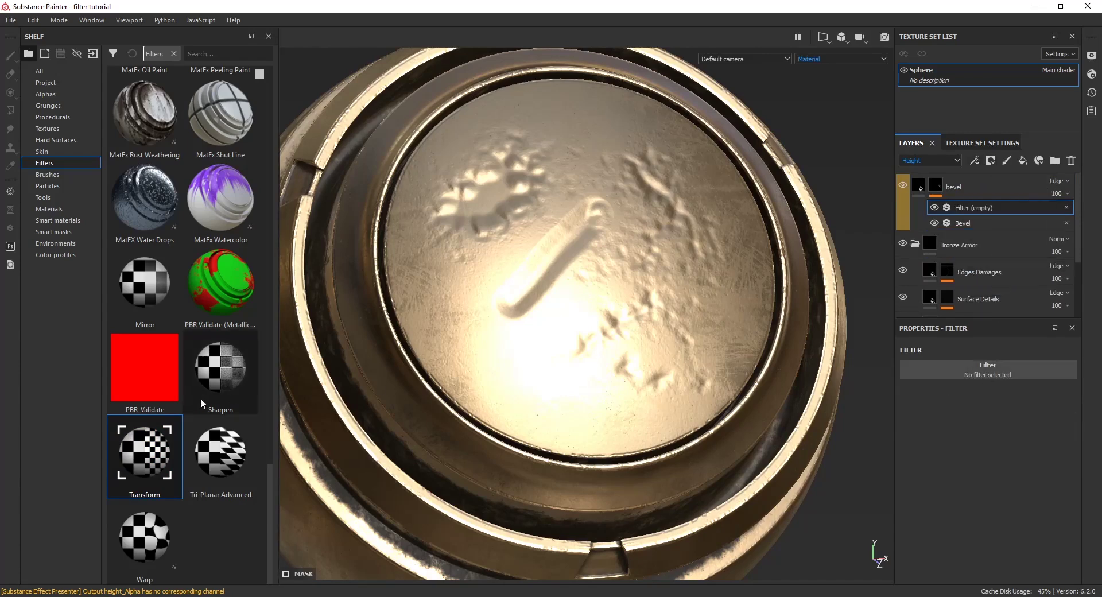
pyautogui.moveTo(201, 398); pyautogui.dragTo(1014, 370)
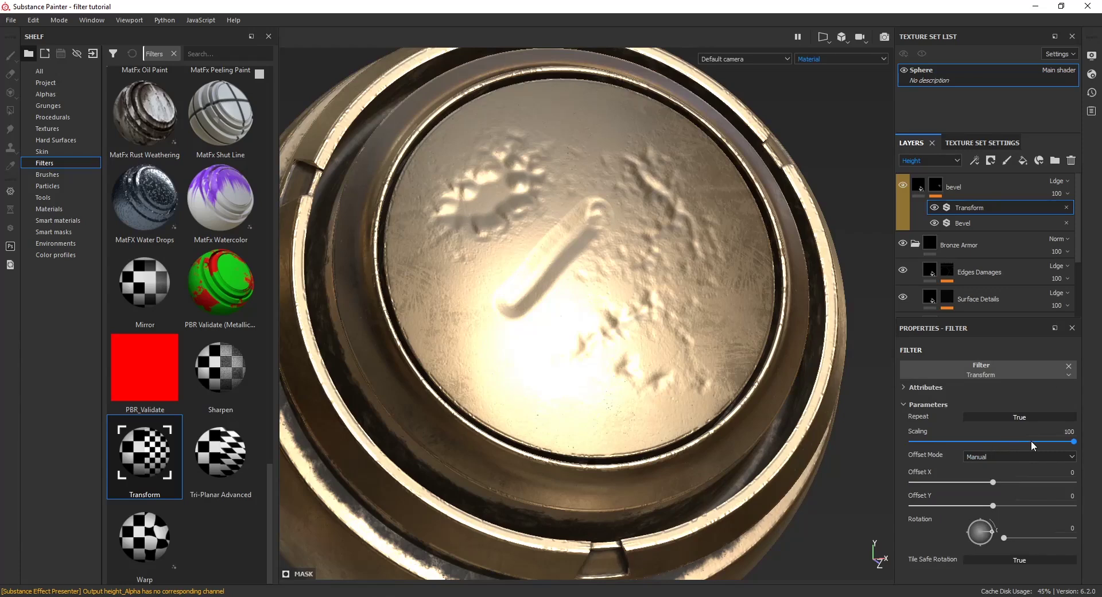
# - Set the Transform Scaling to 52 and Offset X to -0.14
pyautogui.click(1053, 441)
pyautogui.moveTo(1048, 443); pyautogui.dragTo(997, 443)
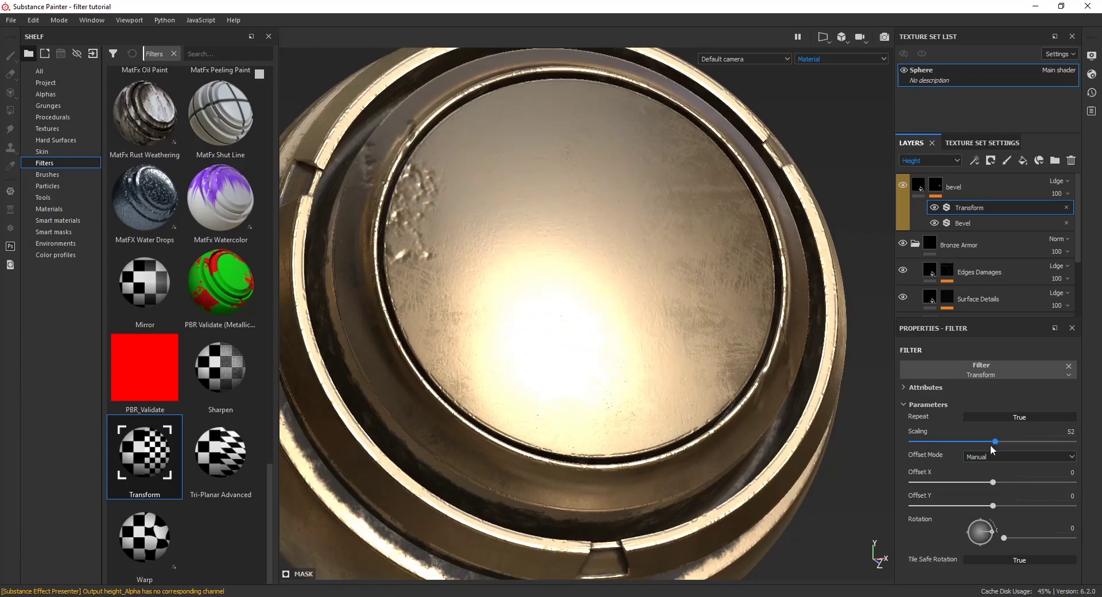
pyautogui.moveTo(993, 486)
pyautogui.mouseDown()
pyautogui.moveTo(981, 482)
pyautogui.moveTo(1002, 505)
pyautogui.moveTo(988, 506)
pyautogui.mouseUp()
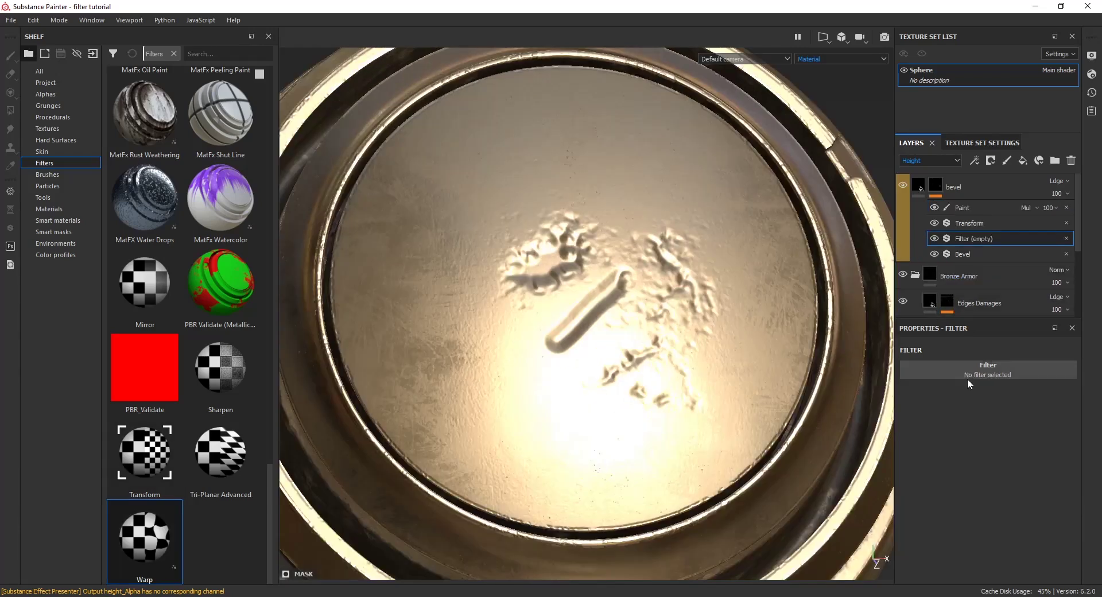
# - Put a Warp filter into the empty filter slot and raise its Intensity to 7.26
pyautogui.click(983, 366)
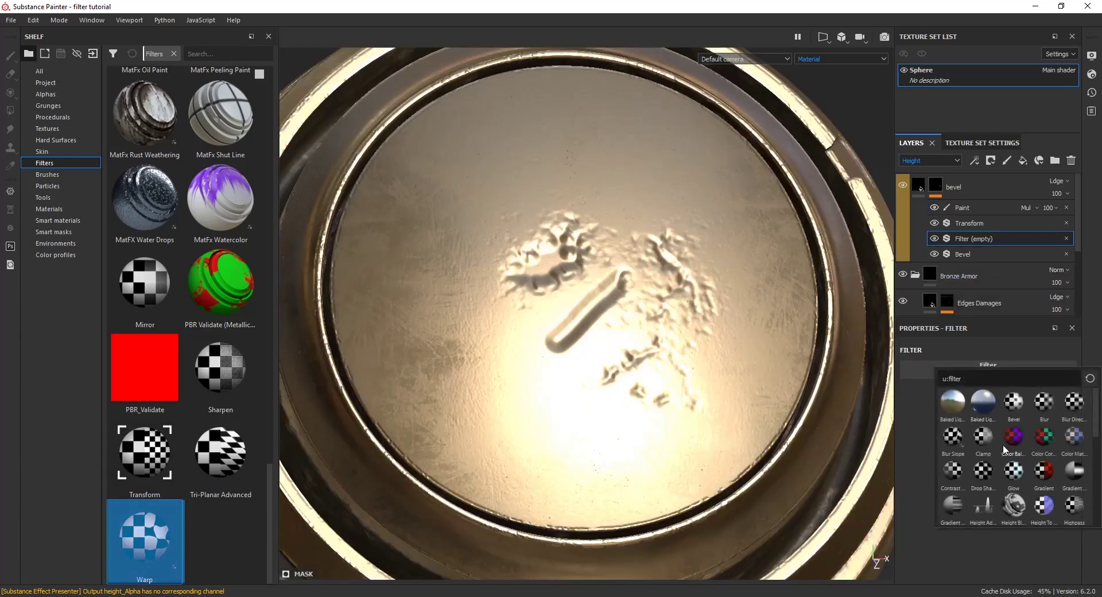
pyautogui.moveTo(143, 523); pyautogui.dragTo(1014, 372)
pyautogui.moveTo(505, 328)
pyautogui.keyDown('alt'); pyautogui.mouseDown()
pyautogui.moveTo(582, 312)
pyautogui.moveTo(553, 307)
pyautogui.moveTo(527, 322)
pyautogui.mouseUp(); pyautogui.keyUp('alt')
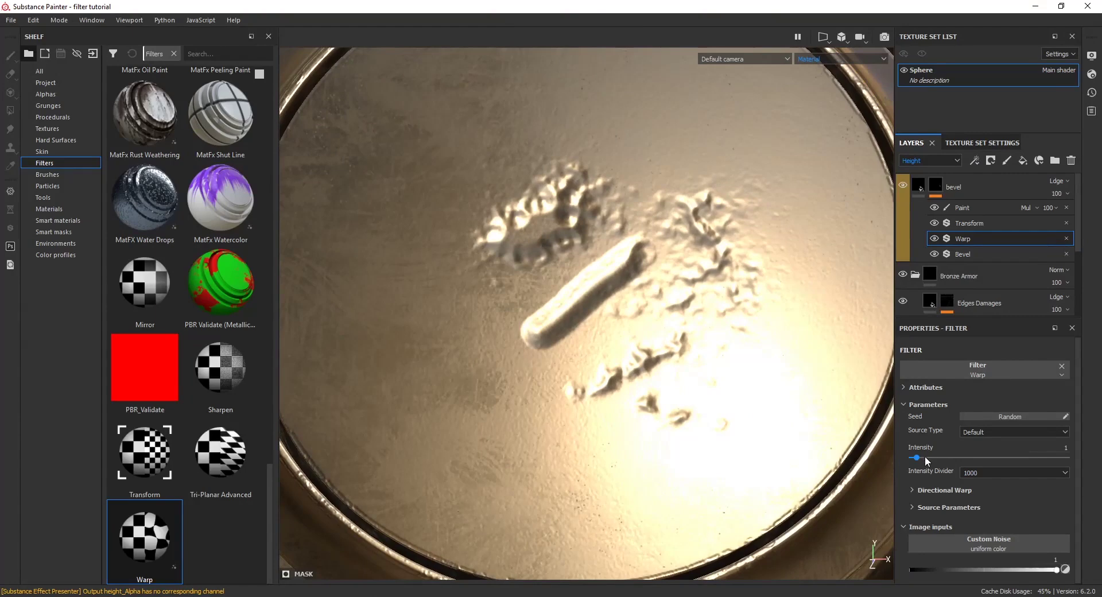
pyautogui.moveTo(926, 460); pyautogui.dragTo(948, 461)
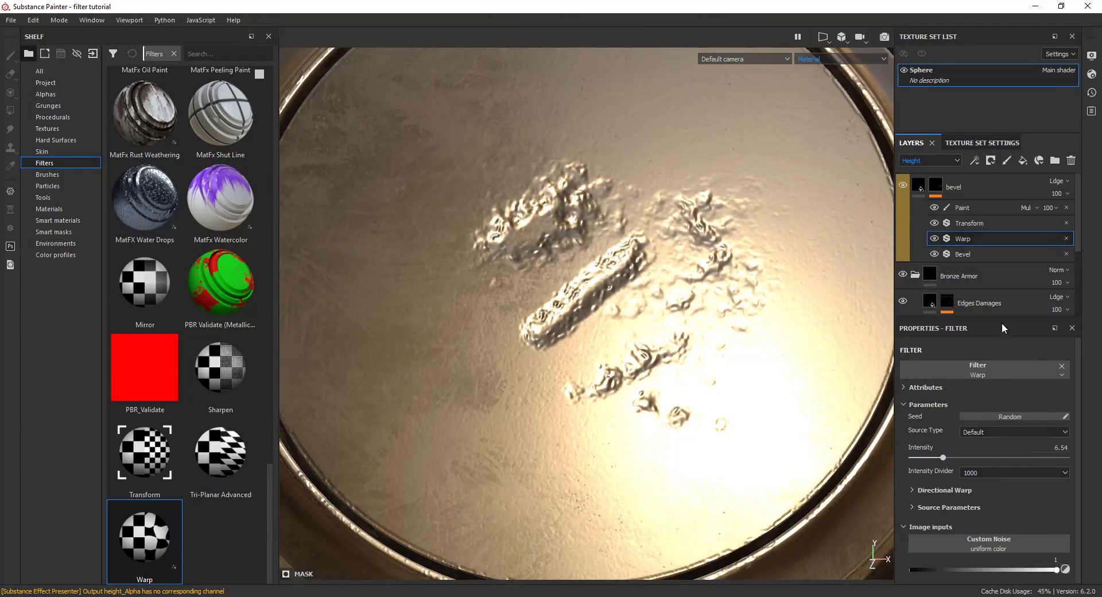
pyautogui.moveTo(943, 459); pyautogui.dragTo(948, 457)
# - Set the Warp Intensity Divider to 100 and return Intensity to 0
pyautogui.click(981, 471)
pyautogui.click(977, 495)
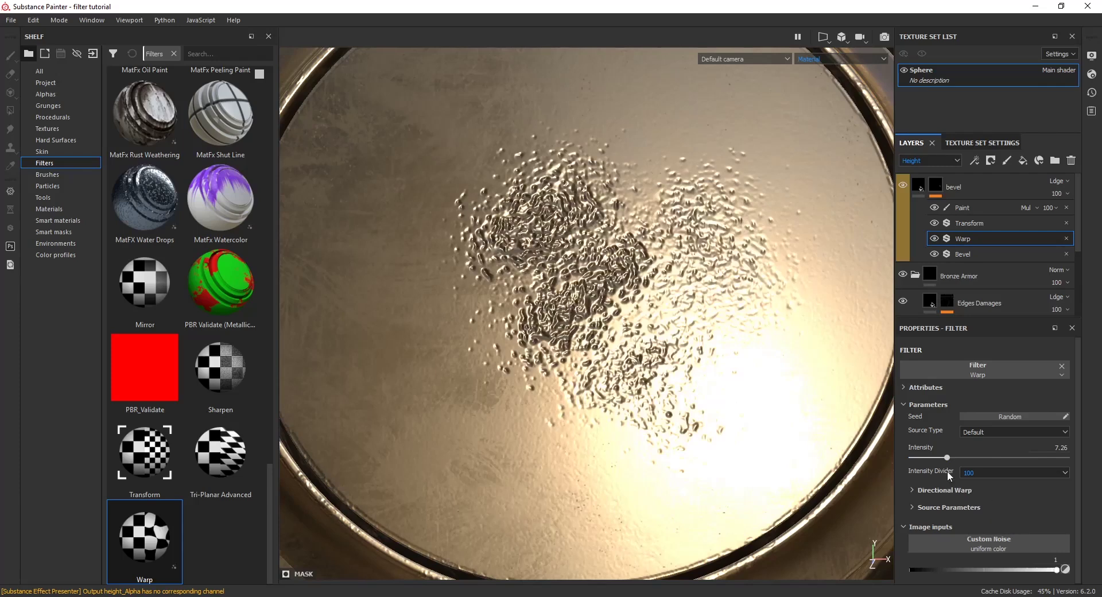
pyautogui.moveTo(947, 457); pyautogui.dragTo(944, 457)
pyautogui.moveTo(921, 458); pyautogui.dragTo(918, 458)
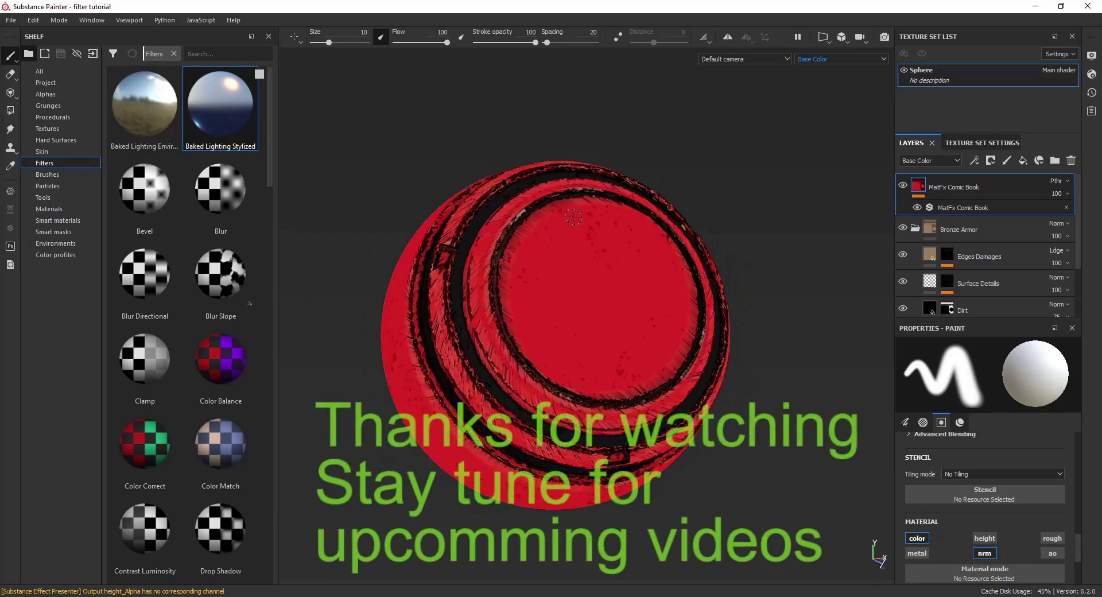